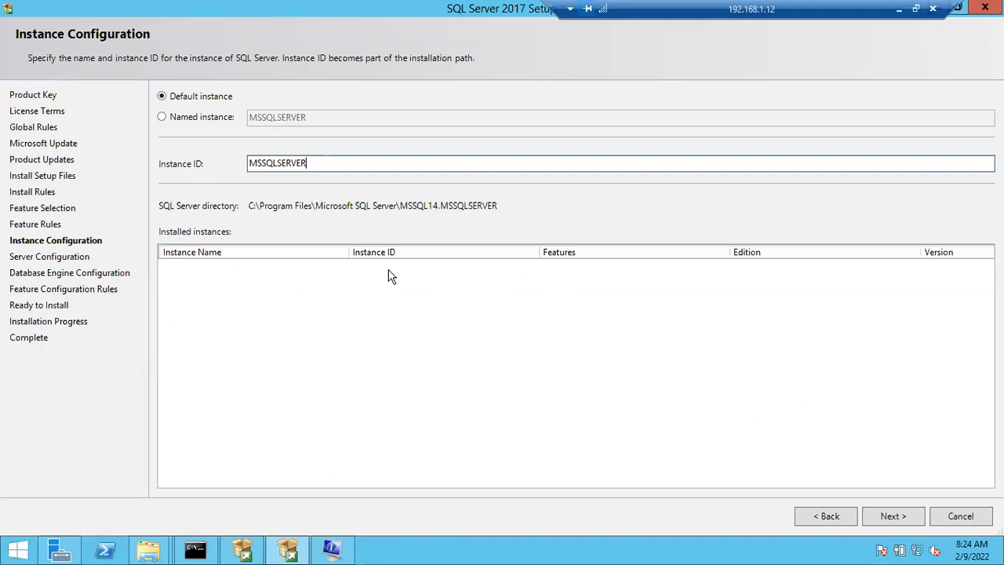
Accept the default instance with ID MSSQLSERVER and proceed to the server configuration page.
left_click(883, 516)
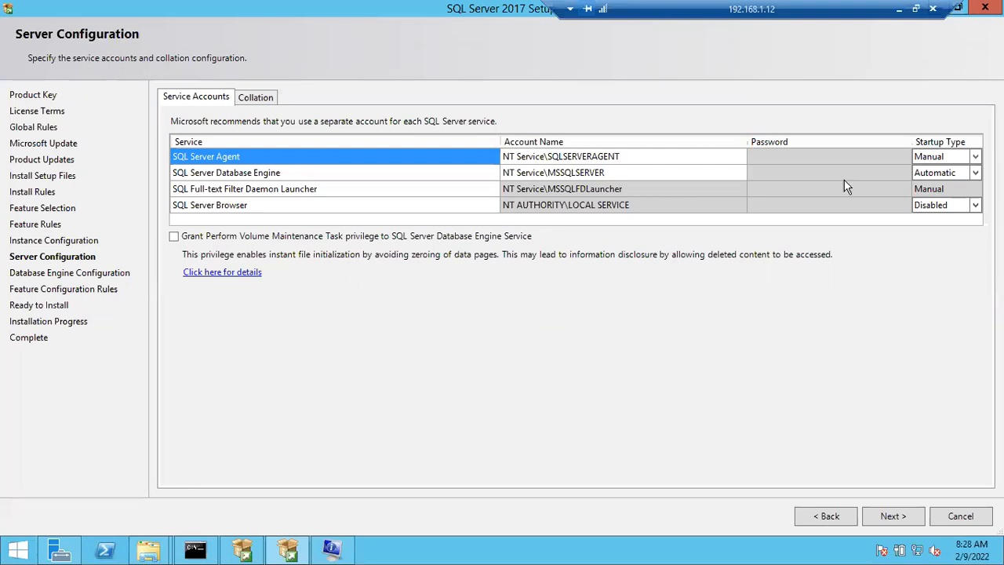
Switch to the untitled Notepad note on the local computer and add the heading "Default Service Account" below the instance naming notes.
left_click(898, 14)
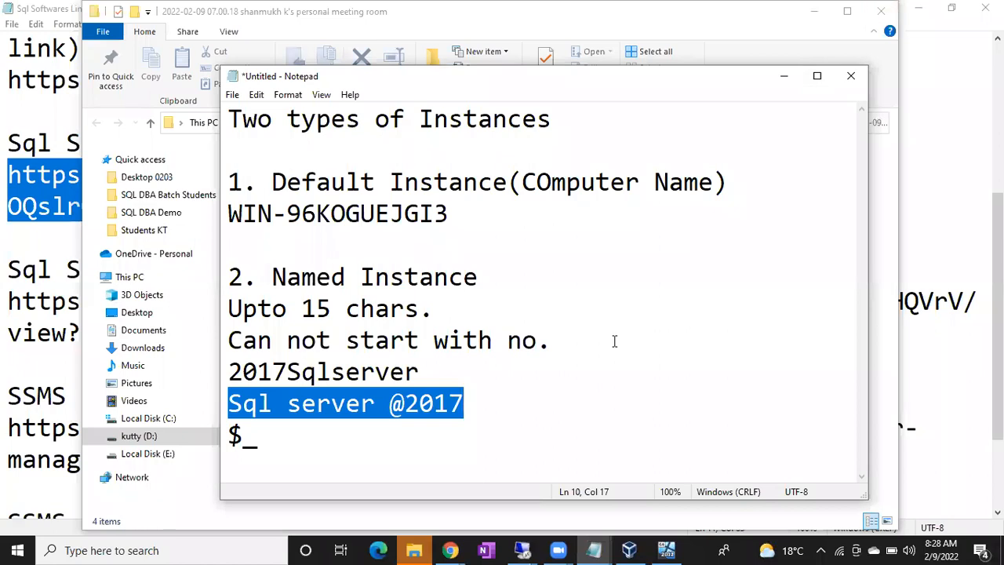
left_click(543, 415)
key("Down")
key("Return")
key("Return")
key("Return")
key("Return")
key("Return")
key("Return")
key("Up")
key("Up")
key("Up")
key("Up")
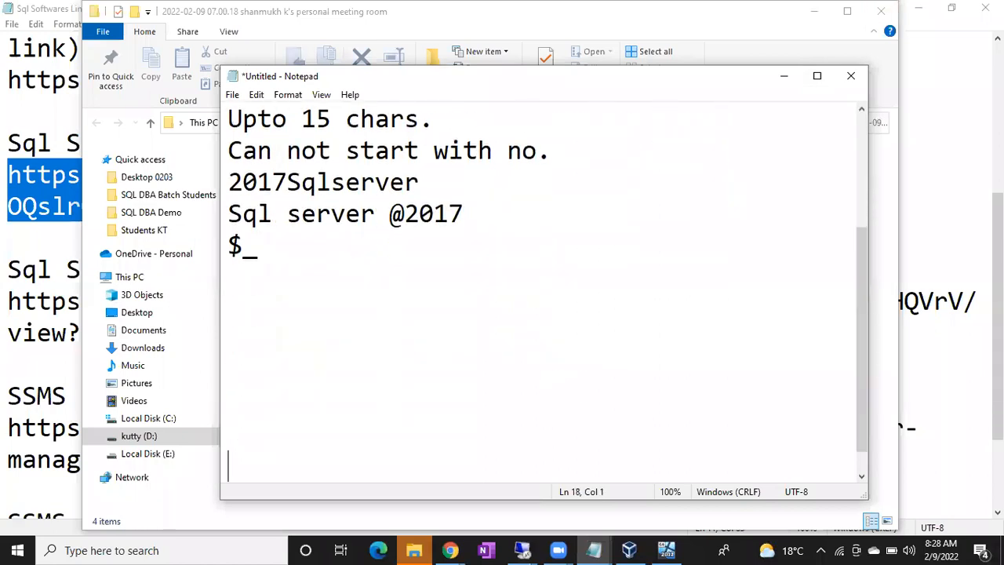
type("Default Ser")
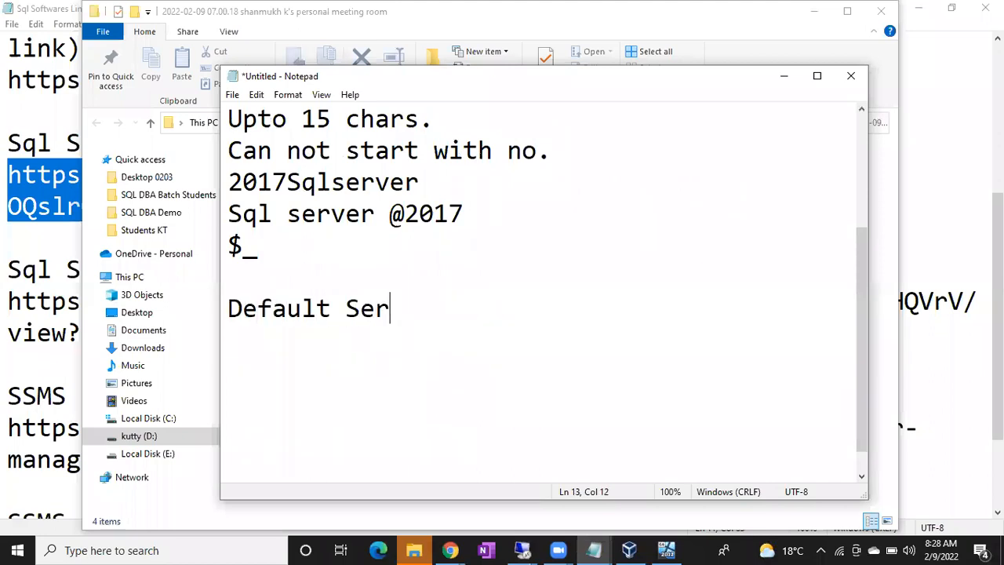
type("vice Account")
key("Return")
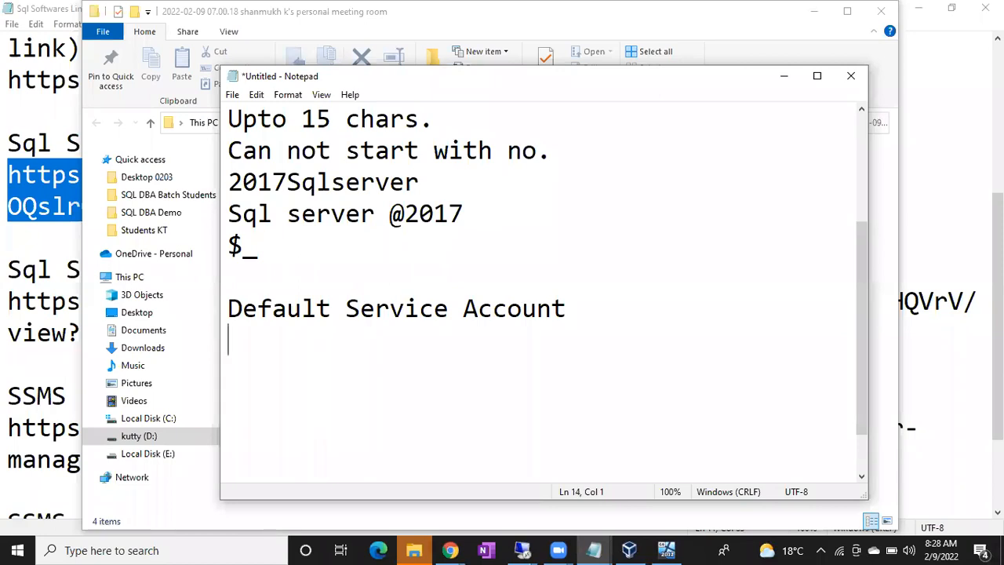
Return to the remote desktop session and open the Services console by running services.msc.
left_click(784, 76)
left_click(814, 11)
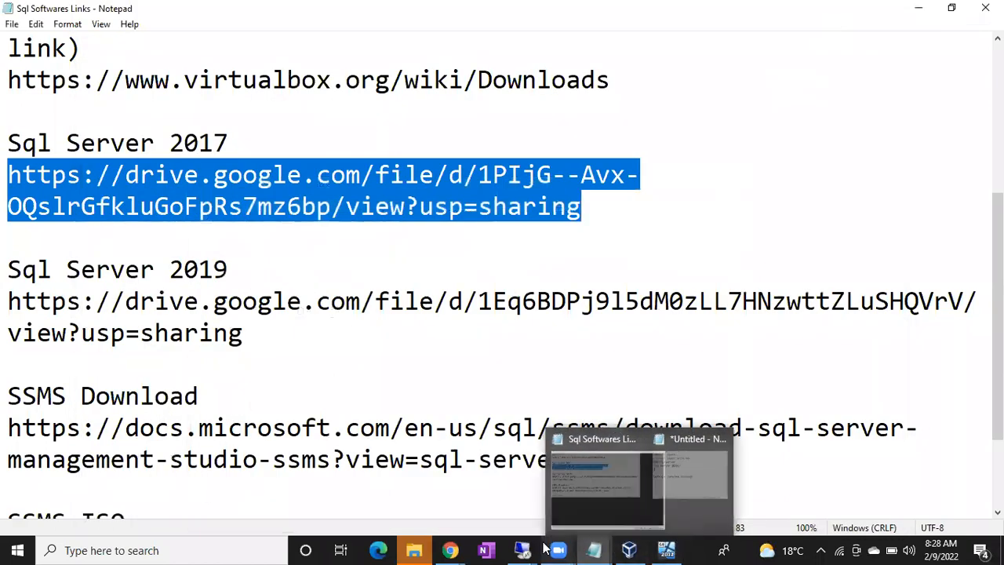
mouse_move(523, 549)
left_click(572, 502)
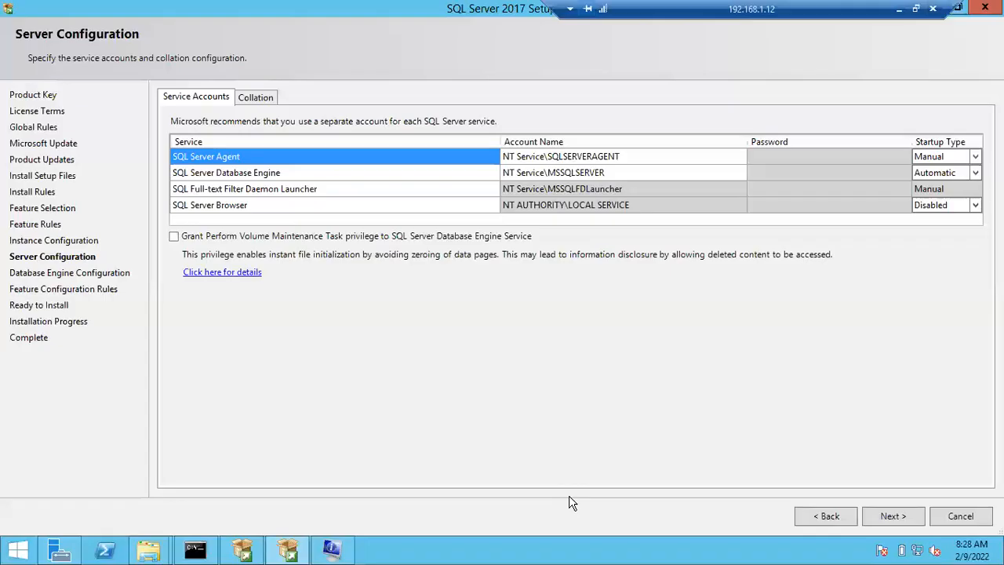
key("super+r")
type("servicesm")
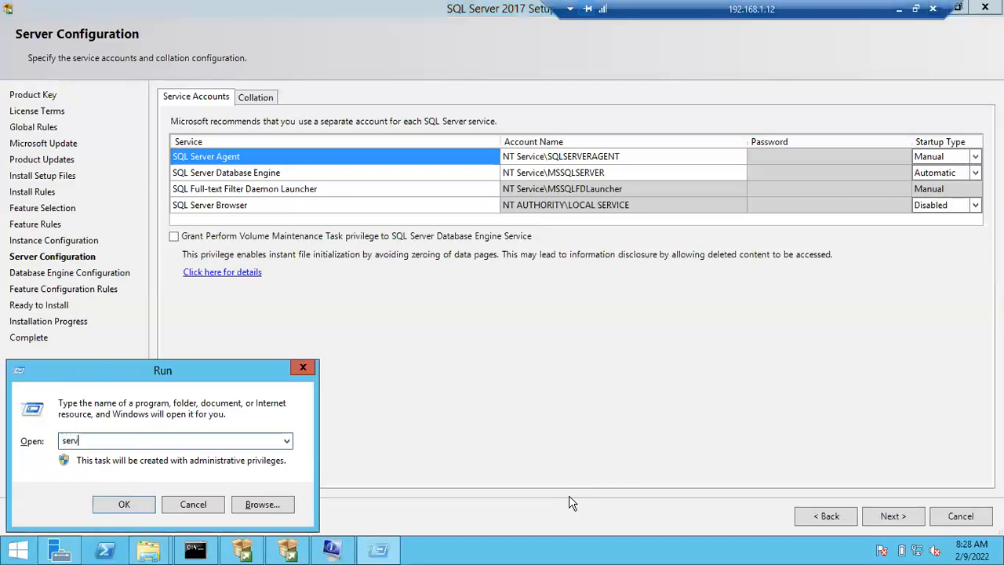
type("s")
key("BackSpace")
key("BackSpace")
type(".msc")
key("Return")
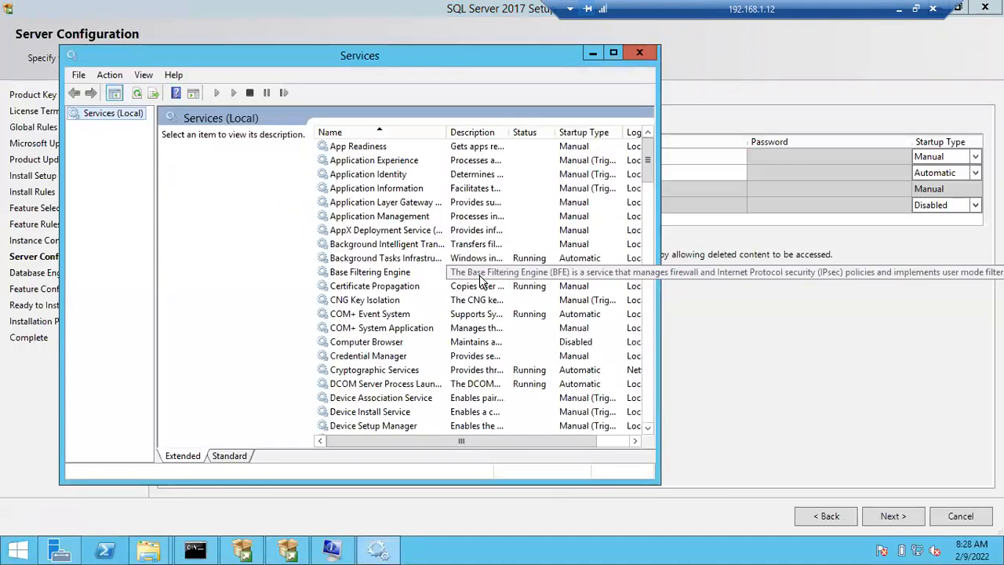
Maximize the Services window and show the list sorted by Log On As, with wider Log On As and Name columns.
left_click(614, 53)
left_click(586, 86)
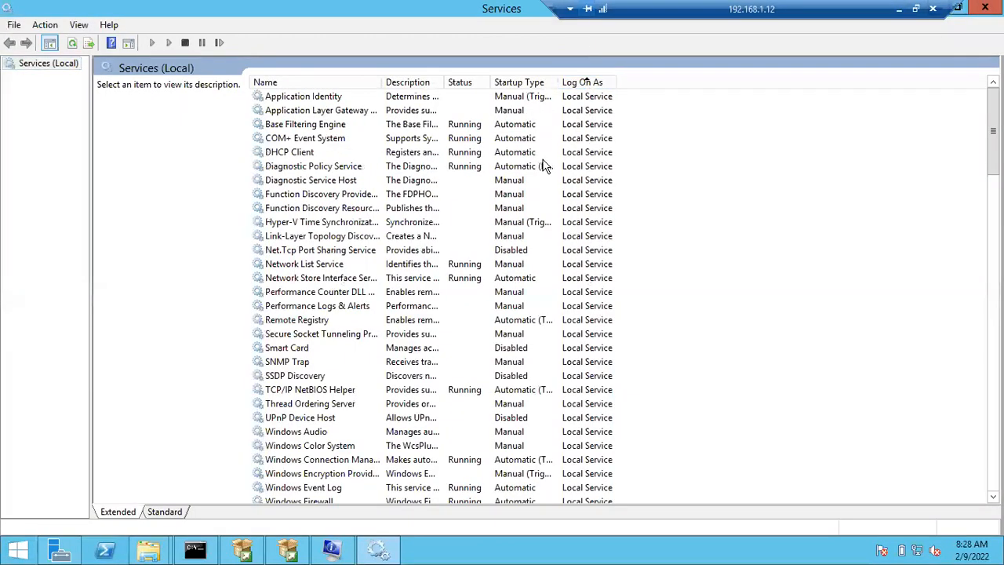
left_click_drag(618, 77, 717, 67)
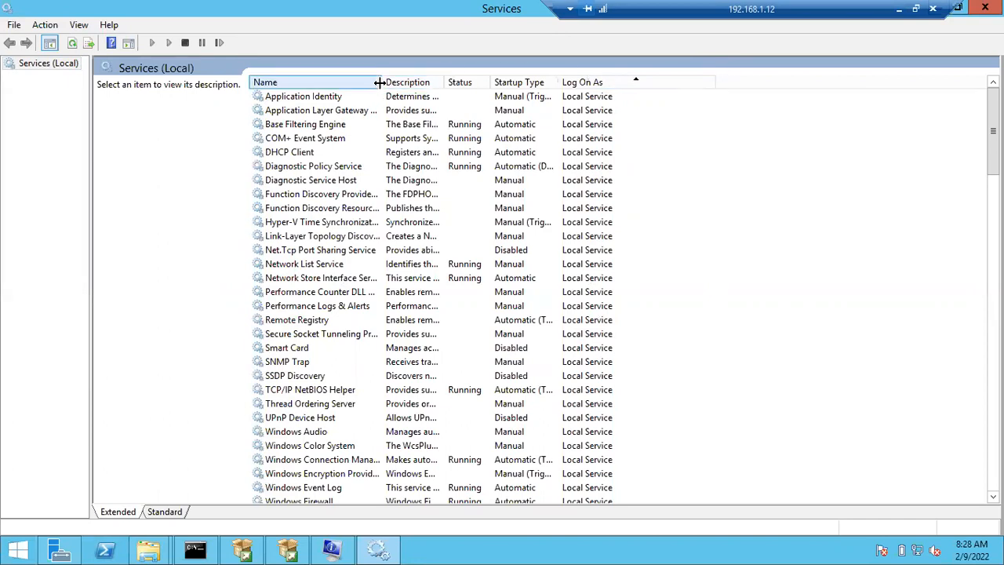
left_click_drag(379, 83, 440, 82)
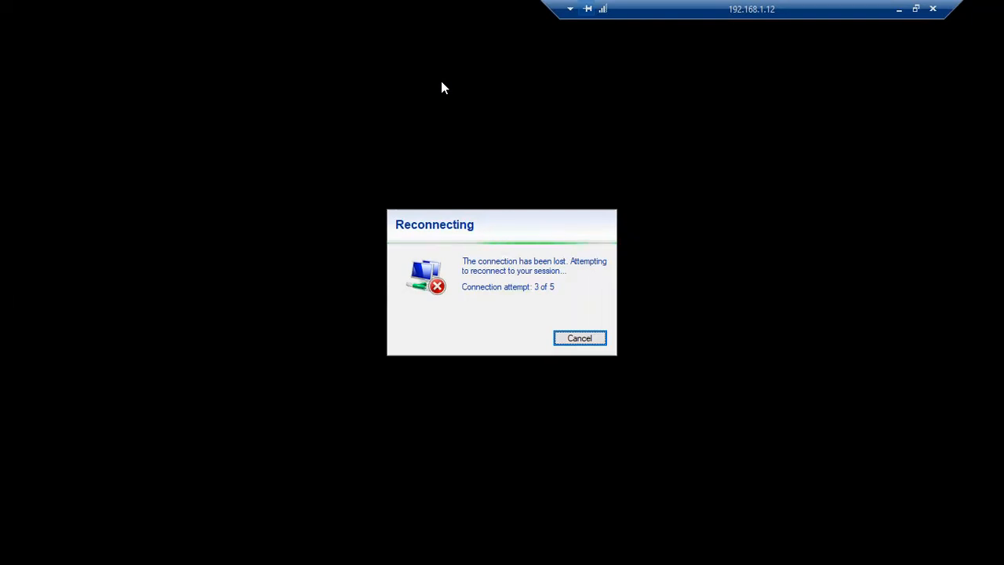
Switch back to the untitled Notepad note and list "Local Service", "Network Service" and "Local System*******" under Default Service Account, highlighting the last entry.
left_click(899, 9)
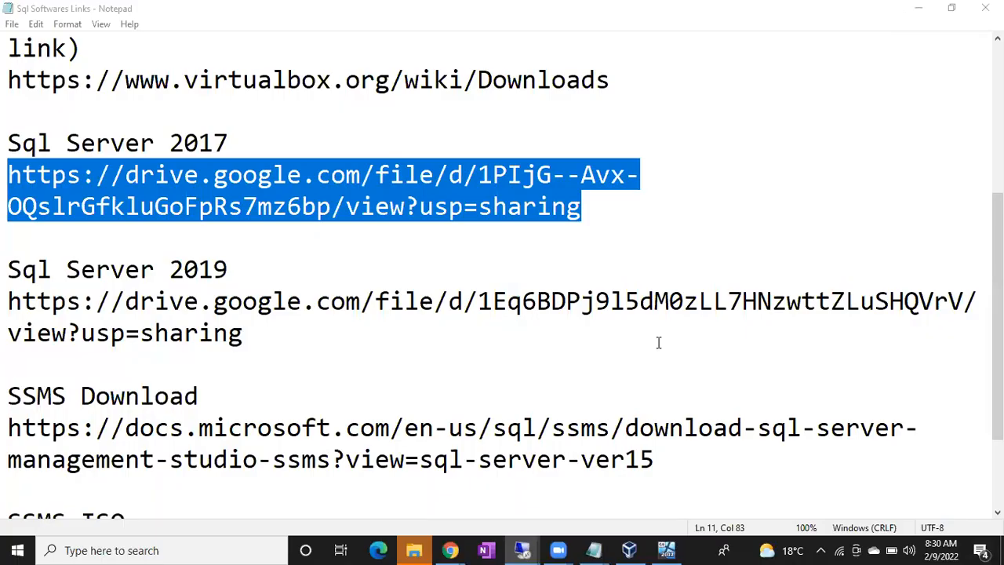
mouse_move(584, 547)
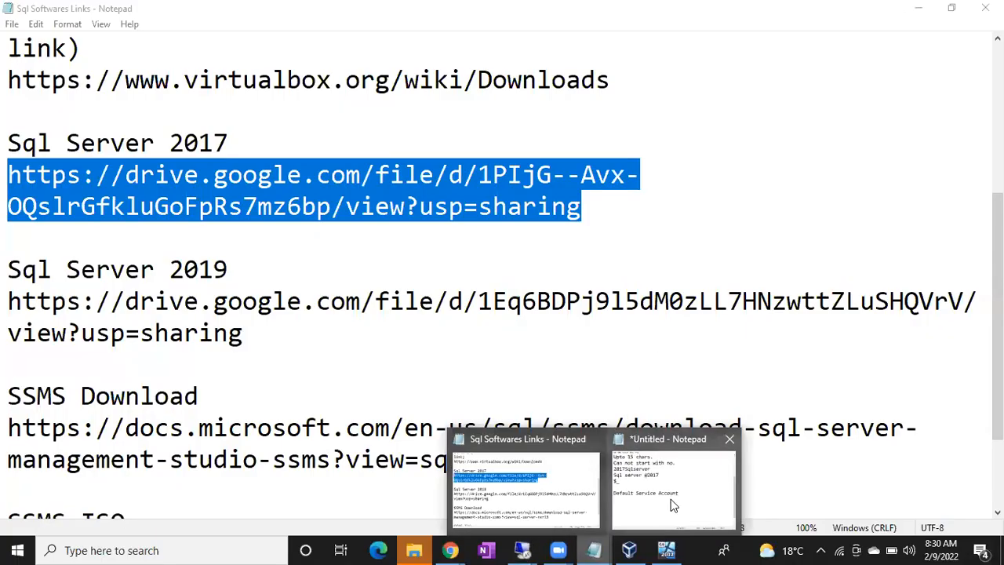
left_click(696, 497)
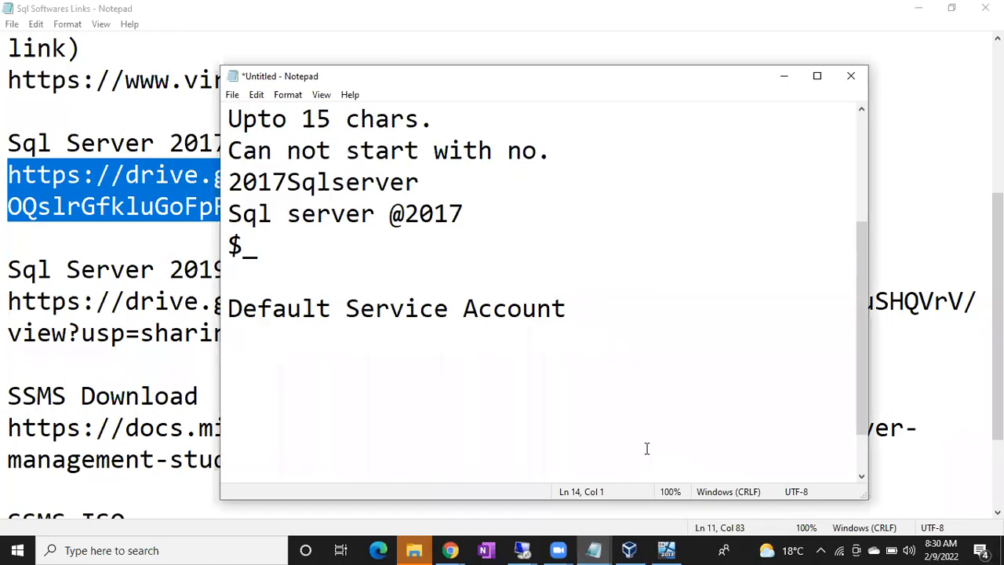
type("Local Service")
key("Return")
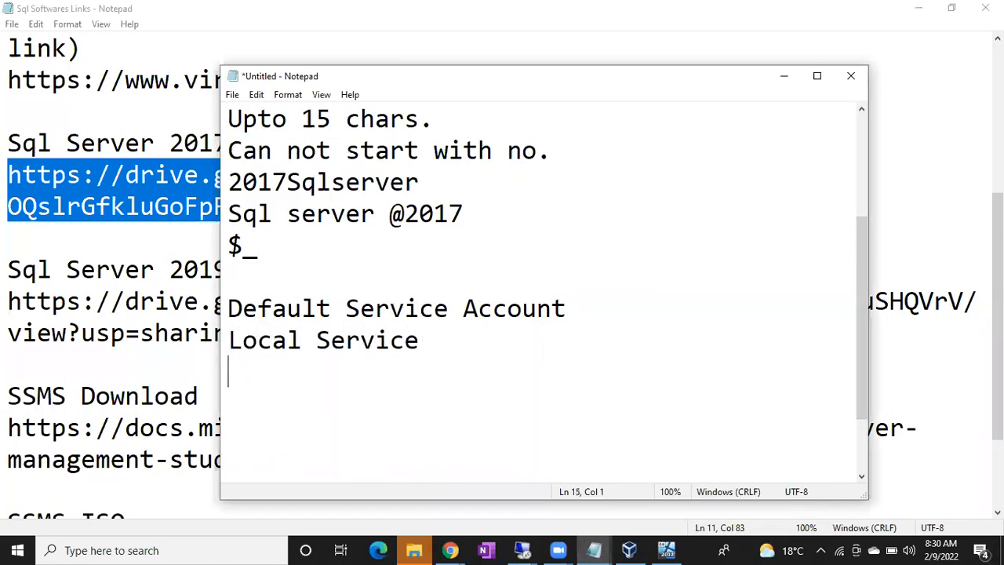
type("Network Serve")
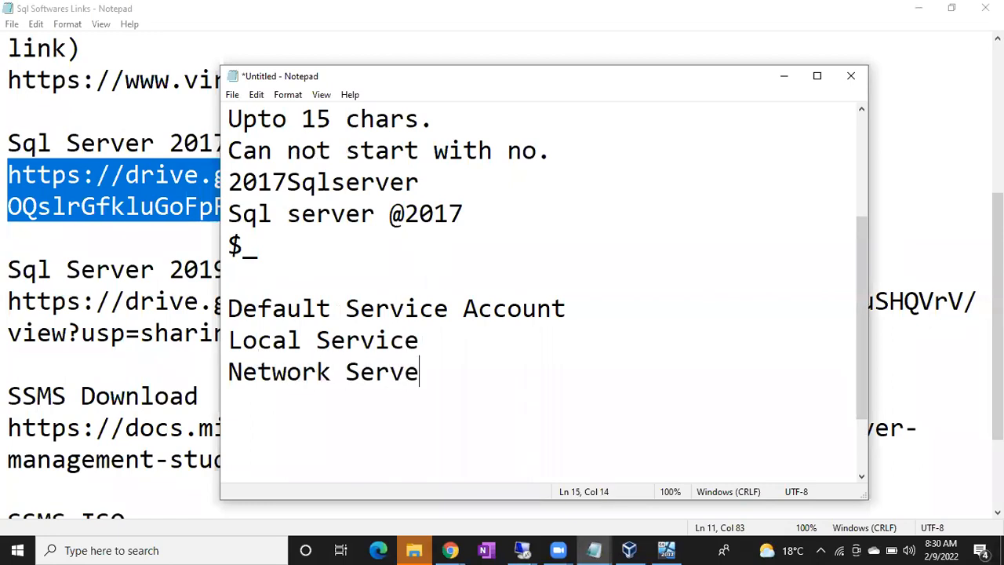
key("BackSpace")
type("ice")
key("Return")
type("Loc")
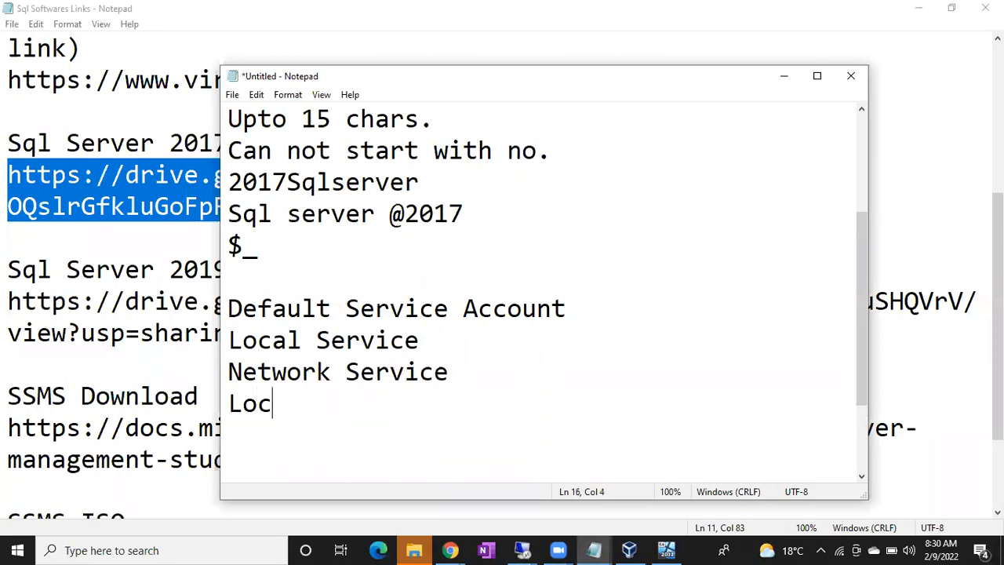
type("al System")
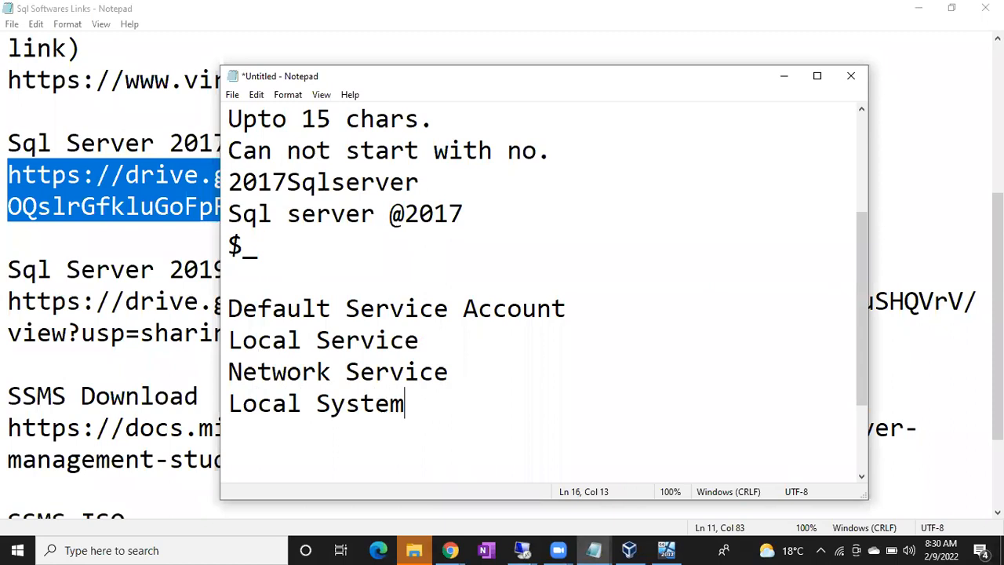
type("*******")
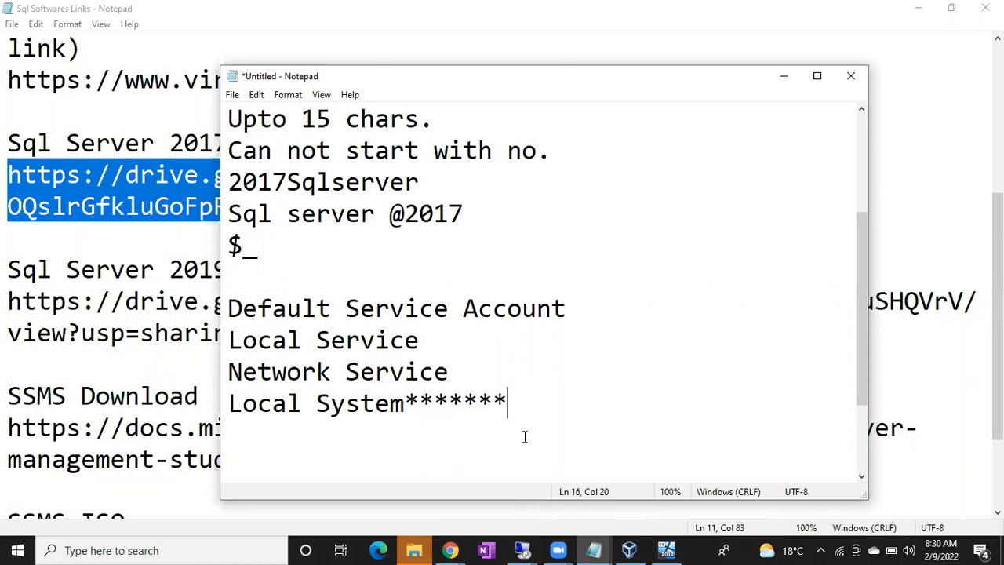
left_click_drag(525, 404, 224, 408)
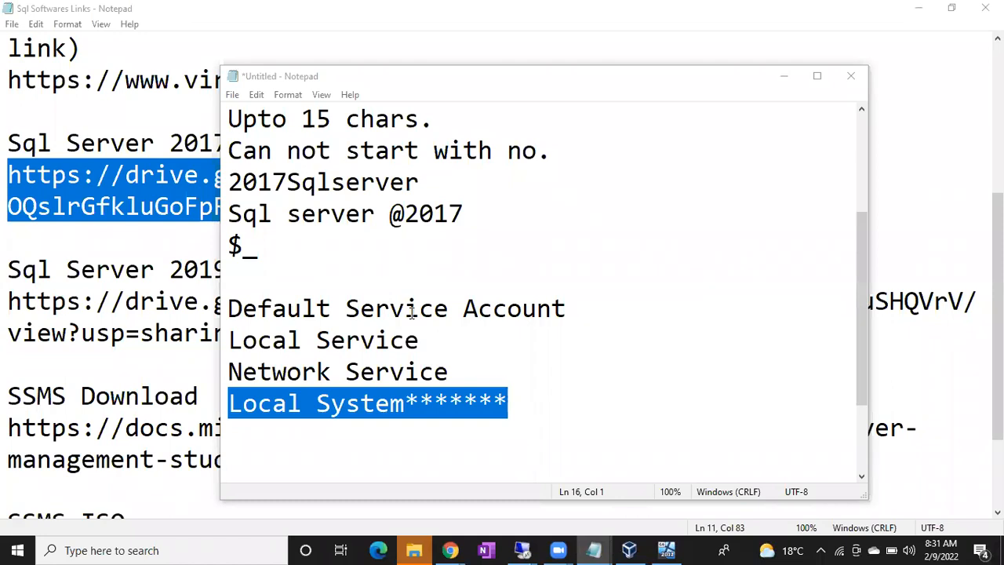
Add the line "Customized service account" below the list of default accounts, separated by a blank line.
left_click(544, 394)
key("Return")
key("Return")
type("Custo")
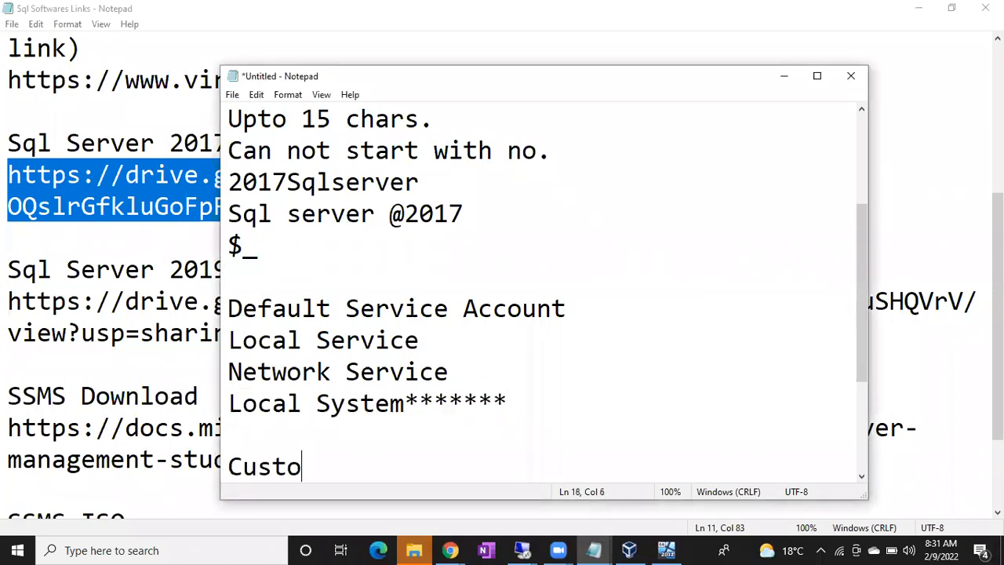
type("mized servic")
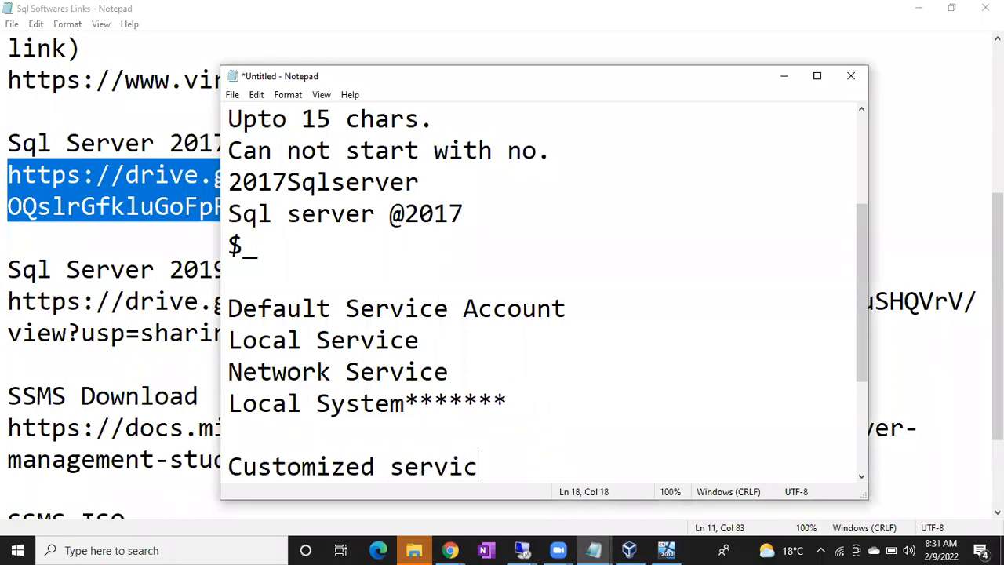
type("e account")
key("Return")
key("Return")
key("Return")
key("Return")
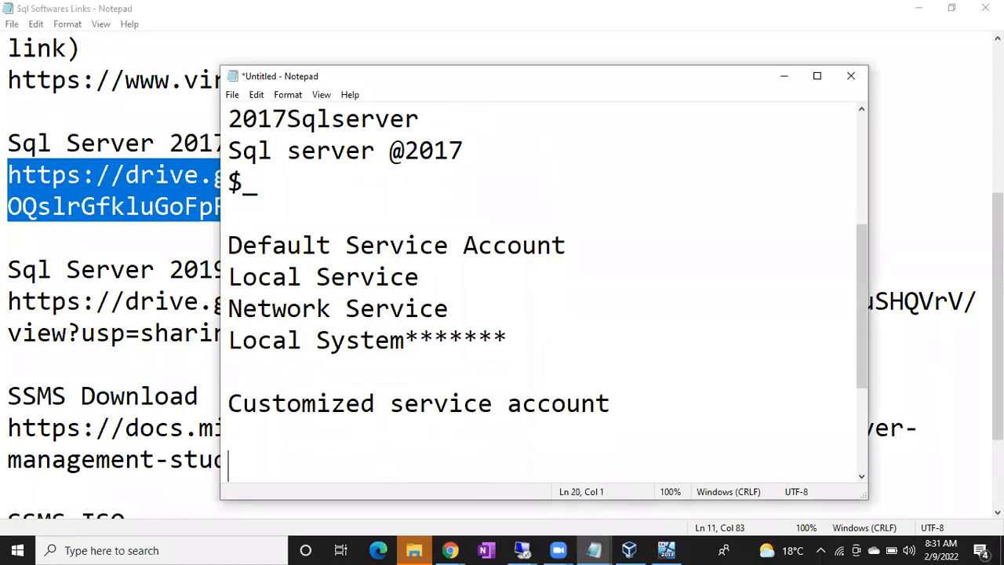
Highlight the Local System and Customized service account lines alternately to compare the two account types.
left_click(545, 394)
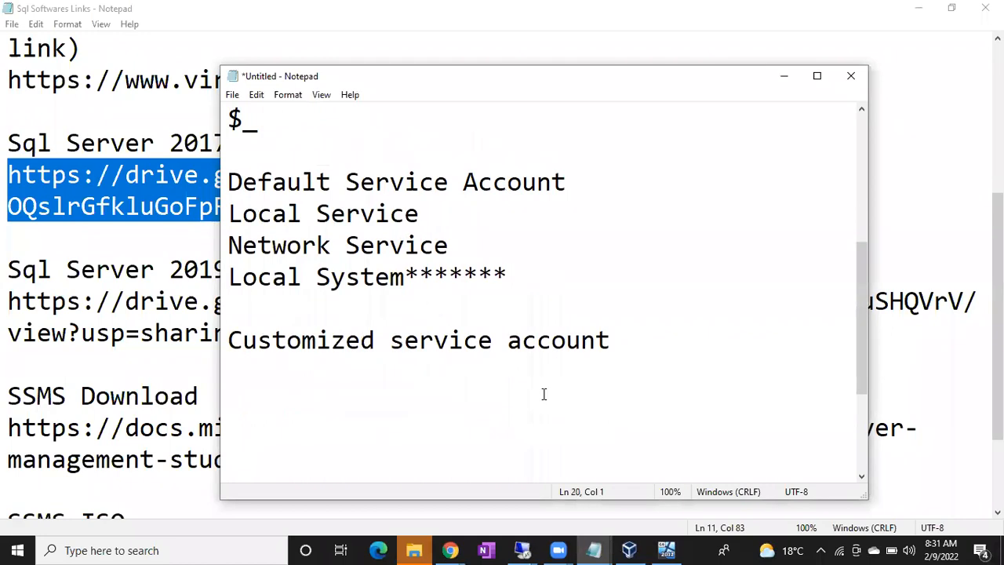
left_click_drag(233, 270, 510, 276)
left_click_drag(616, 340, 224, 333)
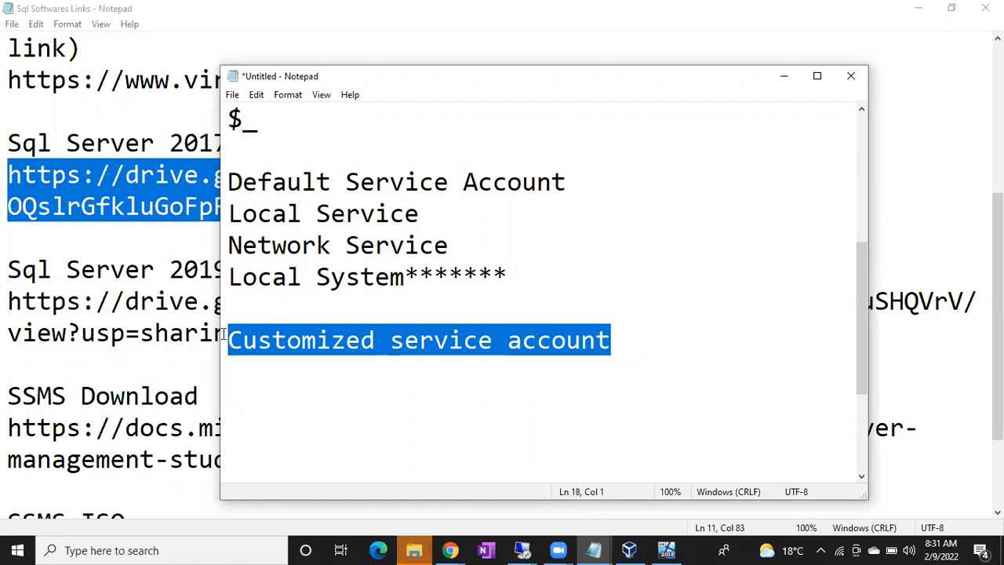
left_click_drag(229, 276, 411, 287)
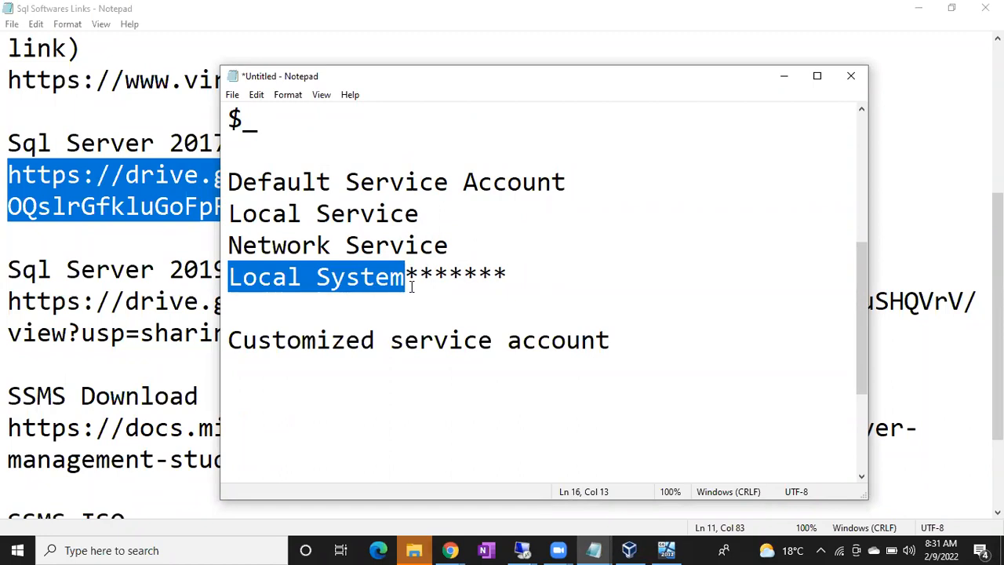
left_click_drag(636, 336, 173, 352)
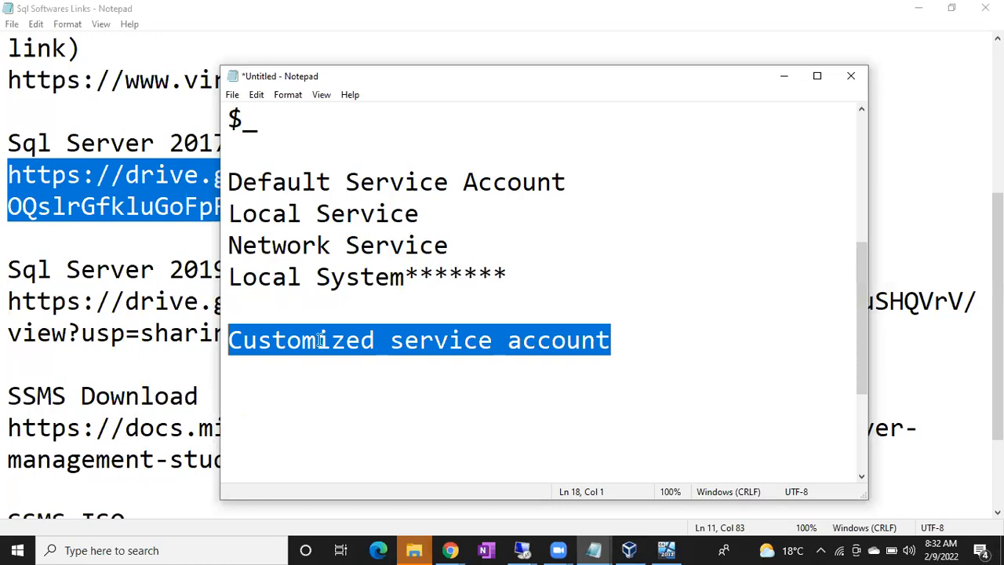
Write the definition "Service account is an account which helps to run the service" below the Customized service account line.
left_click(633, 353)
key("Return")
key("Return")
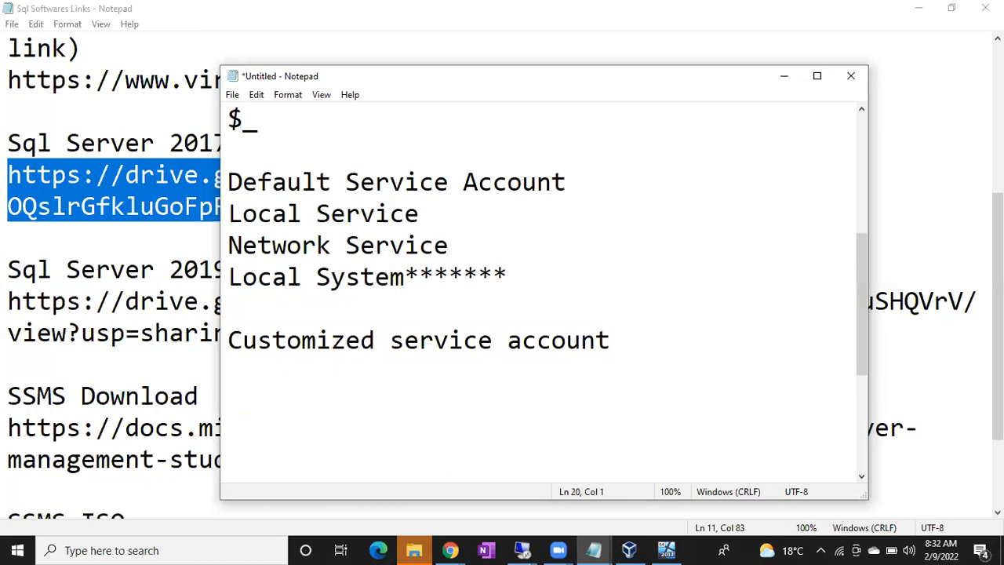
type("Serv")
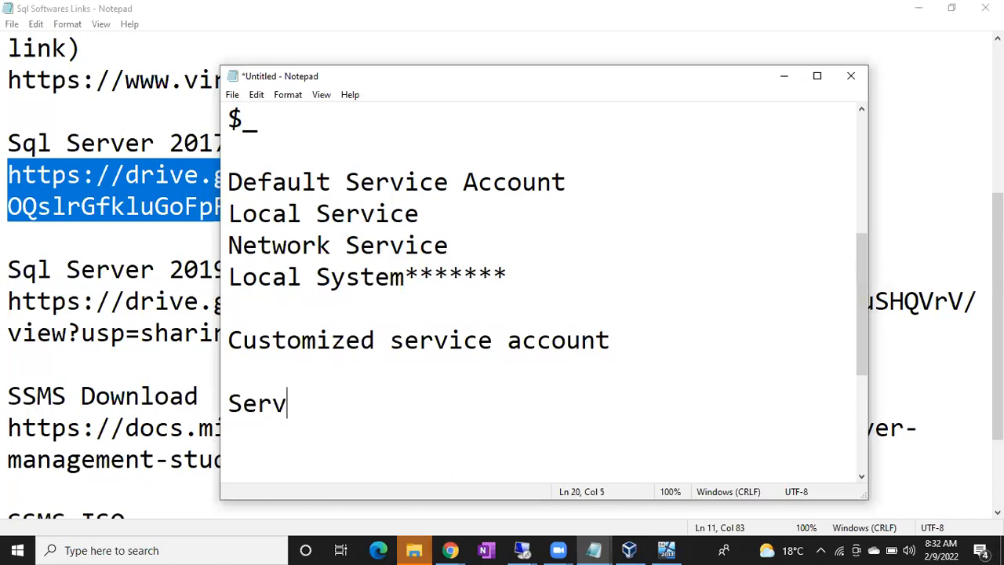
type("ice account ")
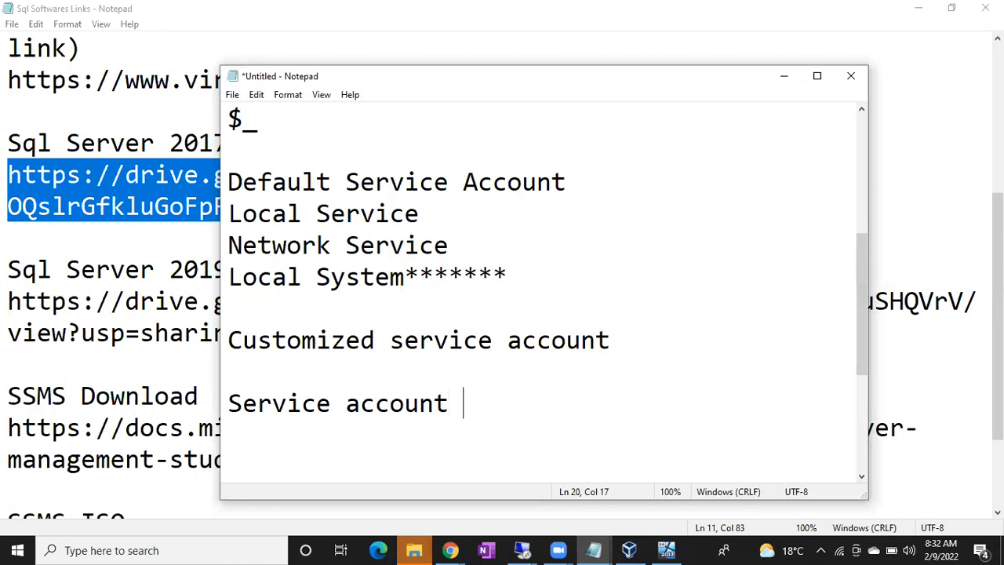
type("is an account which h")
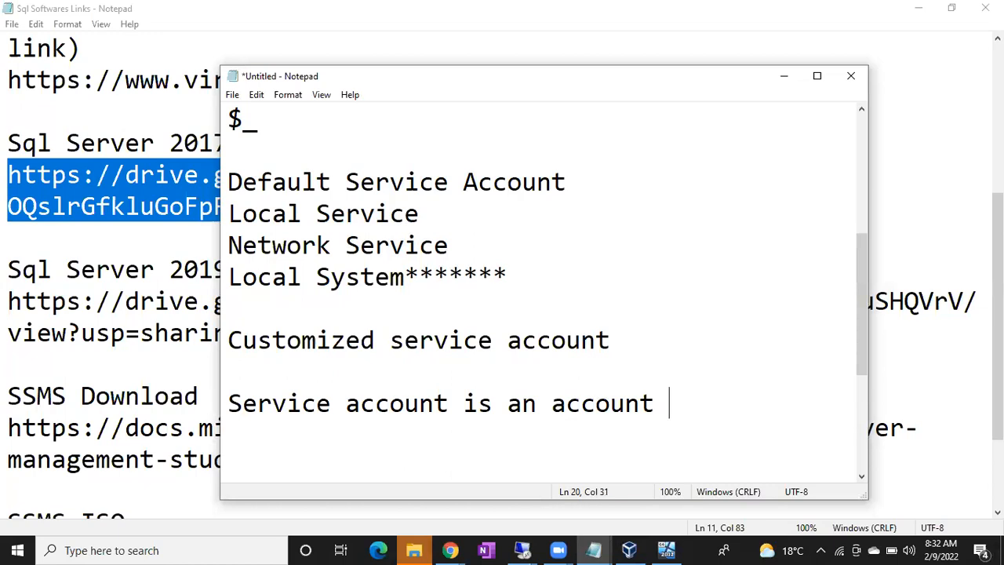
type("elps t")
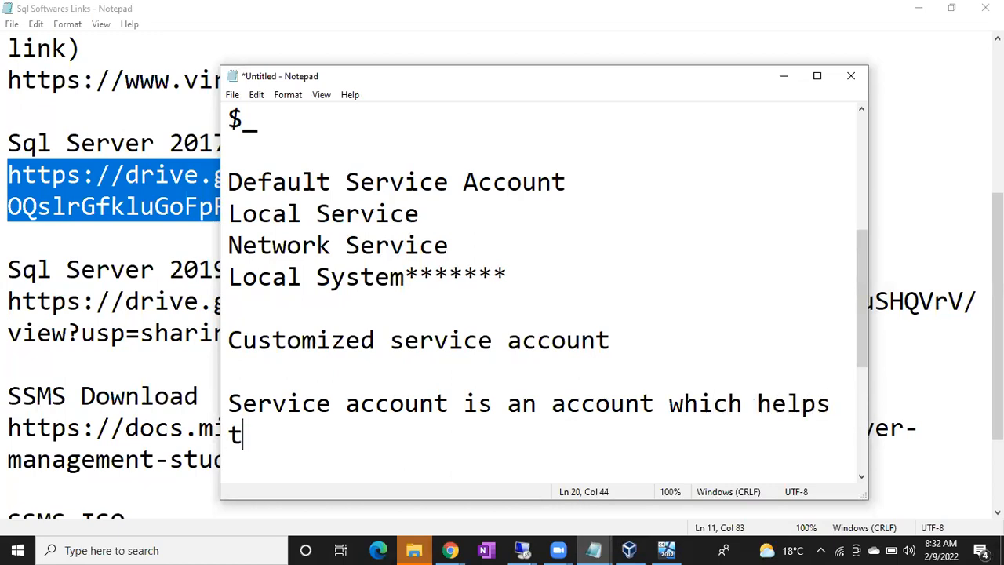
type("o run the se")
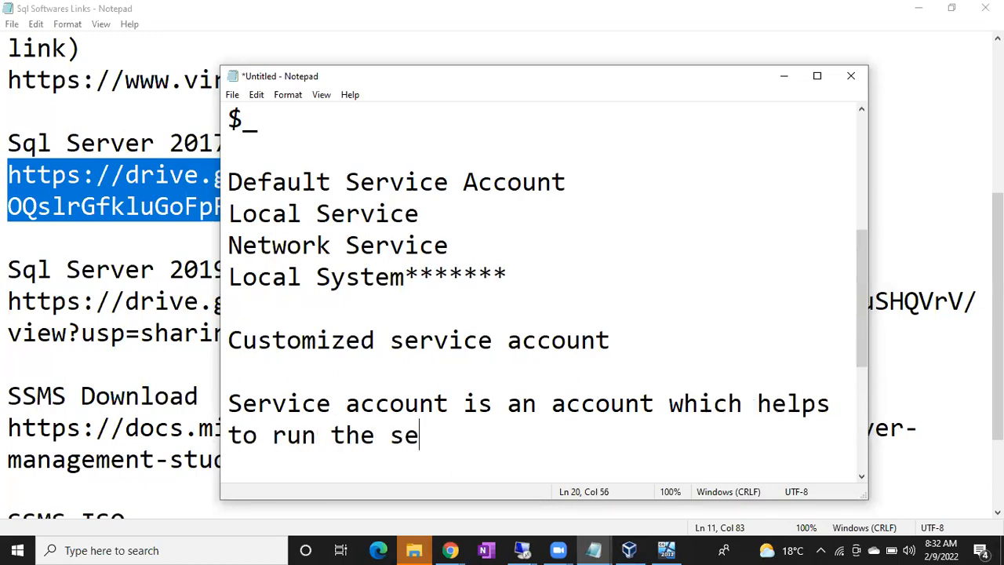
type("rvice")
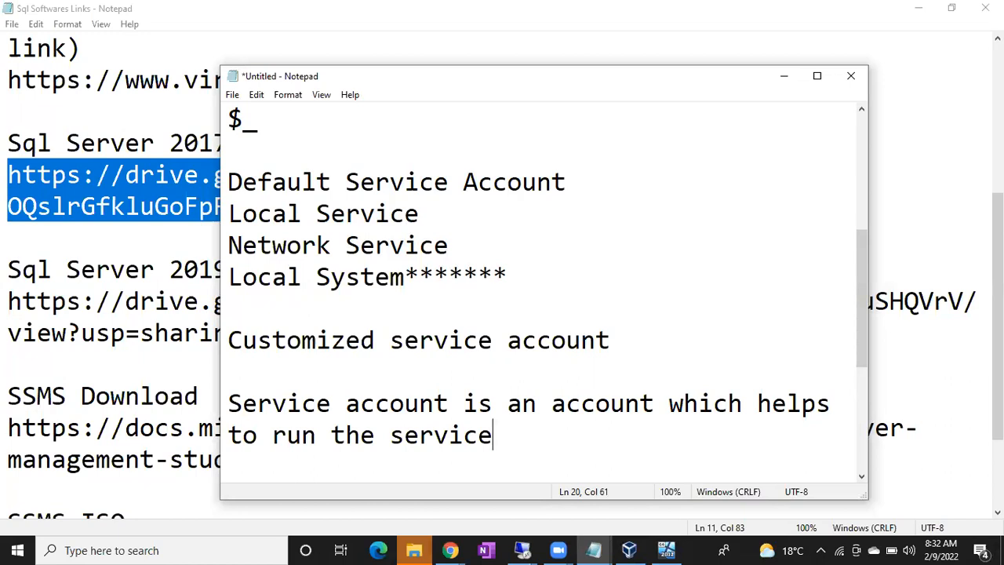
Switch to the Services window on the remote server and examine which Log On As account each service uses.
left_click(522, 550)
left_click(570, 503)
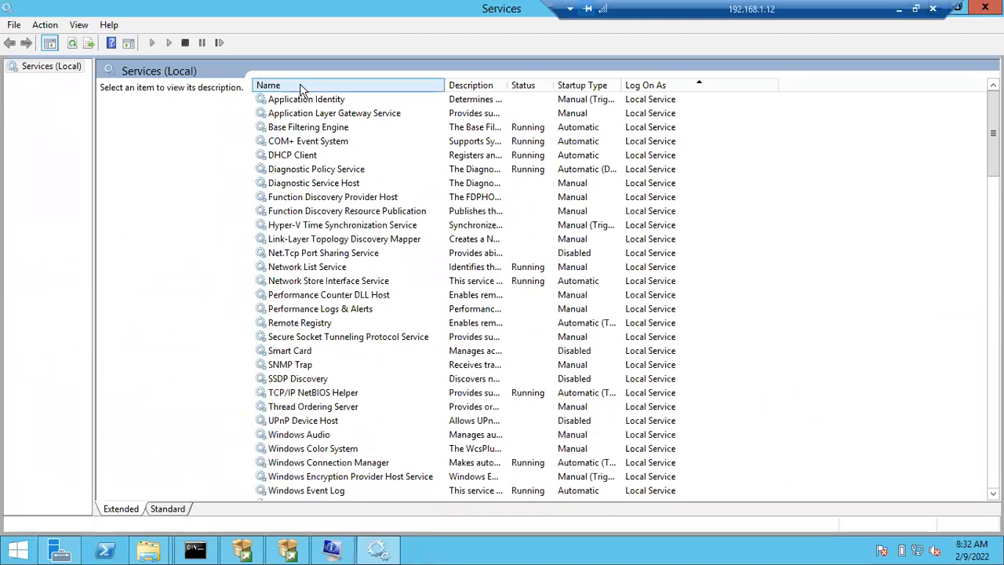
scroll(541, 276, "down", 7)
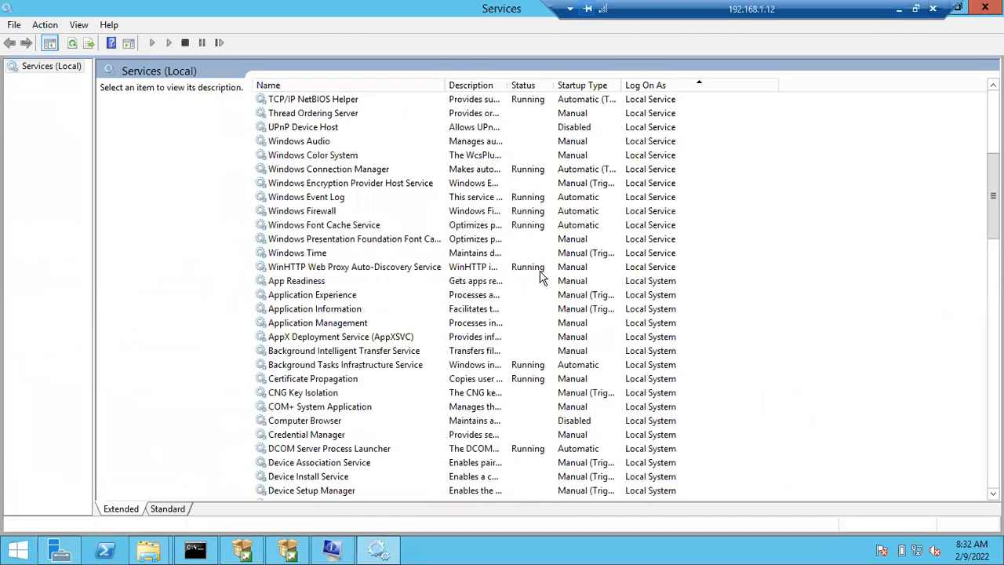
scroll(542, 276, "down", 20)
scroll(541, 276, "up", 10)
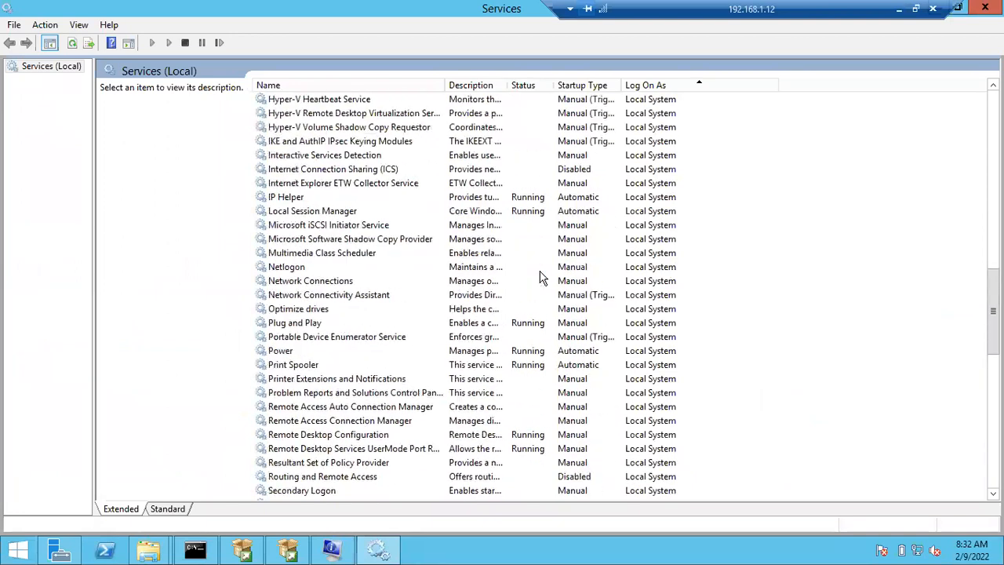
scroll(541, 276, "up", 13)
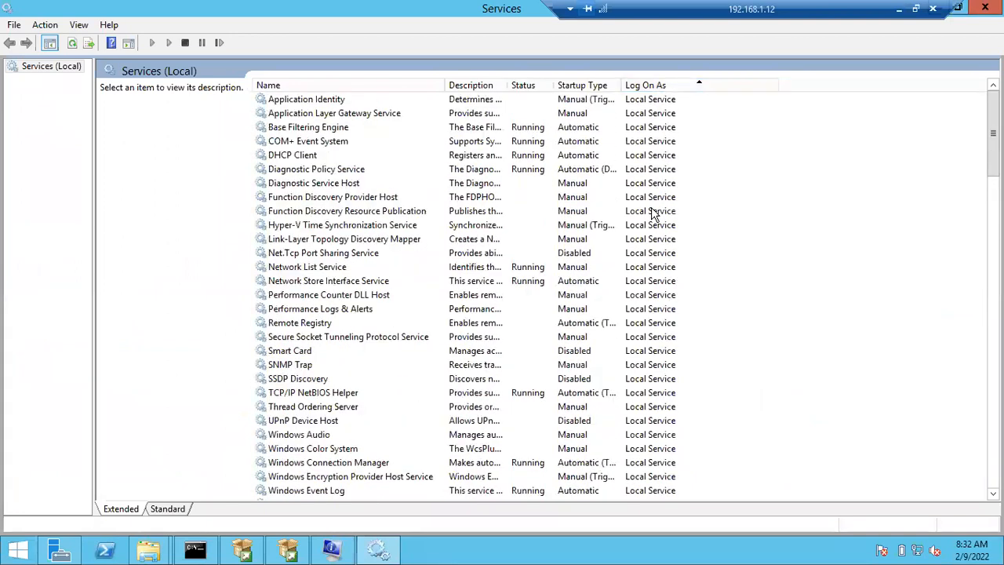
scroll(654, 377, "down", 17)
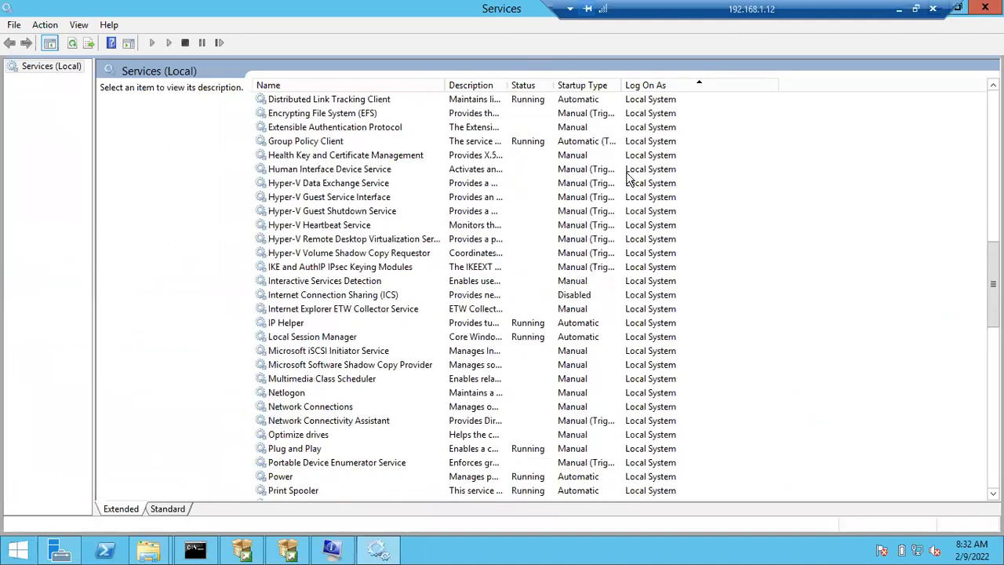
scroll(639, 447, "down", 18)
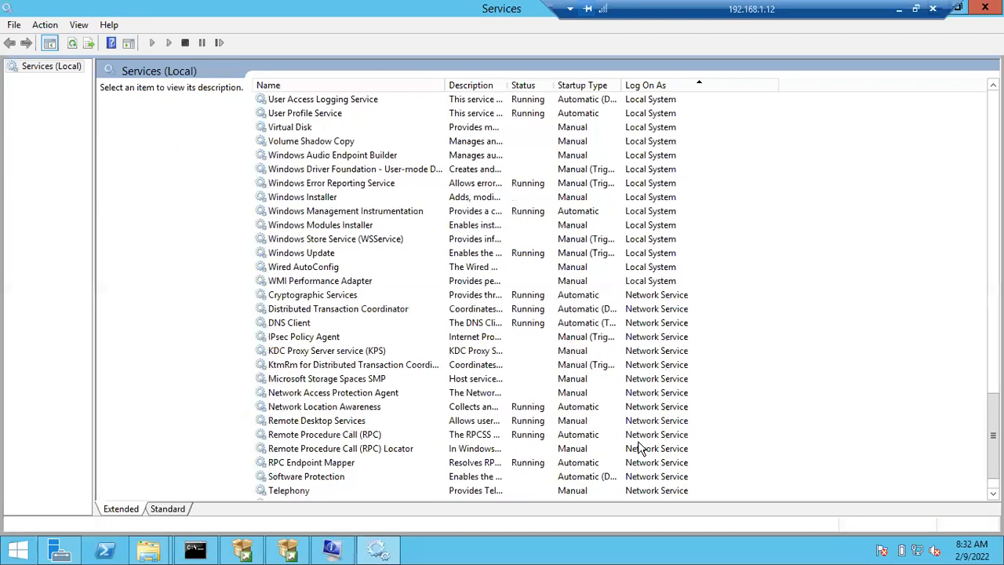
scroll(639, 447, "down", 1)
scroll(686, 488, "up", 17)
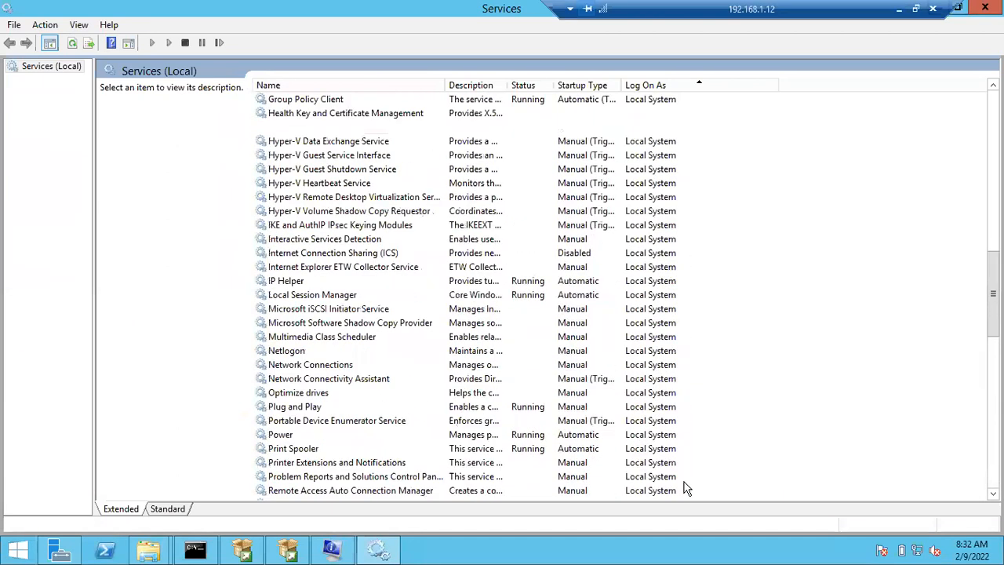
scroll(650, 243, "up", 7)
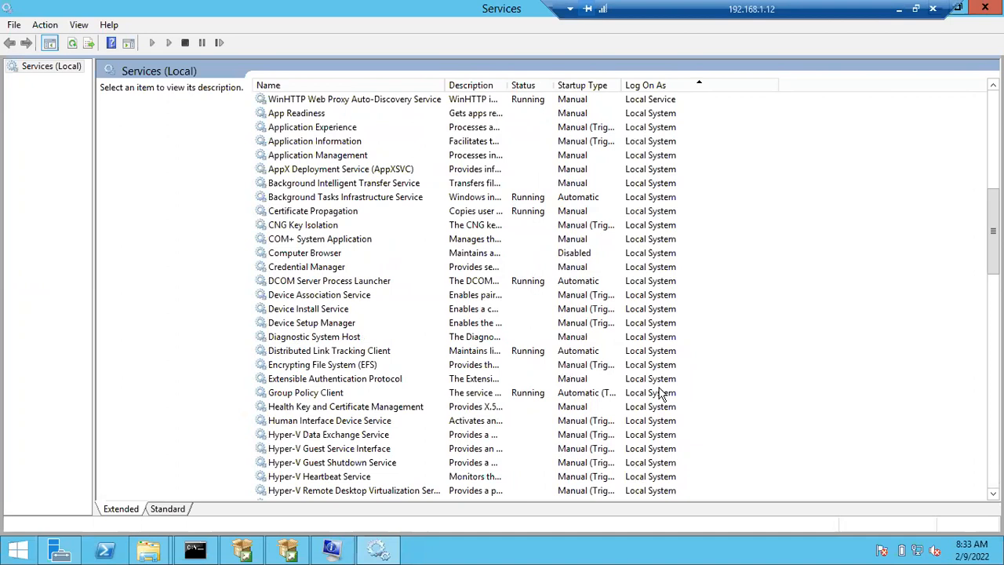
Return to SQL Server 2017 Setup and open the account browser for SQL Server Agent, closing it without selecting an account.
left_click(296, 549)
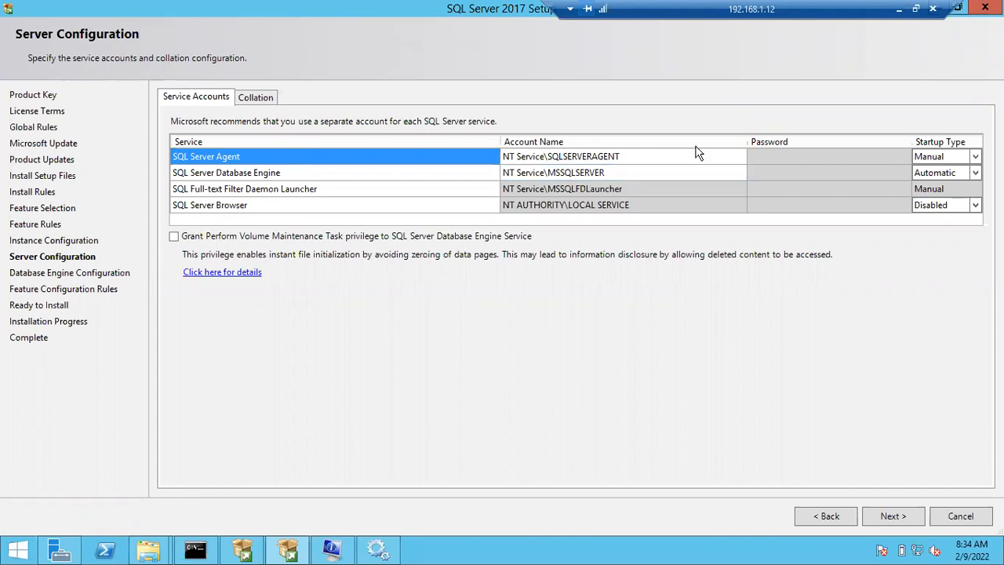
left_click(743, 156)
left_click(740, 156)
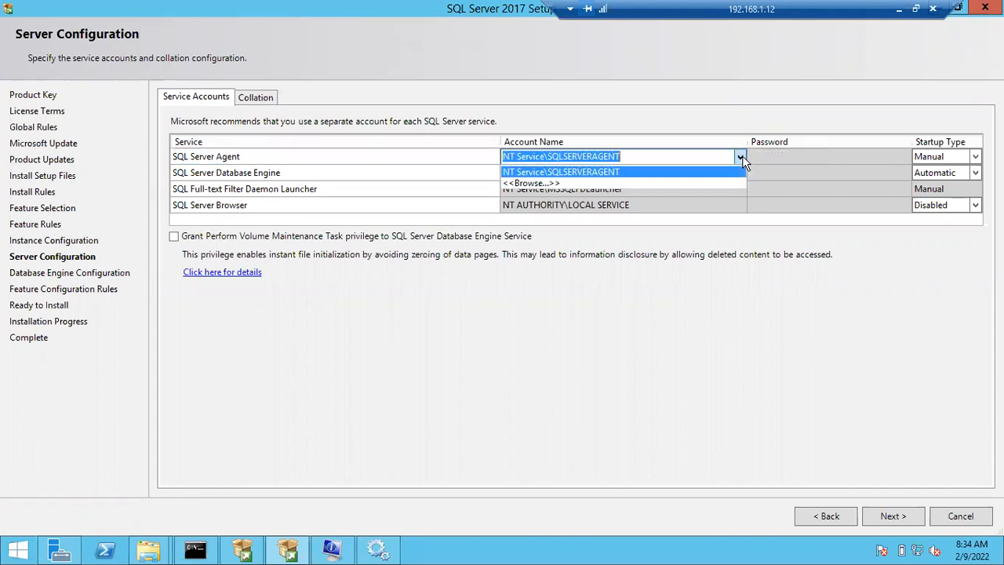
left_click(567, 183)
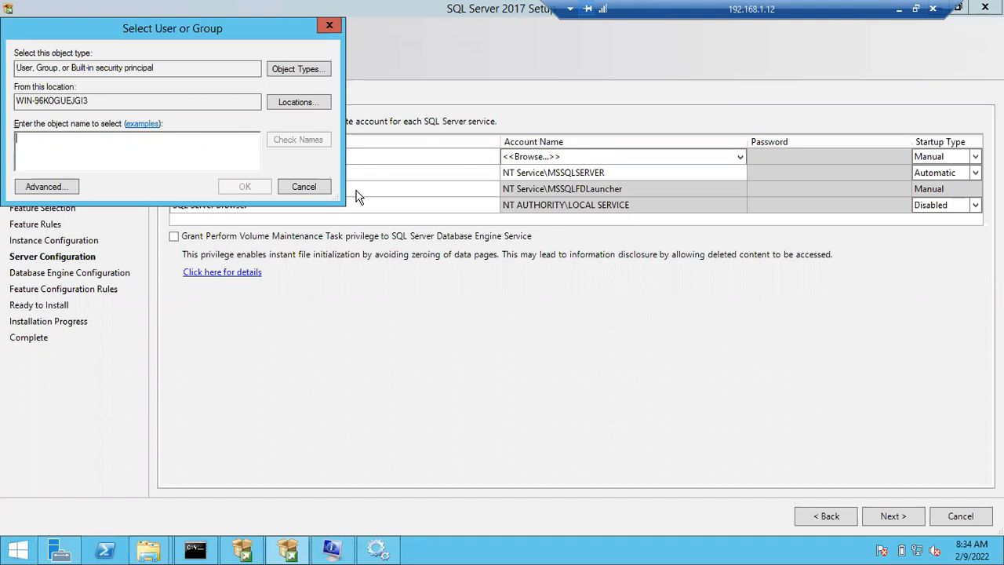
left_click(314, 191)
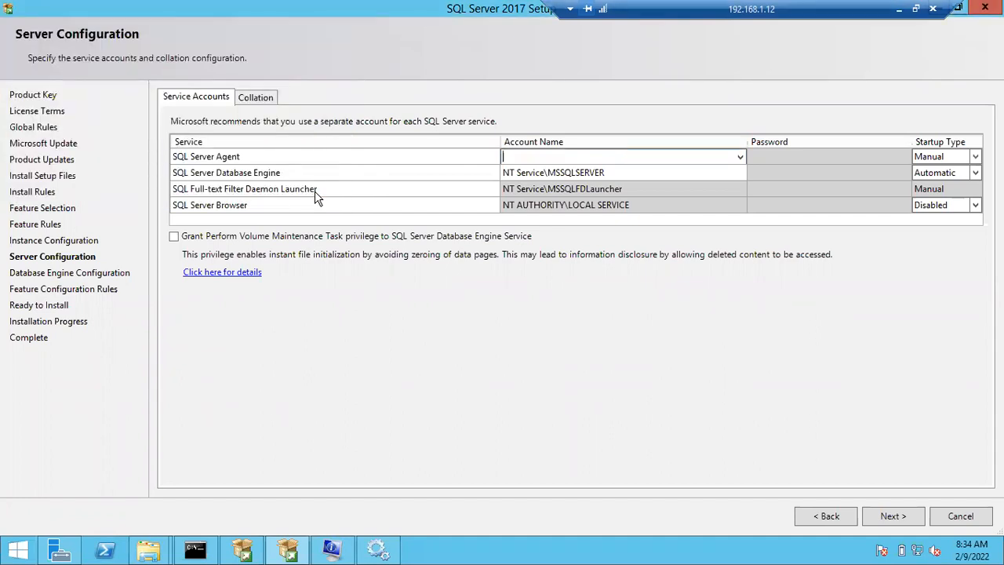
Set the SQL Server Agent account name back to NT Service\SQLSERVERAGENT and review the available account choices.
left_click(522, 174)
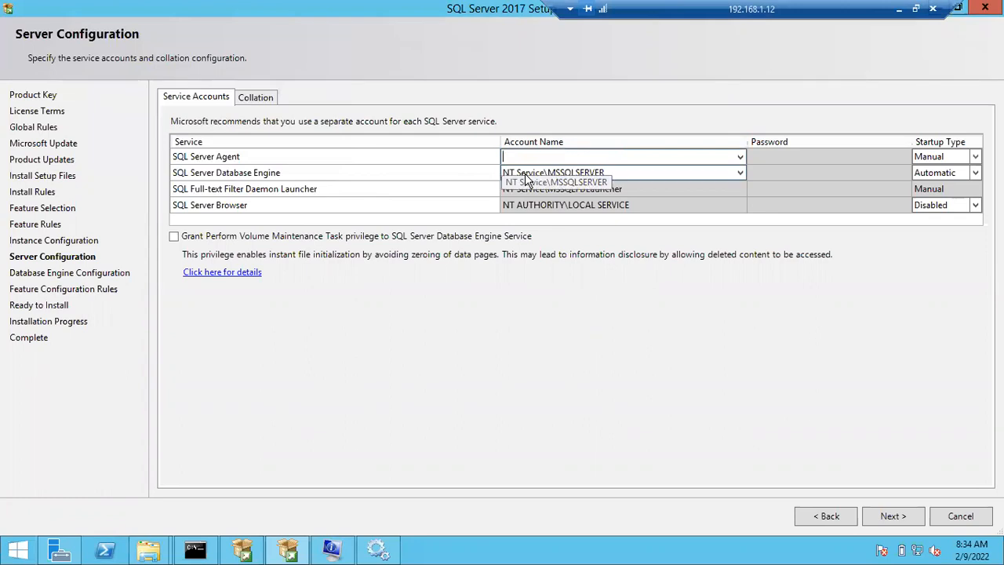
left_click(740, 157)
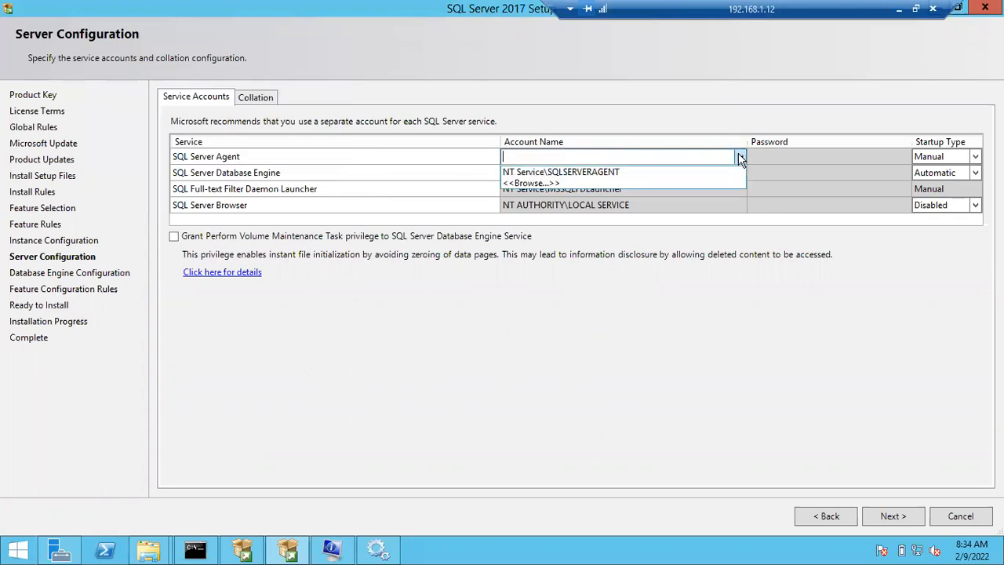
left_click(691, 170)
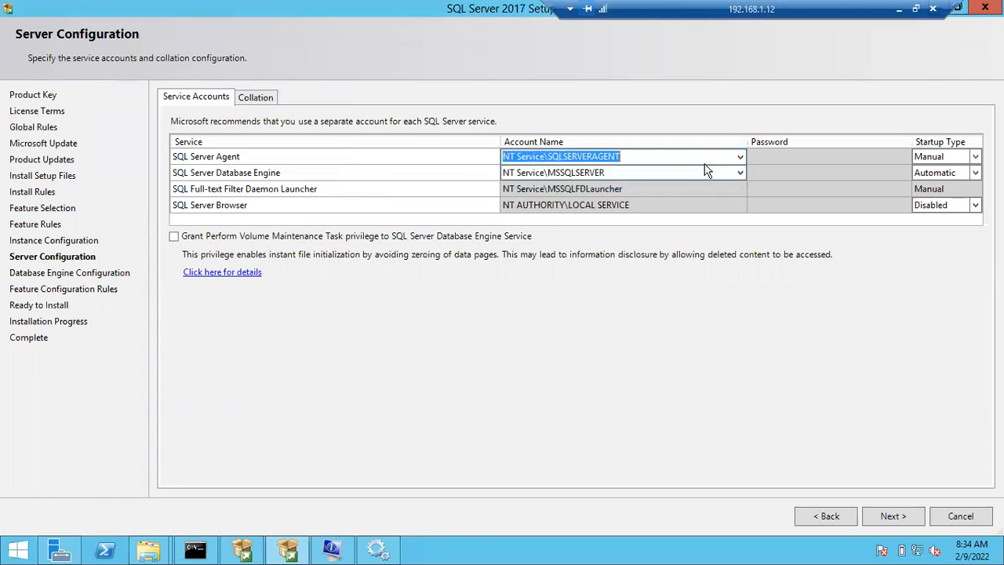
left_click(735, 159)
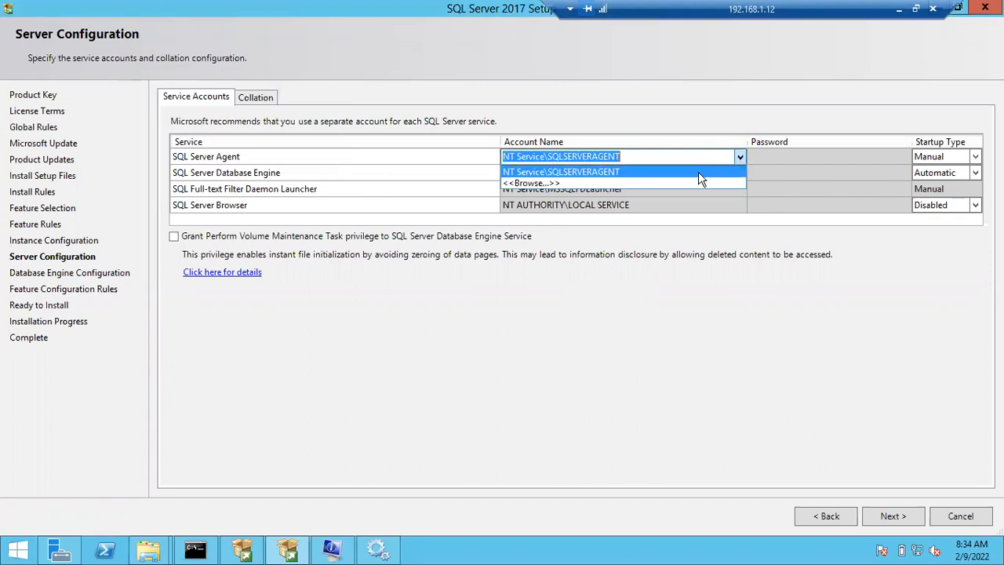
left_click(702, 158)
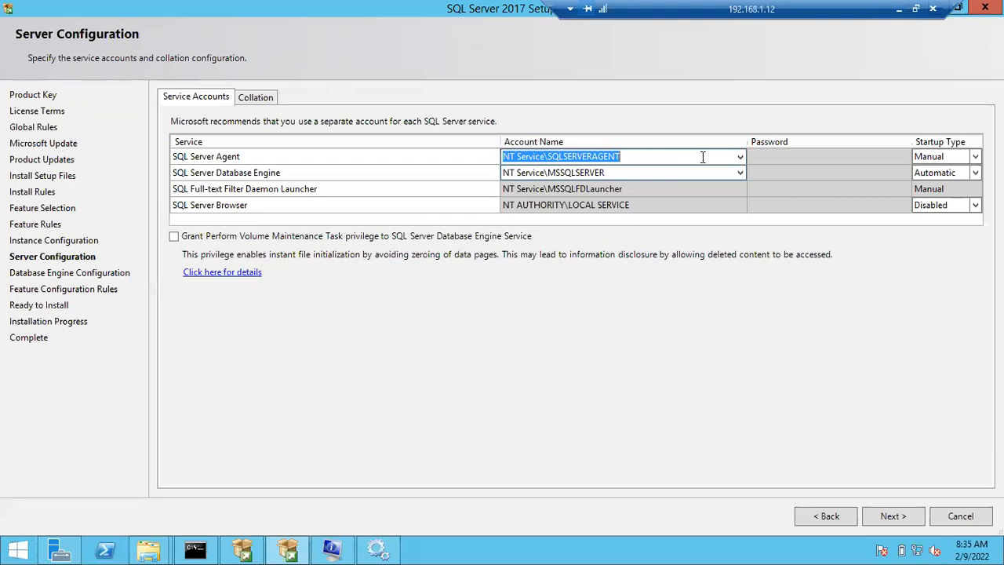
Check the password fields of the SQL Server Agent and SQL Server Database Engine service accounts.
left_click(784, 155)
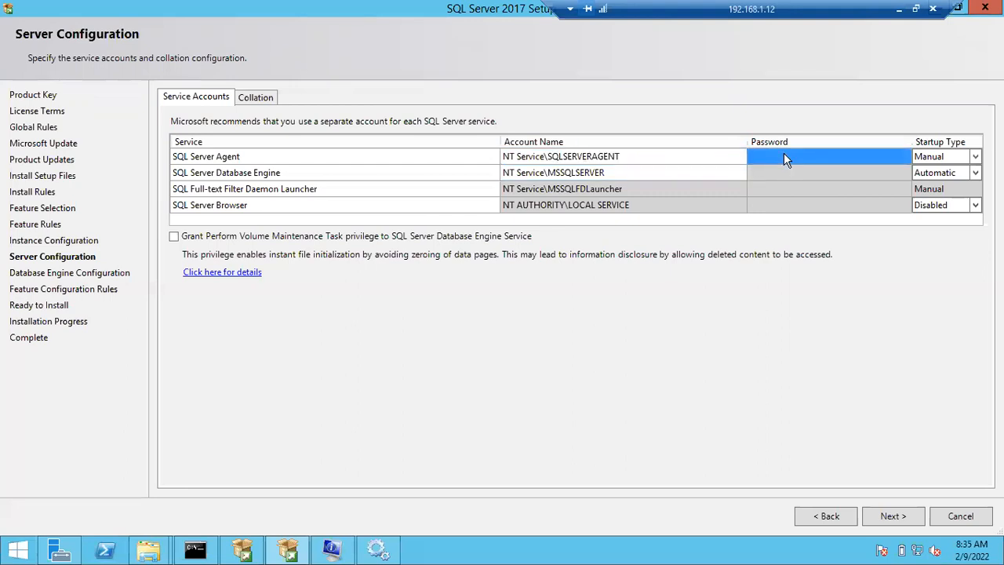
left_click(783, 172)
left_click(780, 155)
left_click(781, 173)
left_click(684, 157)
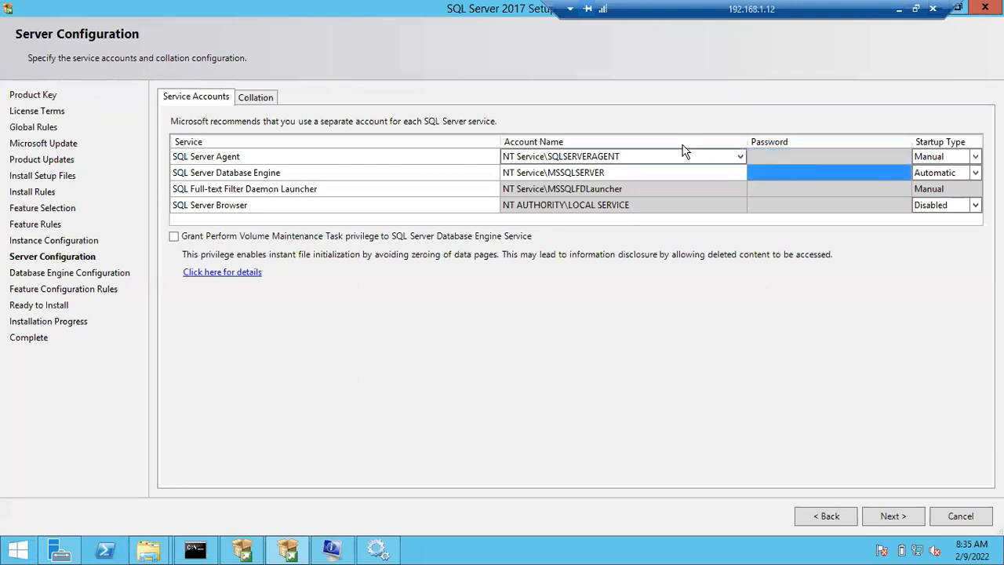
left_click(788, 145)
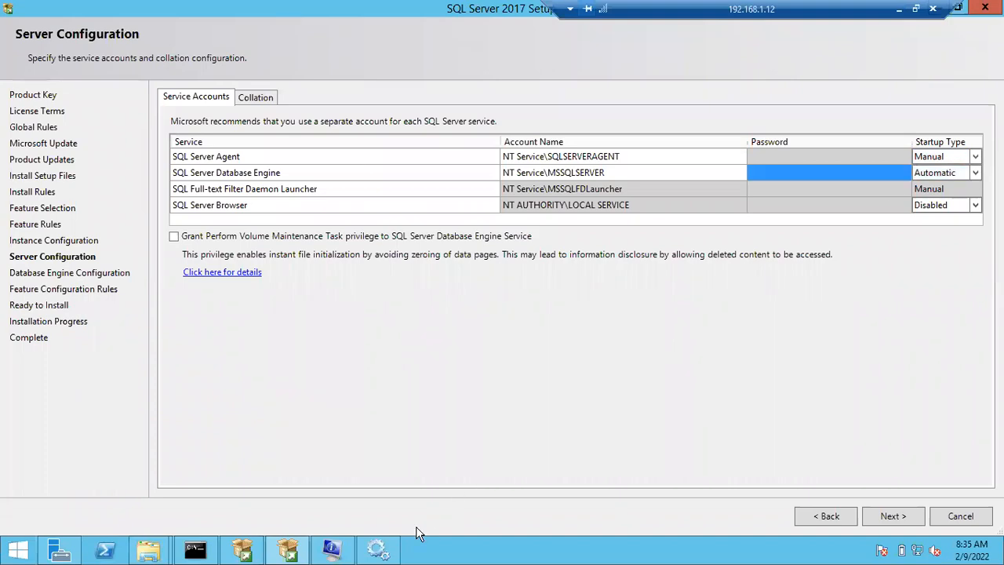
Glance at the Services window, return to the setup, and set the SQL Server Agent startup type to Automatic.
left_click(379, 551)
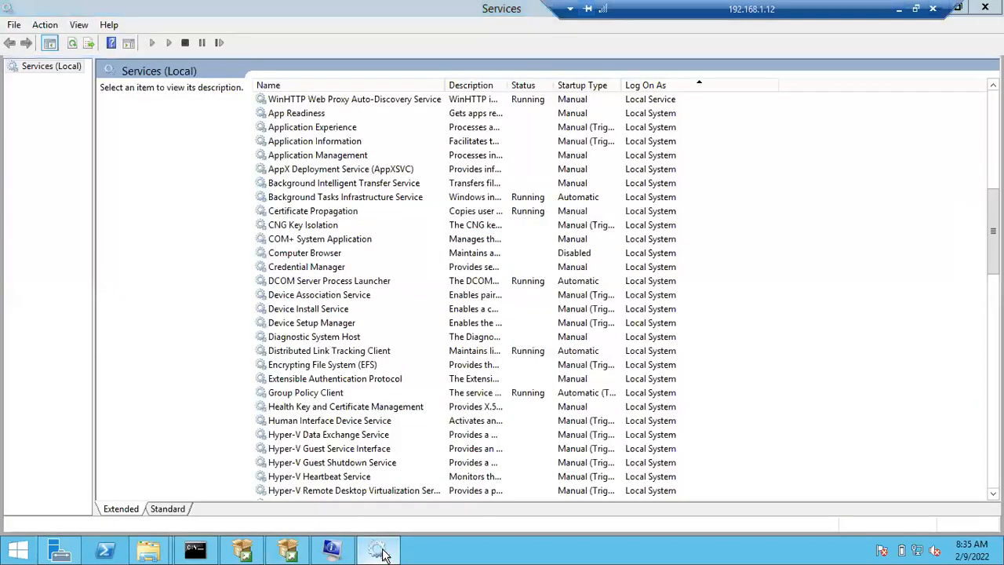
left_click(379, 551)
left_click(976, 158)
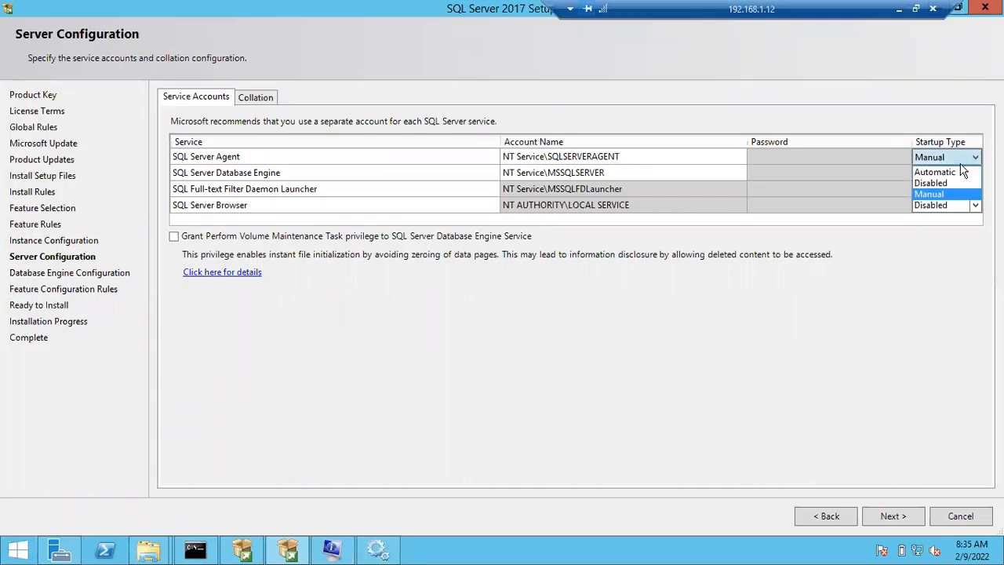
left_click(960, 170)
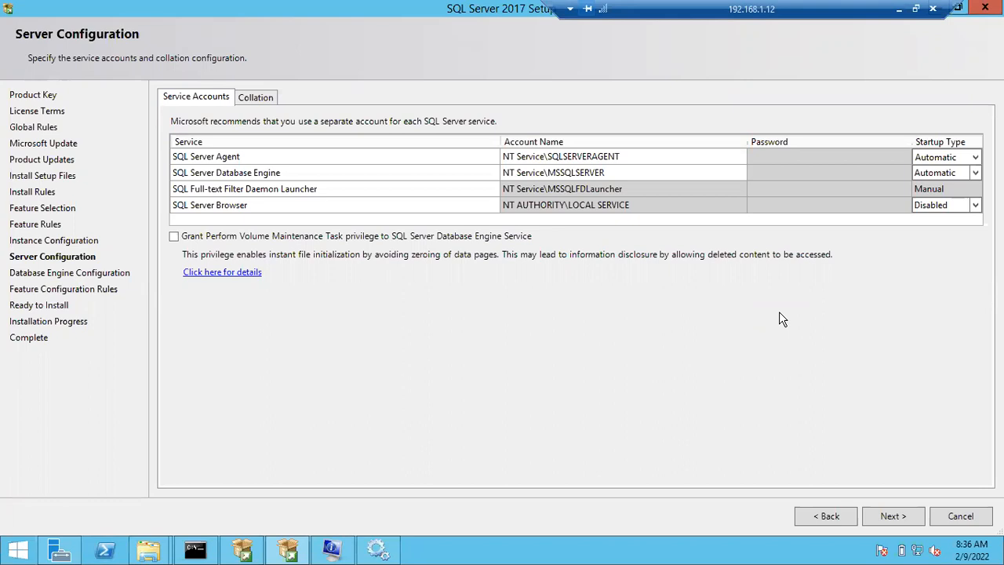
Review the SQL Server Agent and SQL Server Database Engine rows with their assigned account names.
left_click(256, 161)
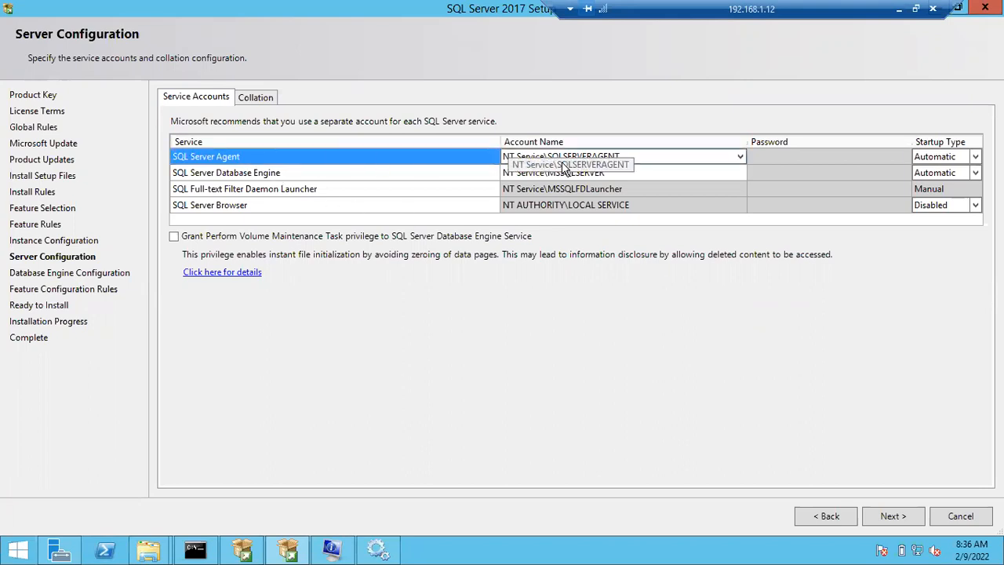
left_click(332, 176)
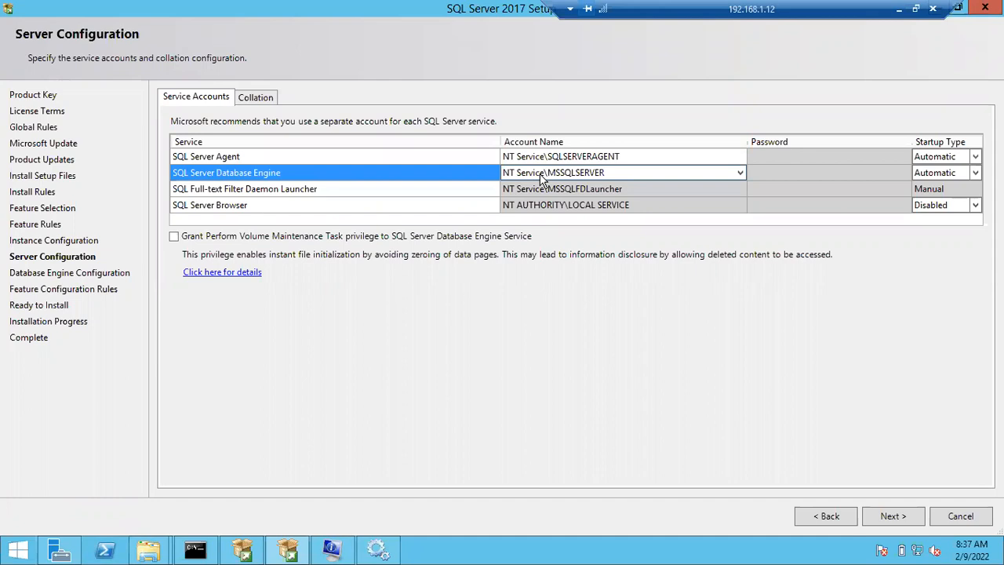
left_click(347, 173)
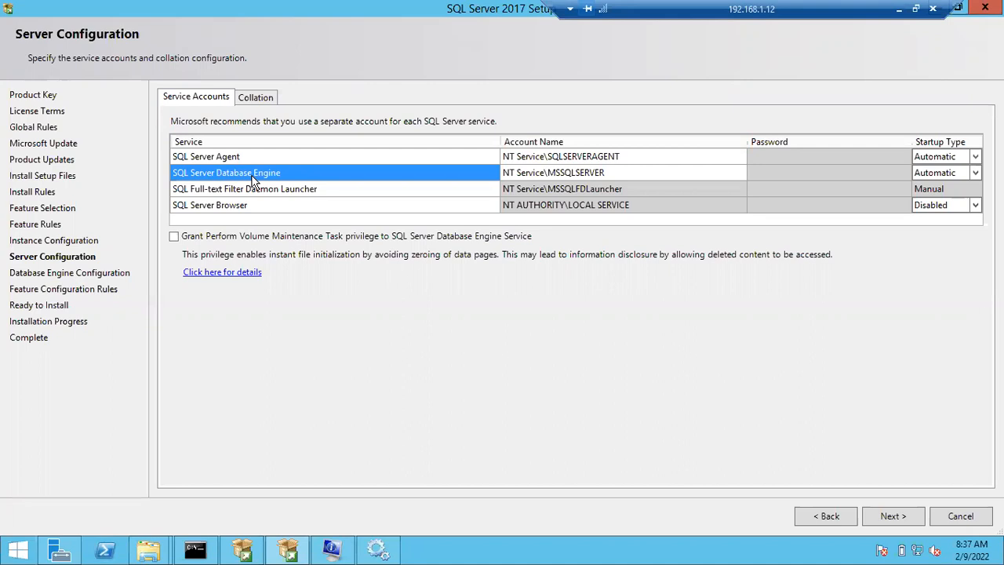
Show the Database Engine collation and highlight the name SQL_Latin1_General_CP1_CI_AS to examine its parts.
left_click(246, 96)
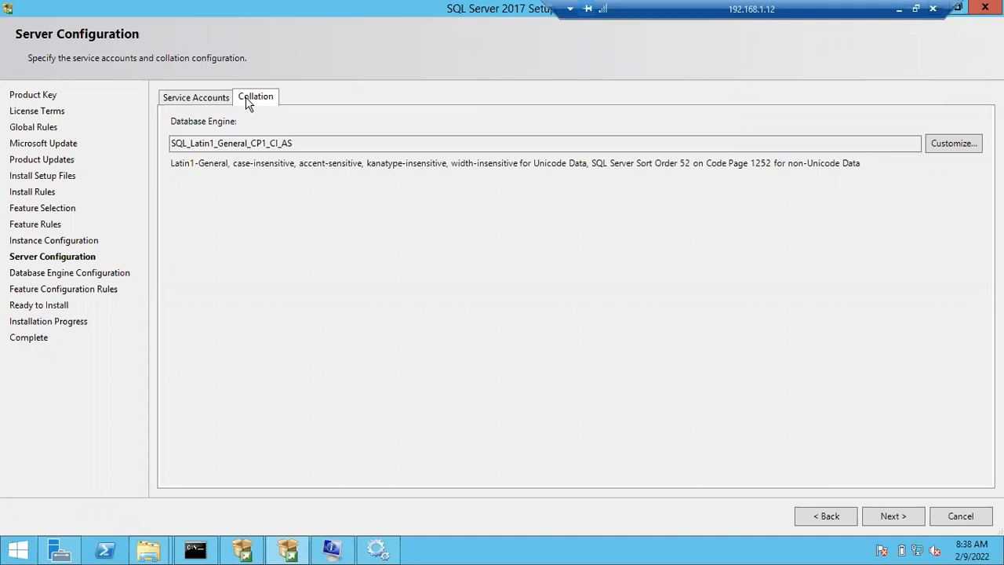
left_click_drag(298, 143, 123, 135)
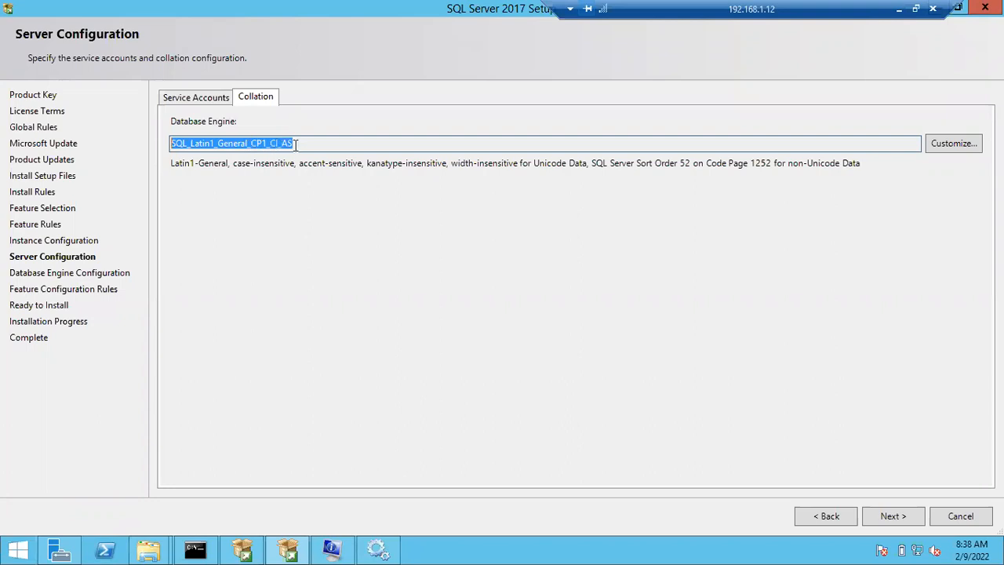
left_click_drag(252, 143, 269, 141)
left_click(269, 142)
double_click(269, 142)
left_click(279, 143)
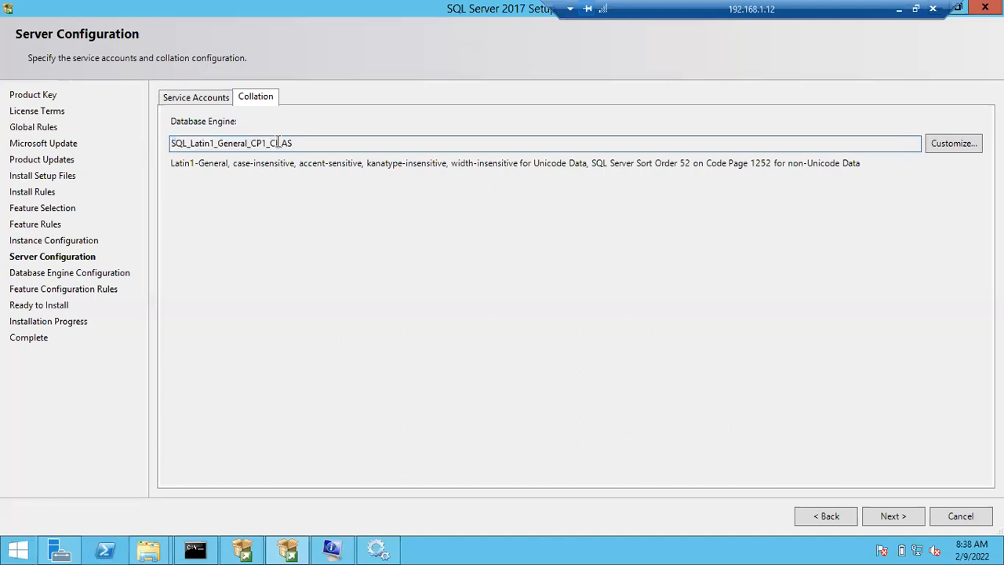
left_click_drag(282, 143, 141, 139)
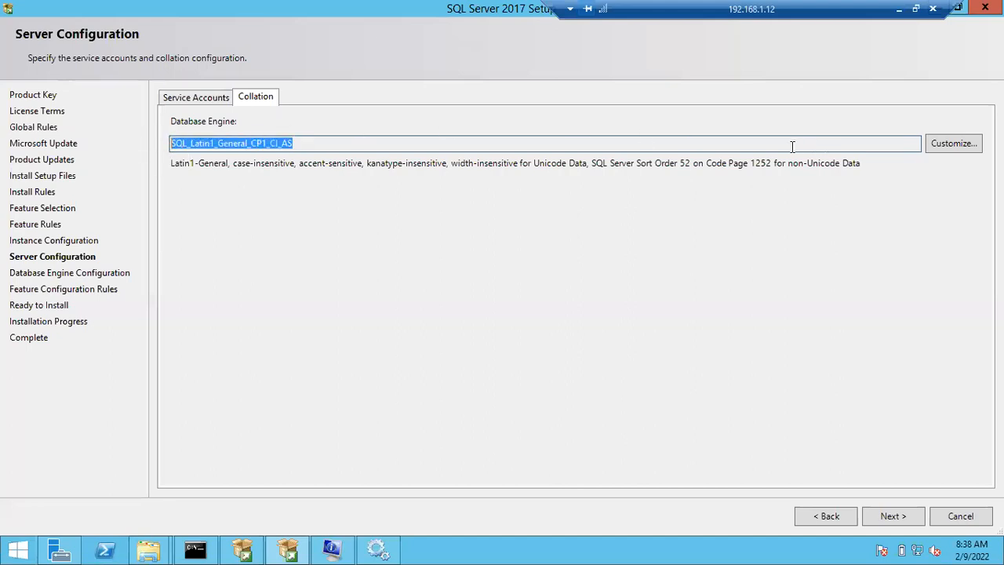
Browse the Windows collation designators in the Database Engine collation customization, and leave it without applying a change.
left_click(951, 147)
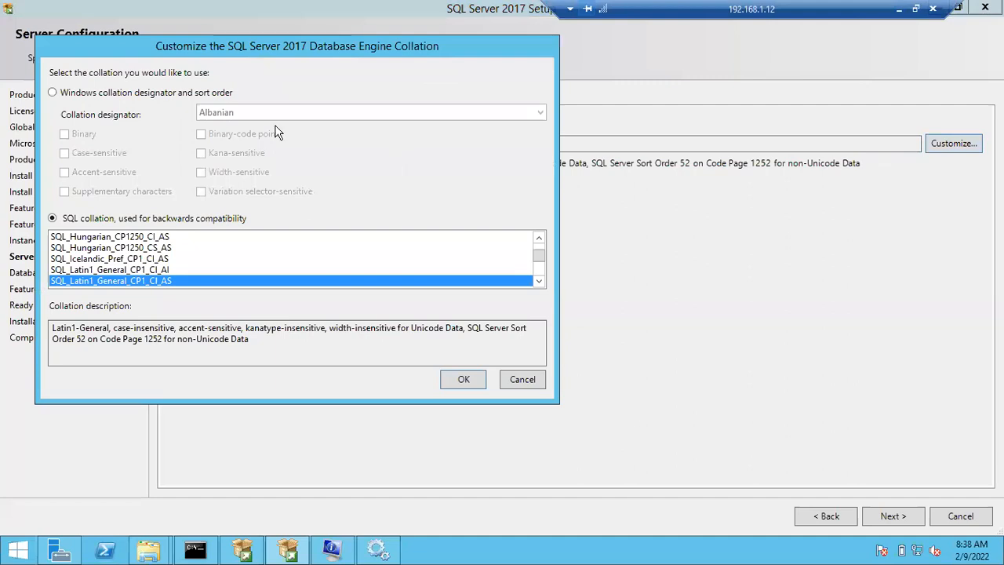
left_click(131, 95)
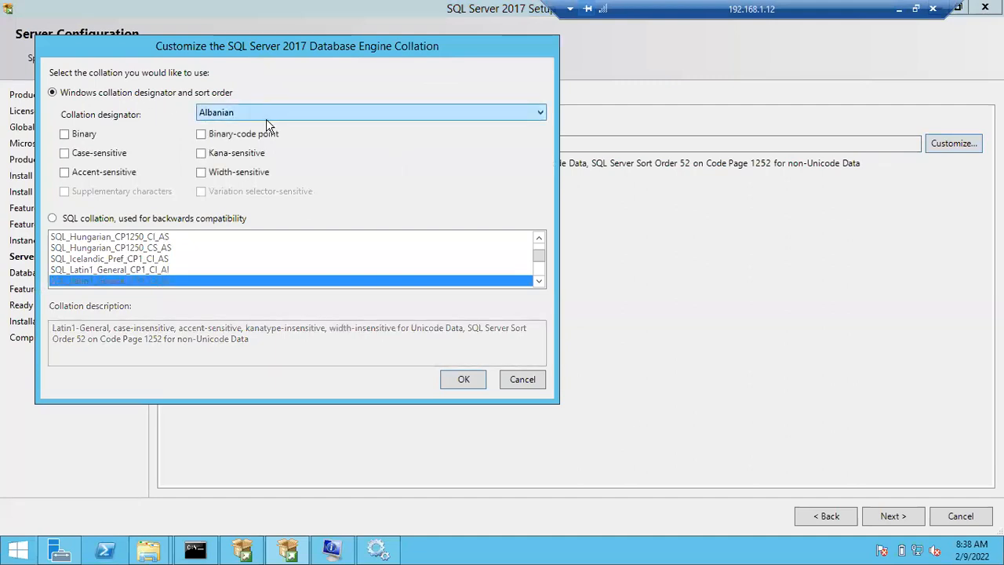
left_click(266, 118)
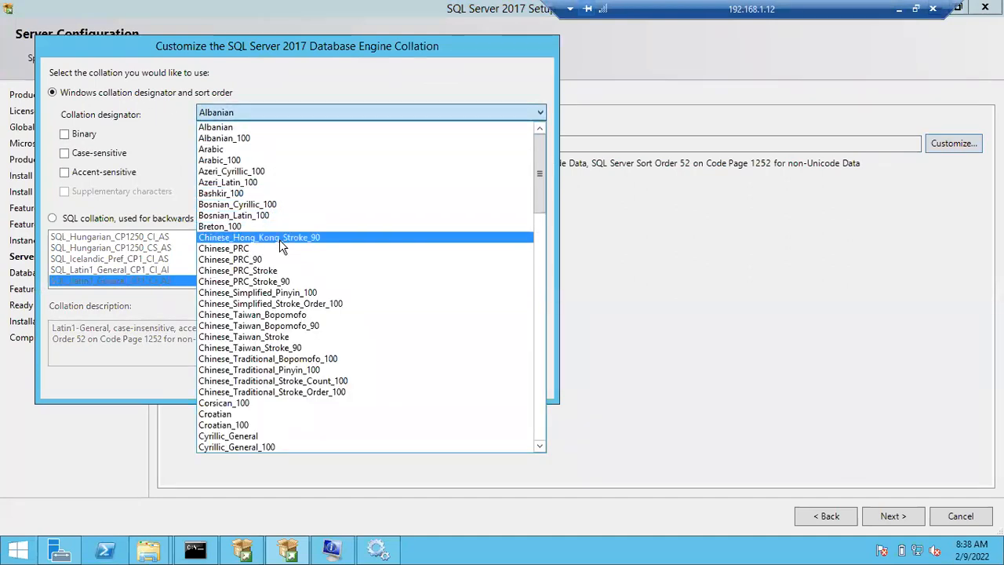
scroll(271, 359, "down", 3)
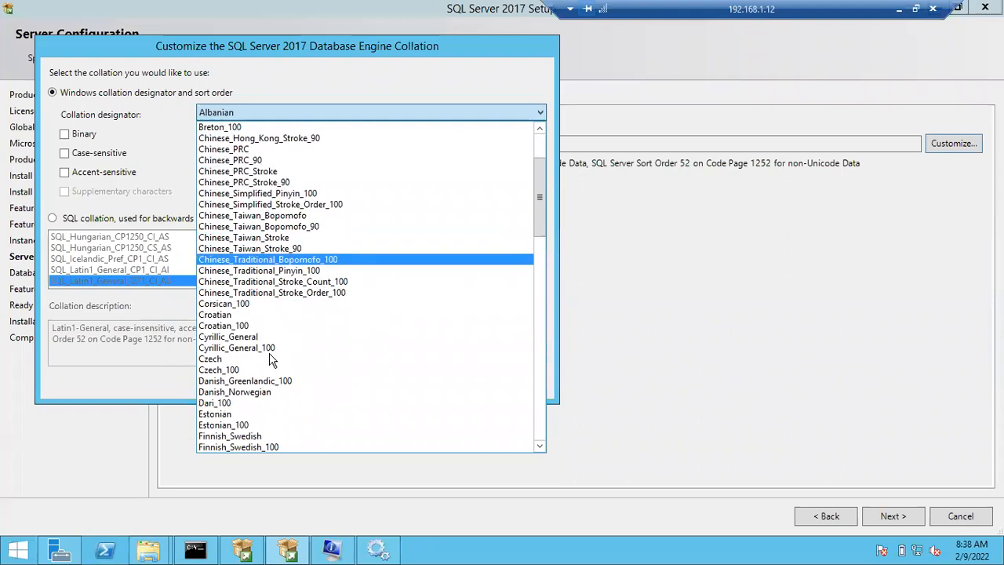
scroll(267, 399, "down", 3)
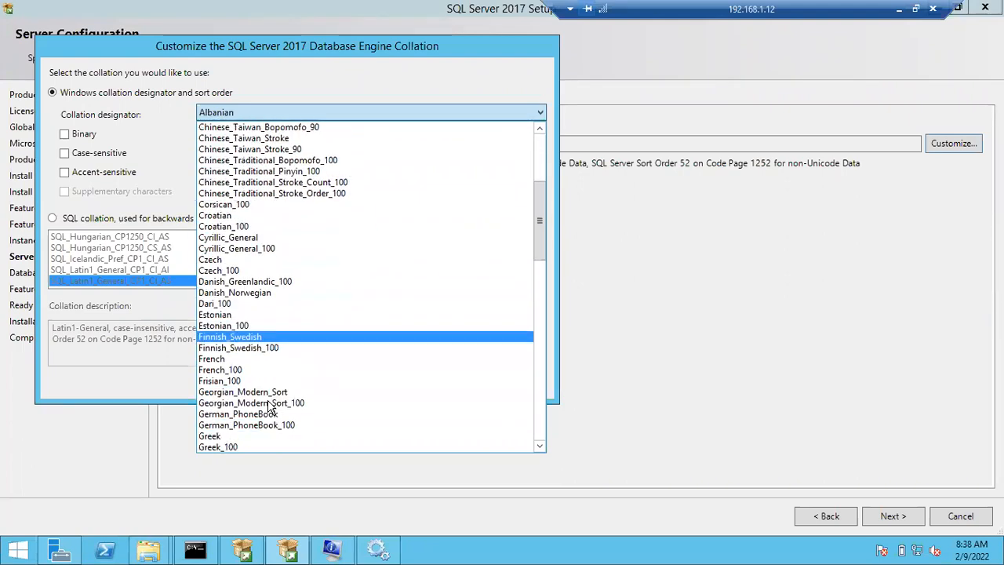
scroll(221, 371, "down", 2)
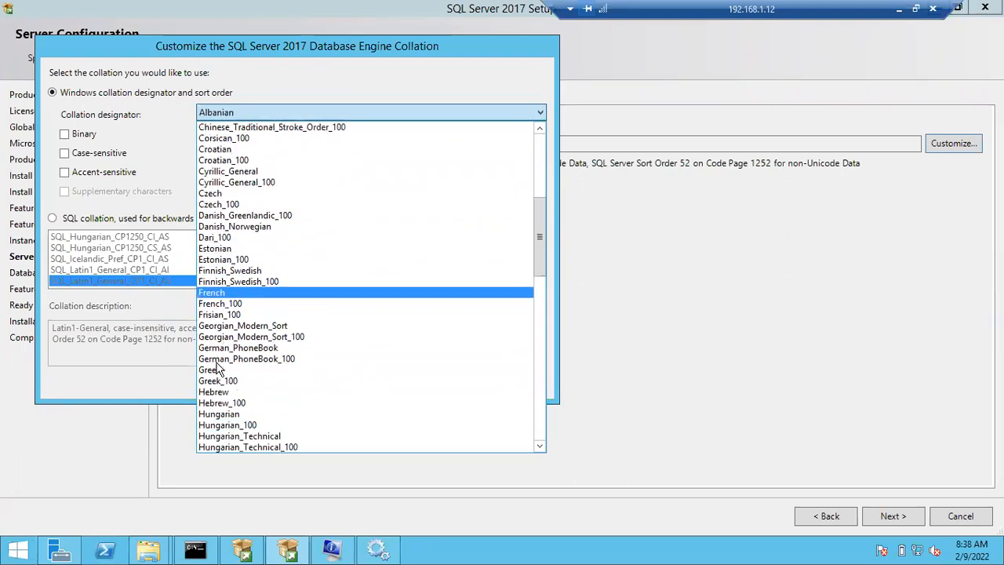
scroll(243, 384, "down", 4)
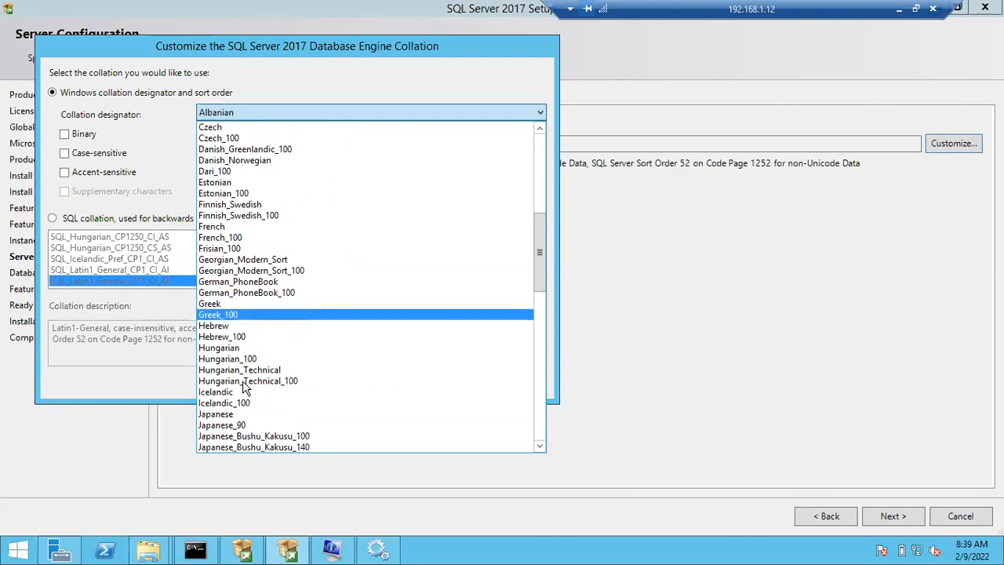
scroll(242, 386, "down", 8)
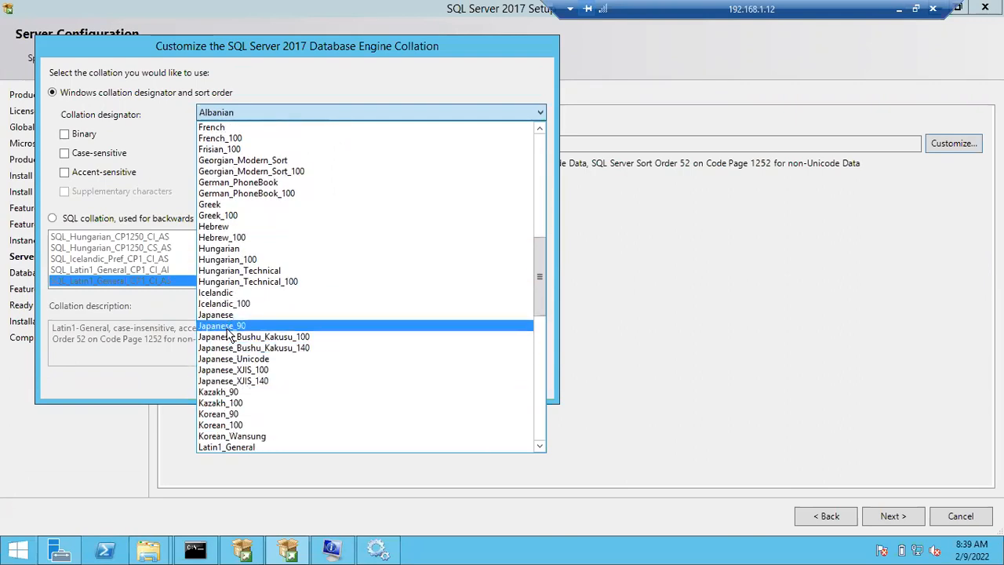
scroll(227, 333, "down", 3)
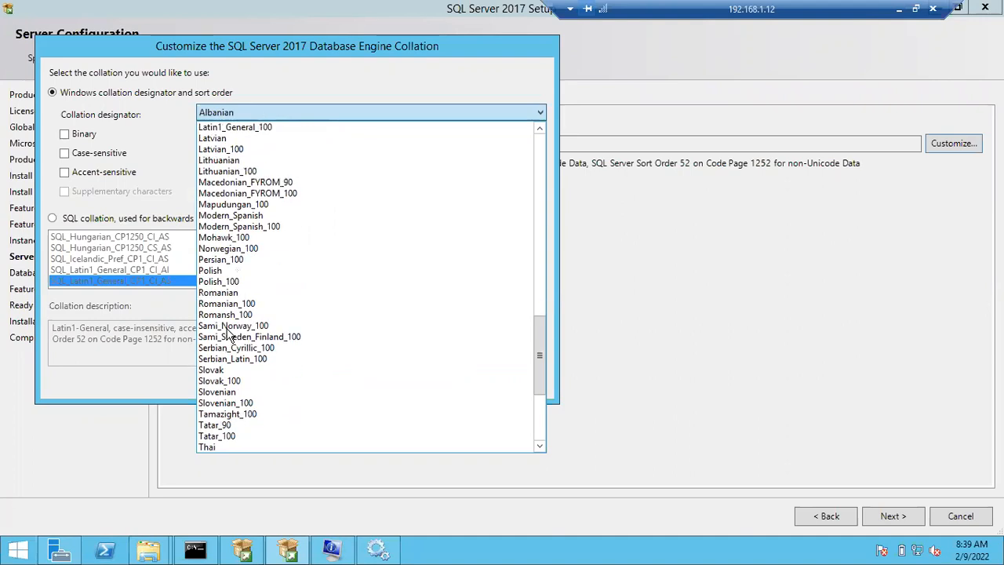
scroll(235, 337, "down", 3)
scroll(251, 354, "down", 3)
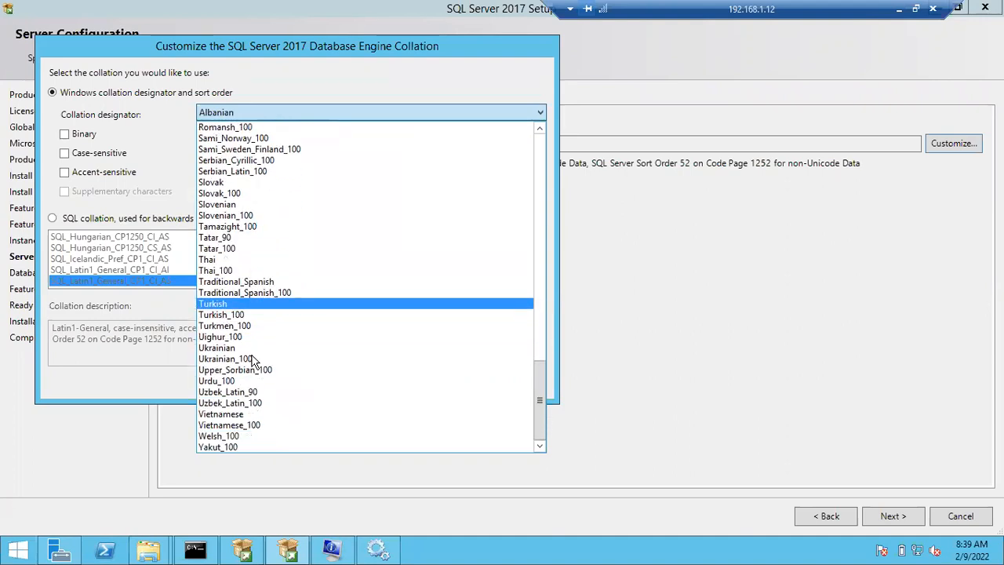
scroll(252, 361, "up", 10)
scroll(253, 361, "up", 6)
left_click(159, 134)
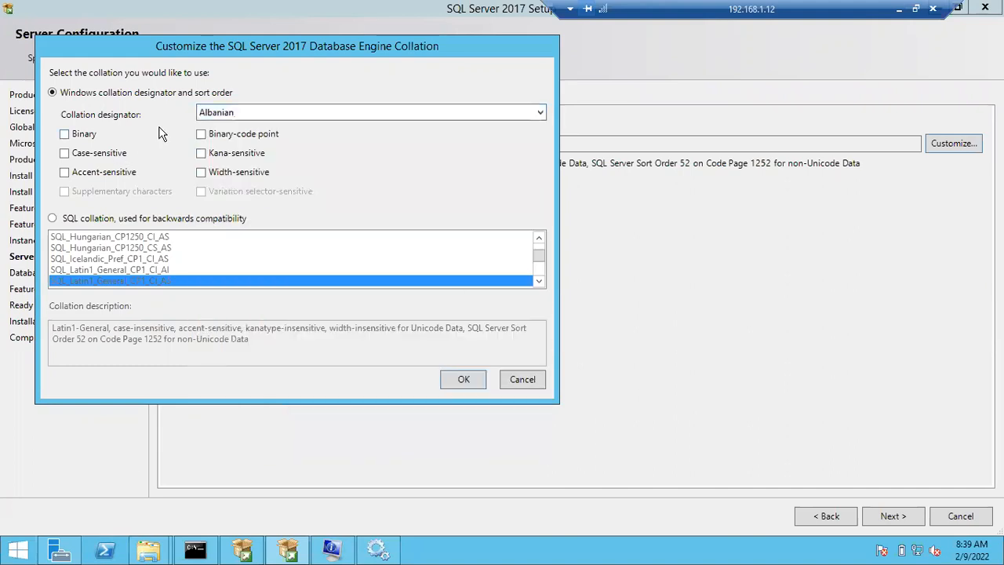
left_click(519, 379)
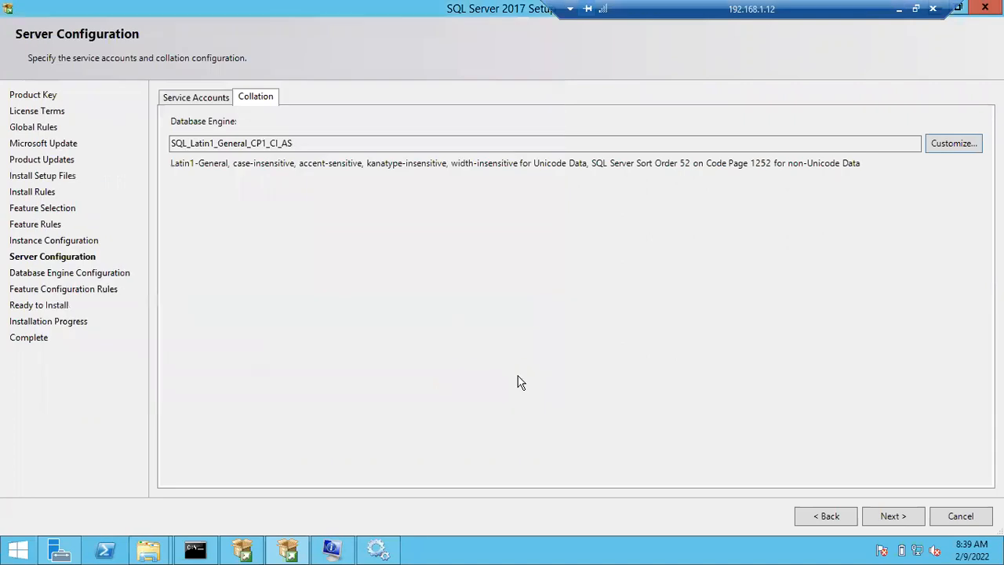
Accept the SQL_Latin1_General_CP1_CI_AS collation, proceed to Database Engine Configuration, and add the current user as a SQL Server administrator.
left_click_drag(303, 143, 153, 143)
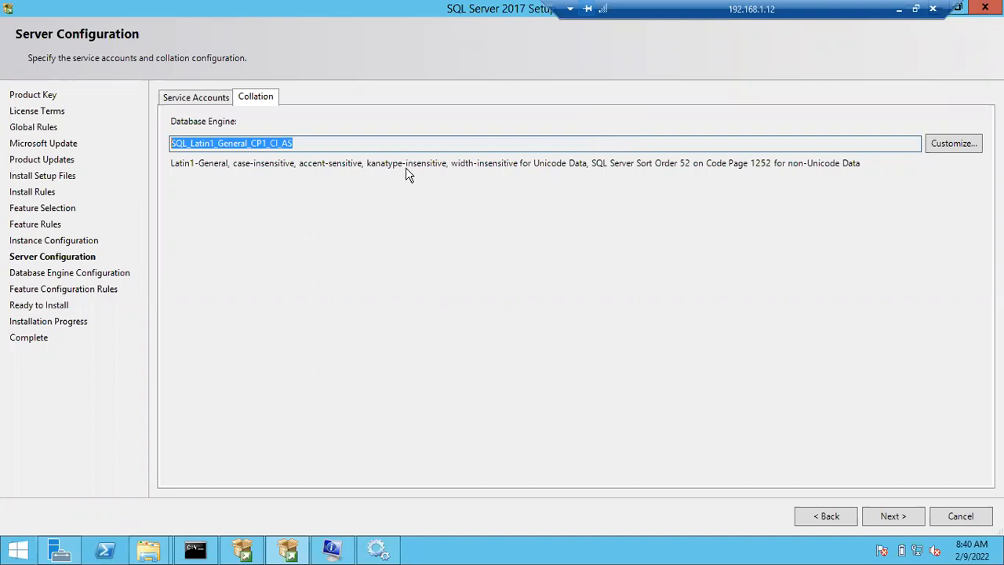
left_click(897, 516)
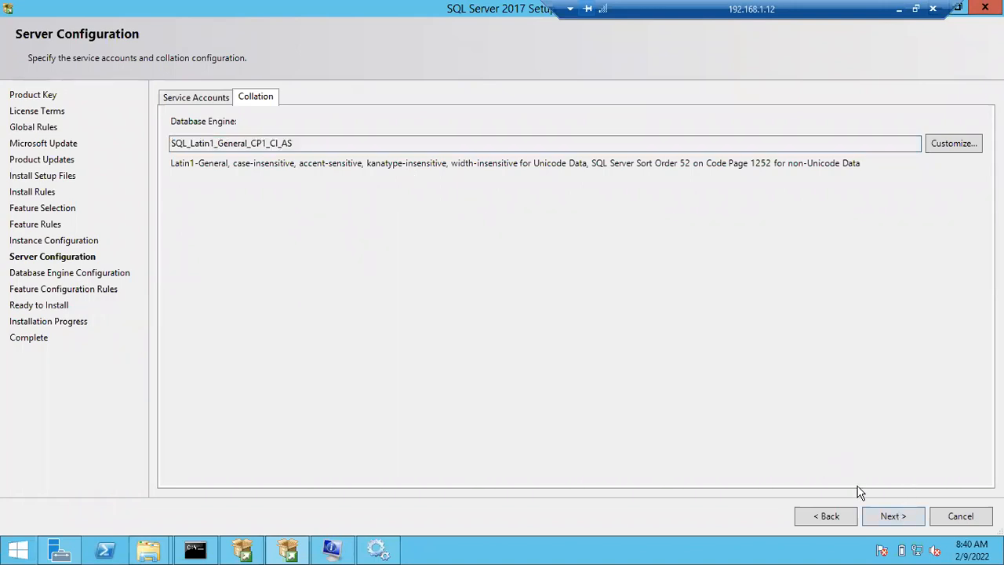
left_click(886, 511)
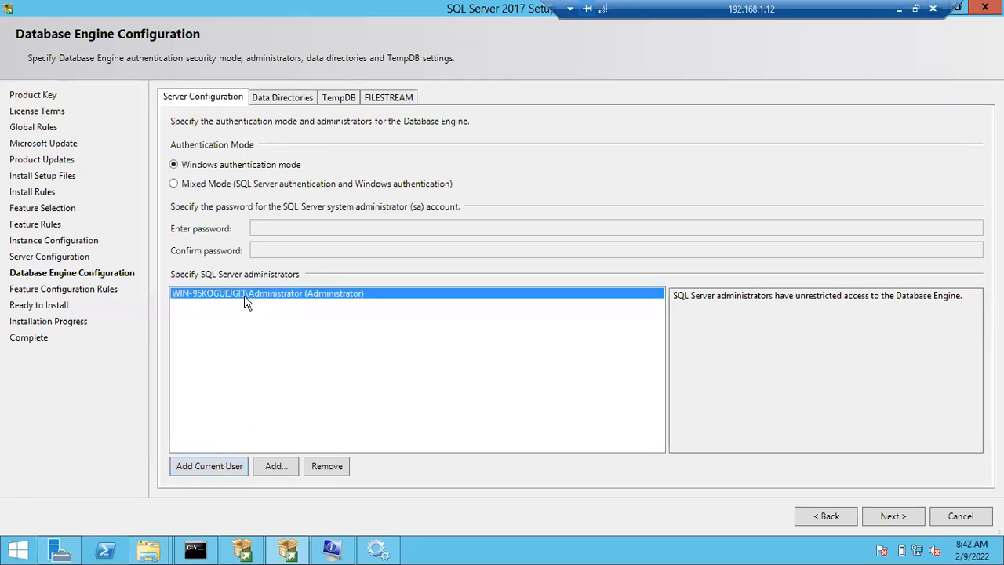
Check on the Start screen which account is signed in to the server, and return to the setup.
key("super")
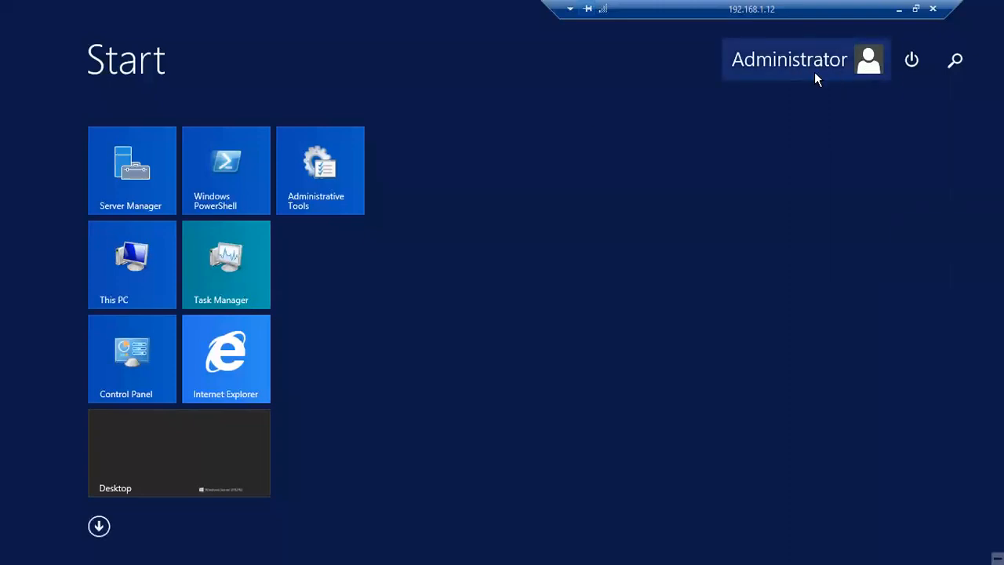
key("super")
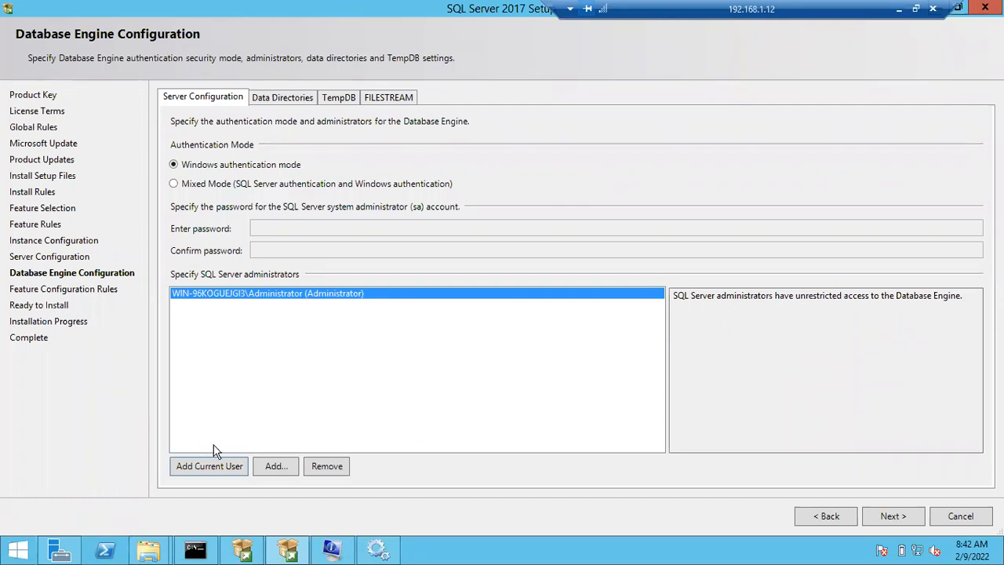
Try to add the group sqldbas to the SQL Server administrators.
left_click(270, 468)
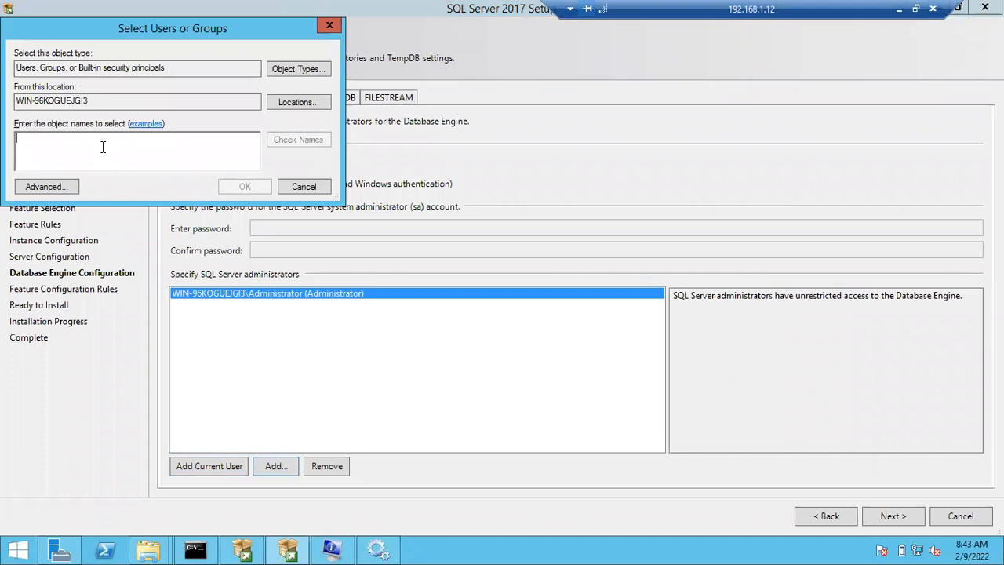
type("sq")
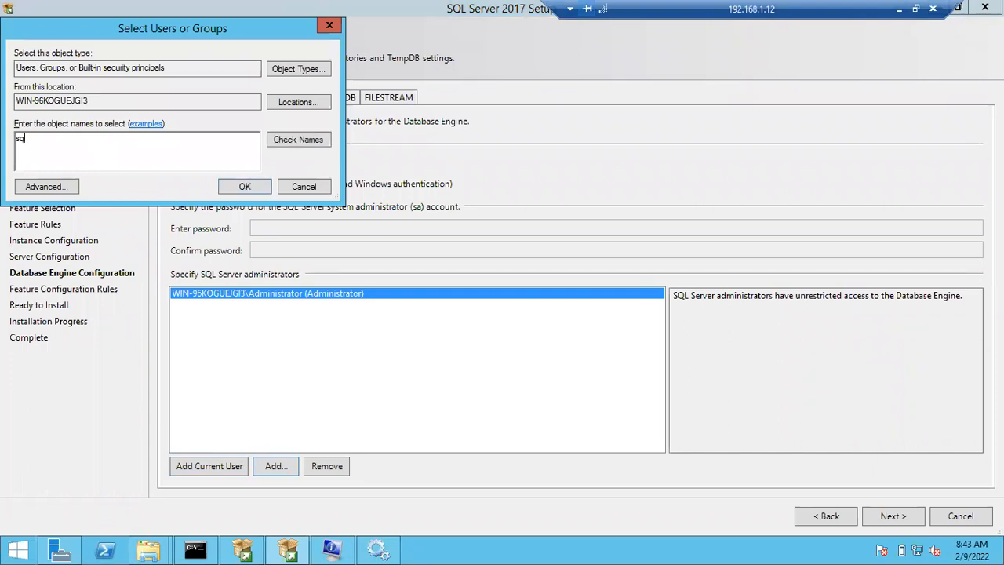
type("ldbas")
left_click_drag(48, 140, 7, 133)
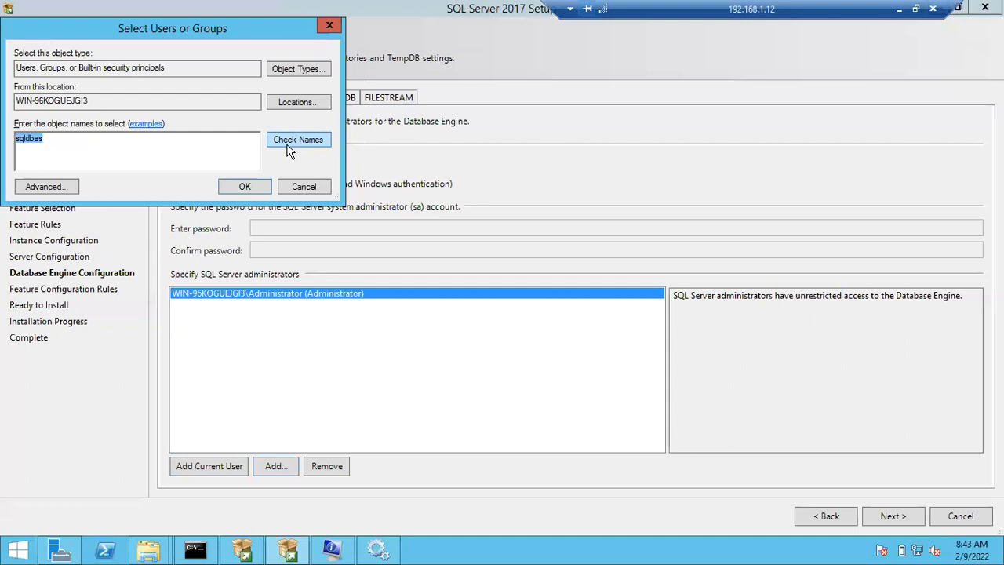
left_click(320, 190)
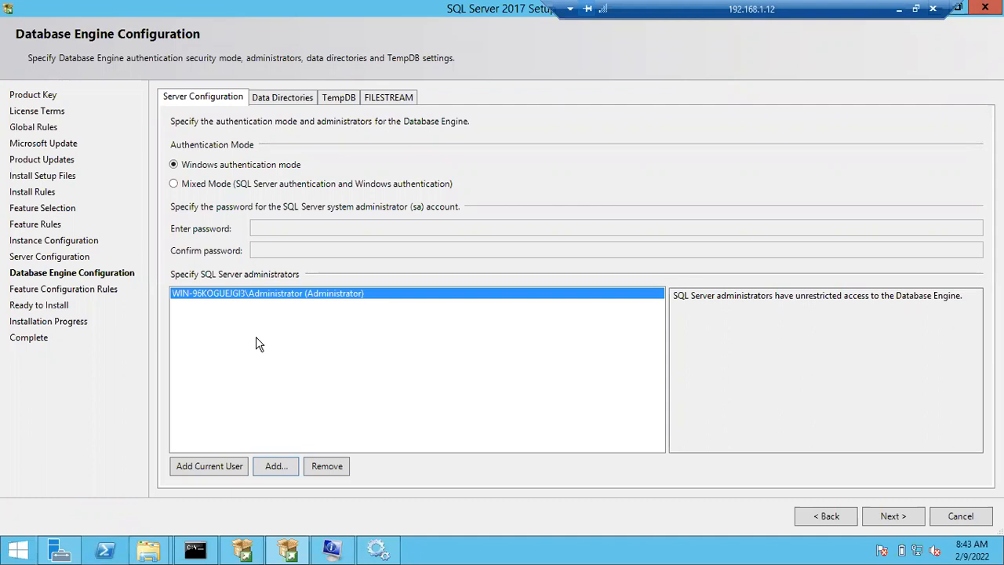
Try to add an individual's user account to the SQL Server administrators, checking the entered user name.
left_click(278, 468)
type("sr")
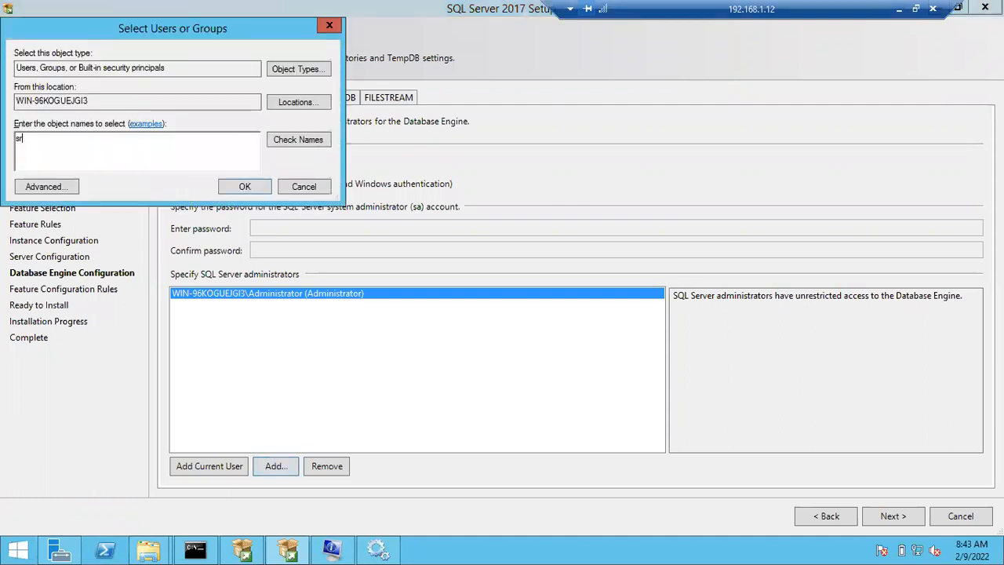
type("ikanth")
left_click(289, 139)
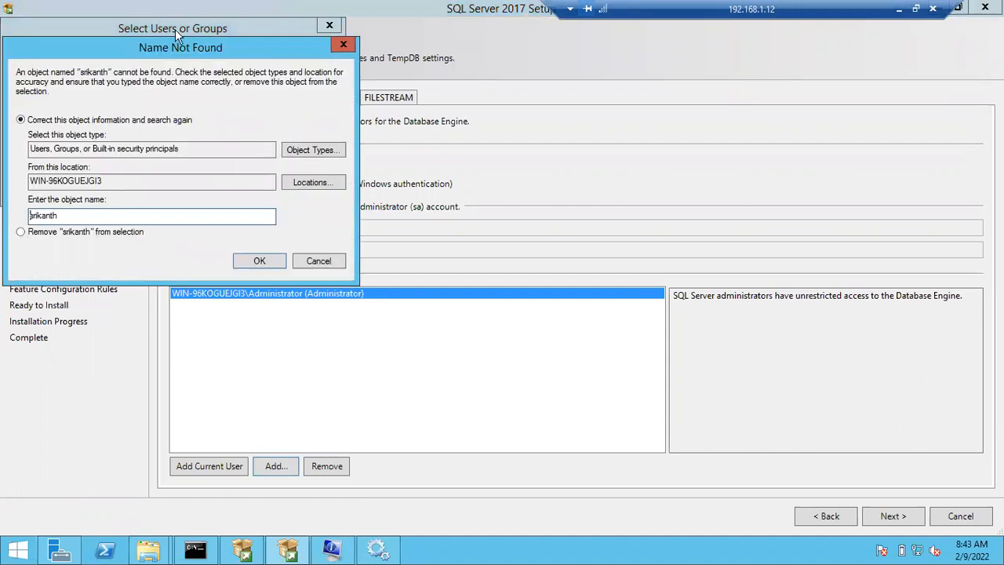
left_click(316, 256)
left_click(305, 187)
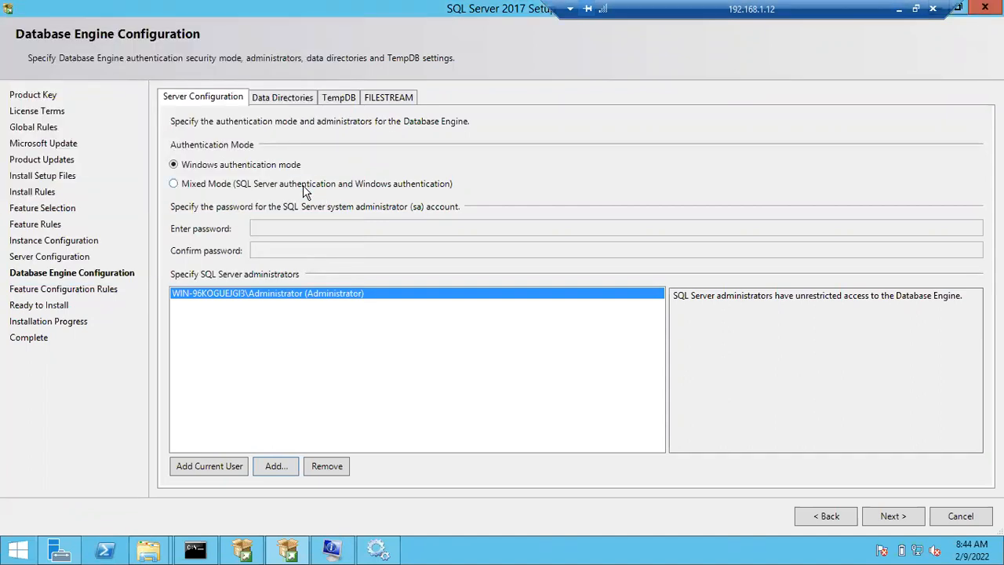
Try to add the object name appteaname to the SQL Server administrators, checking whether it exists.
left_click(278, 466)
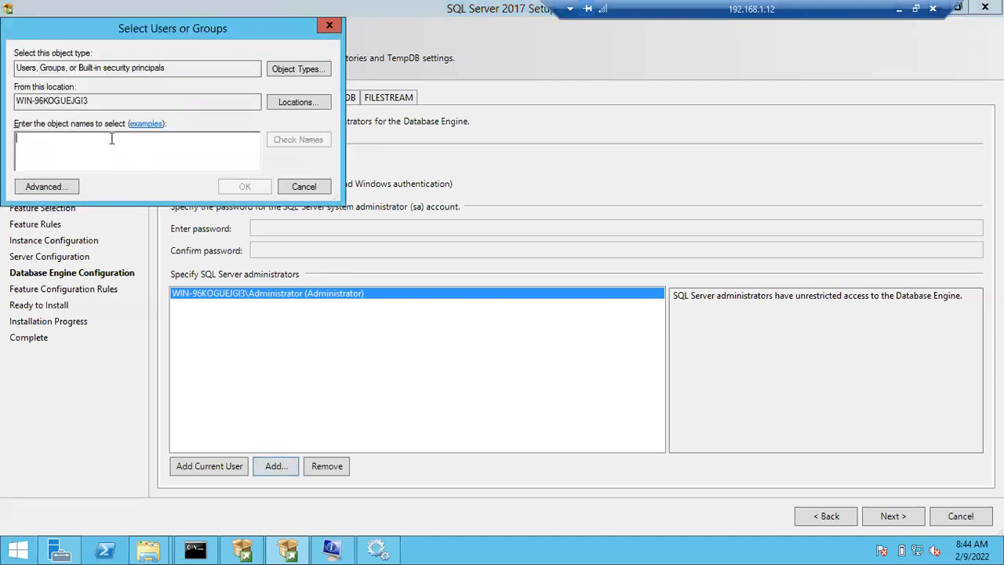
type("appte")
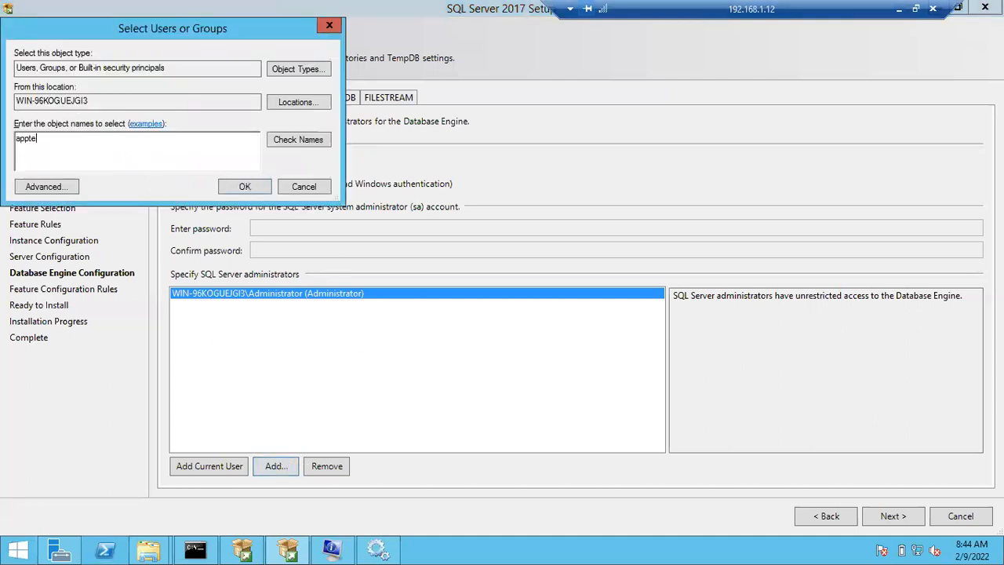
type("aname")
left_click(279, 139)
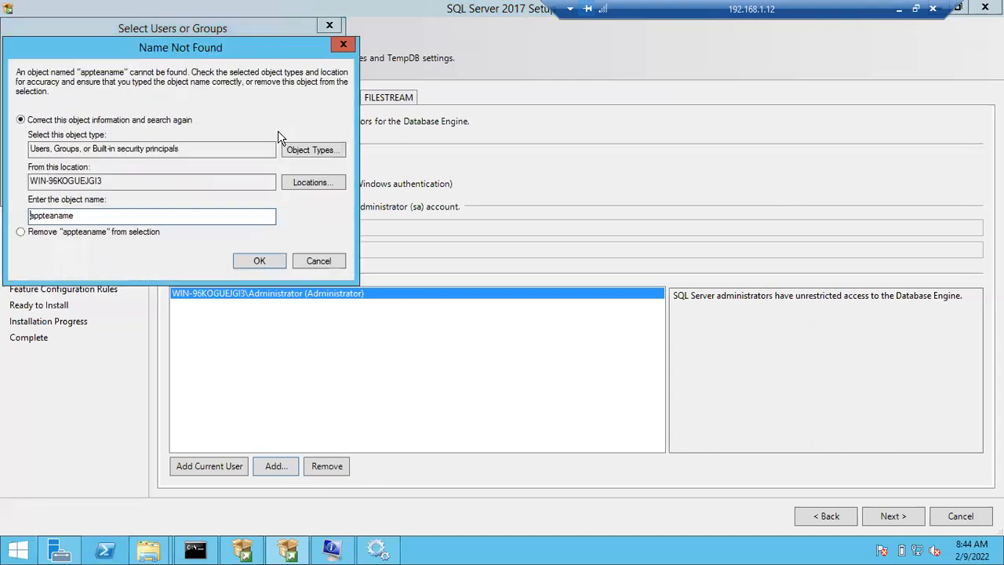
left_click(317, 261)
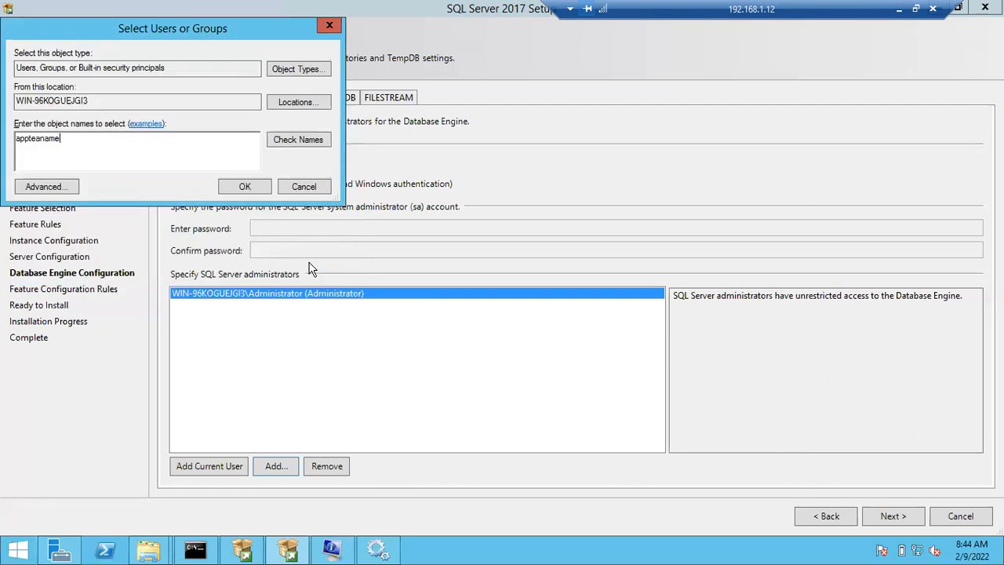
left_click(304, 188)
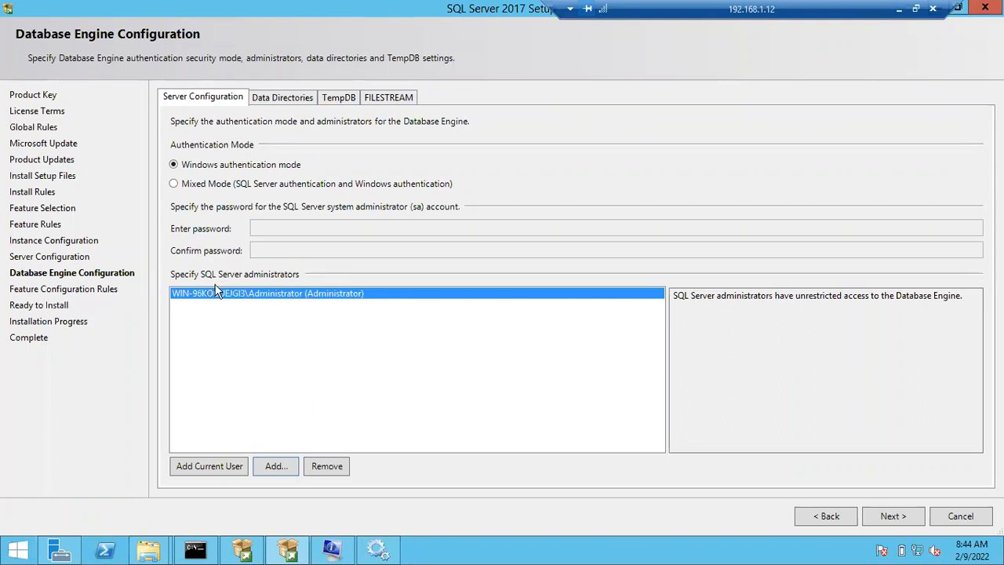
Show the Database Engine data directories, and switch from the remote session to the local Notepad notes.
left_click(272, 97)
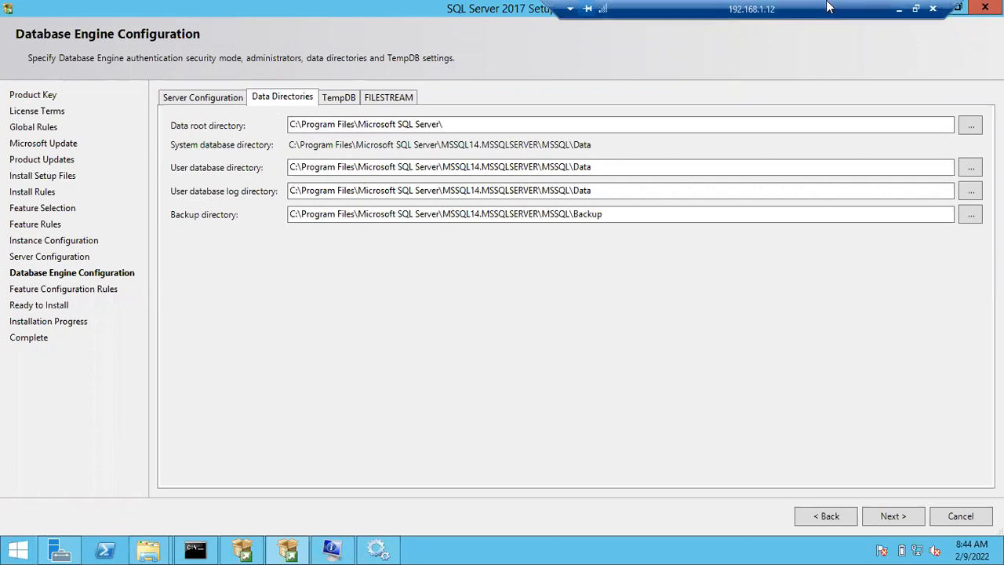
left_click(899, 8)
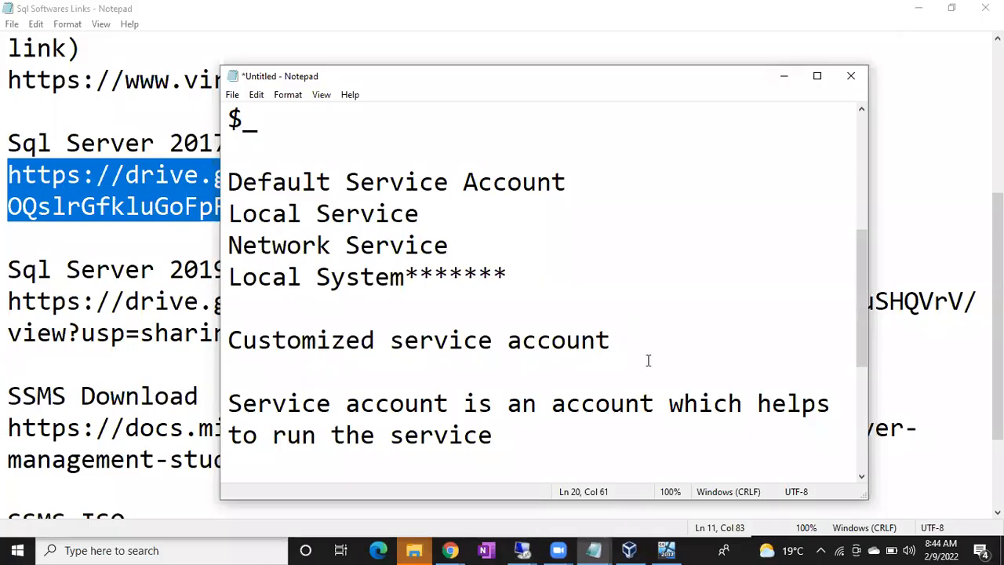
Maximize the untitled notes and add the lines "Data files" and "Log Files" below the service account definition.
key("Return")
key("Return")
key("Return")
key("Return")
key("Return")
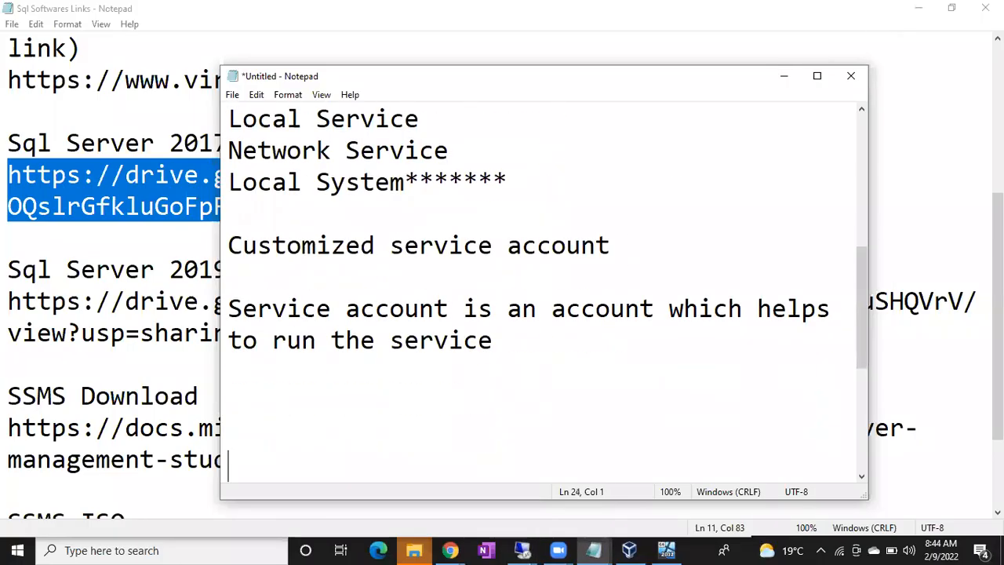
key("Up")
key("Up")
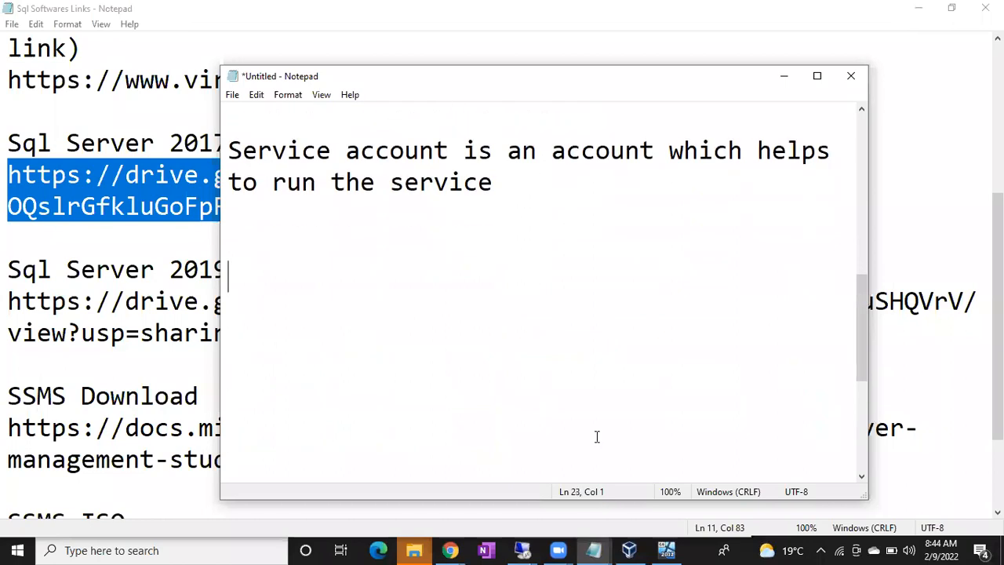
left_click(814, 81)
type("Daa")
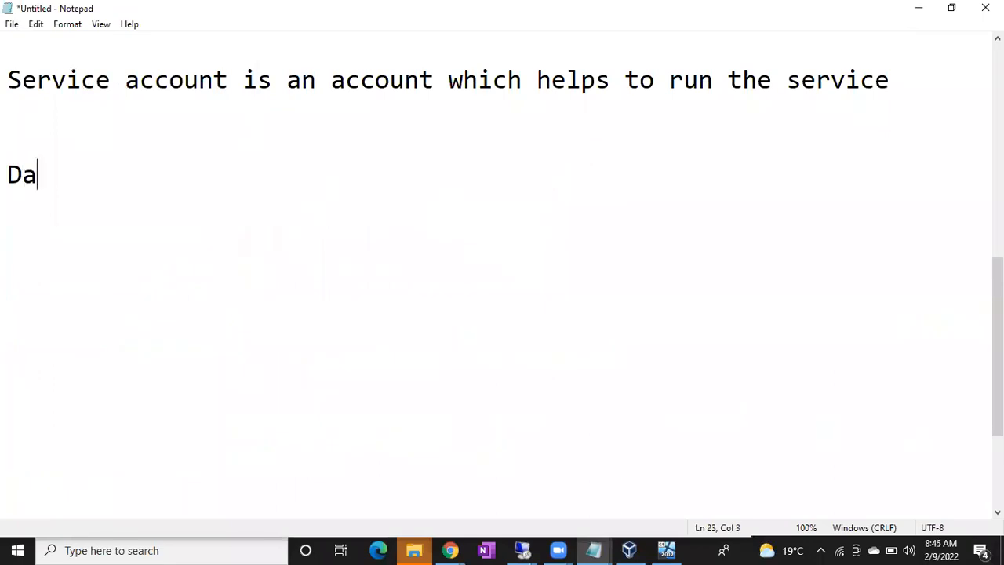
key("BackSpace")
type("ta fiel")
key("BackSpace")
key("BackSpace")
type("les")
key("Return")
type("Log Files")
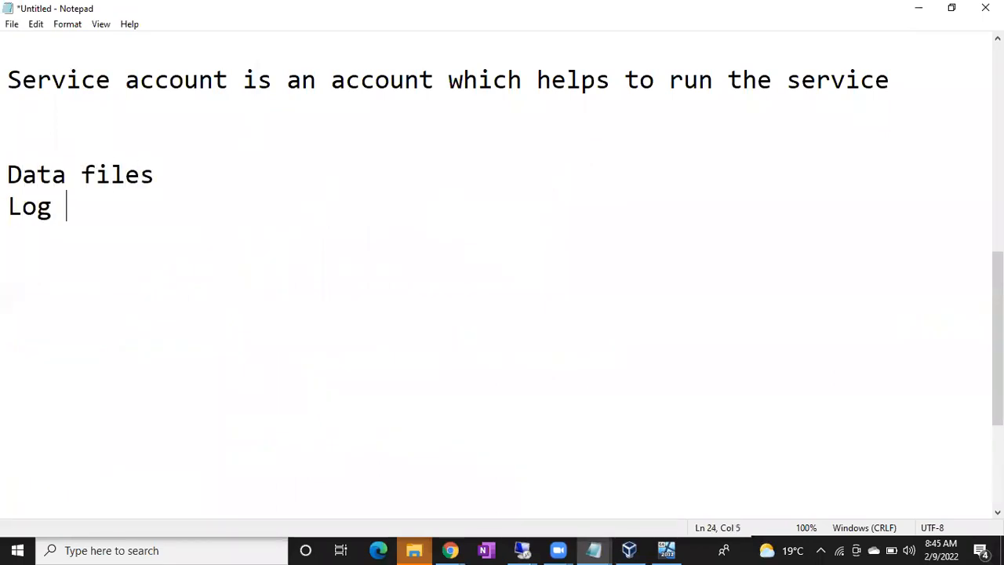
Add the lines "TempDB Files" and "Backup files" below the data and log file lines, and highlight the whole list.
key("Return")
type("TempDB Files")
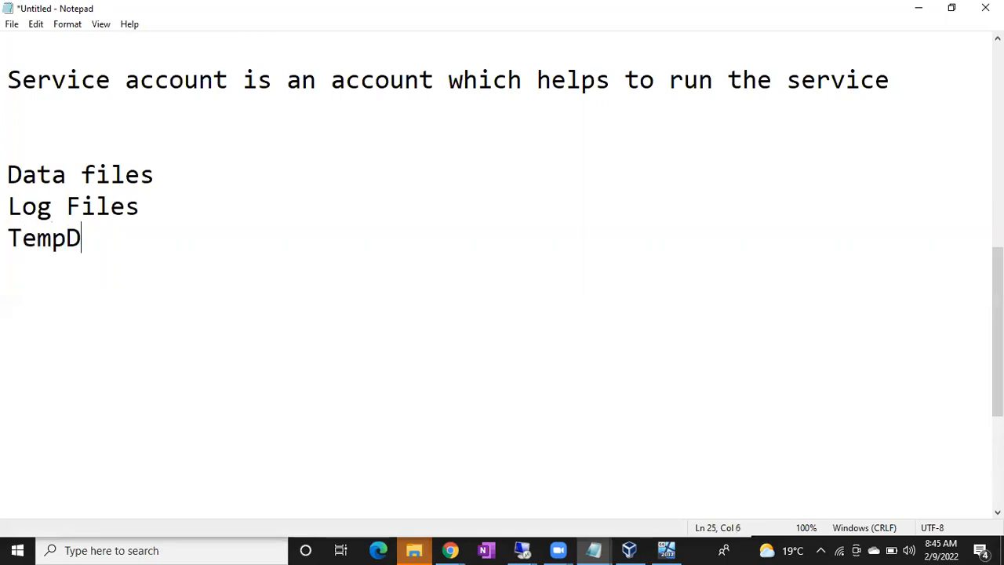
key("Return")
type("Backup files")
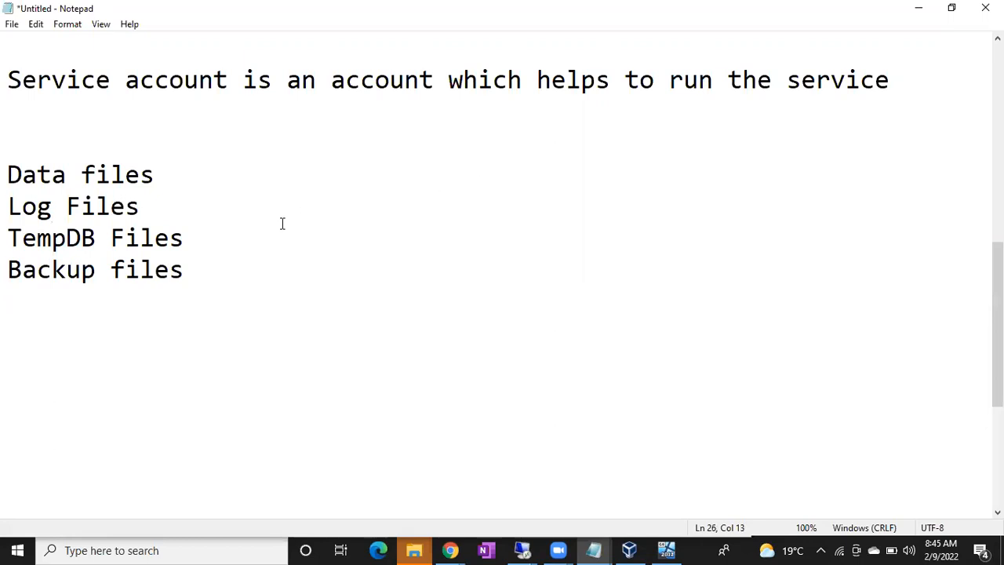
left_click_drag(190, 276, 6, 182)
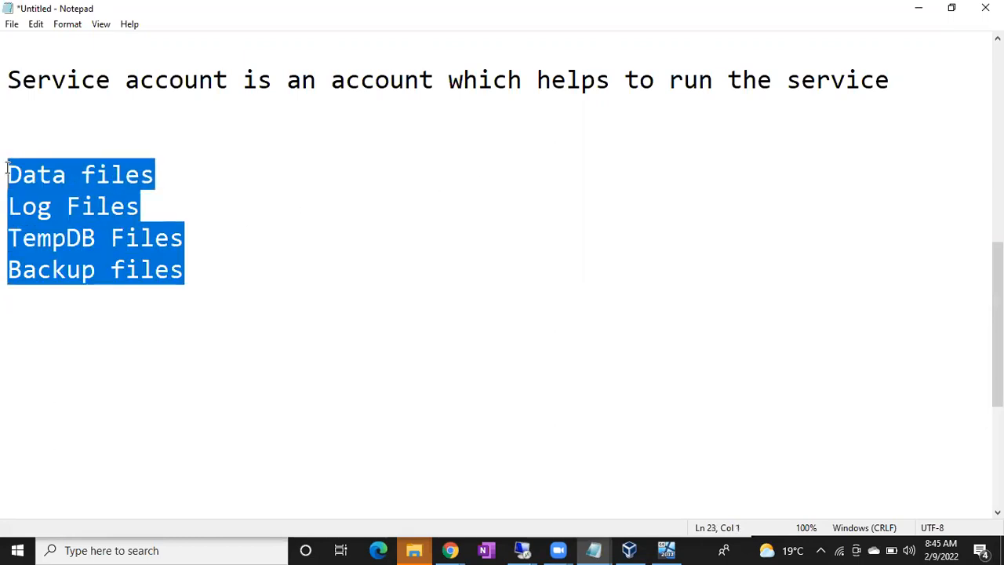
Note "C:\" above the file list and assign drive E to data files, F to log files, T to TempDB files and X to backup files.
left_click(11, 142)
type("C:\\")
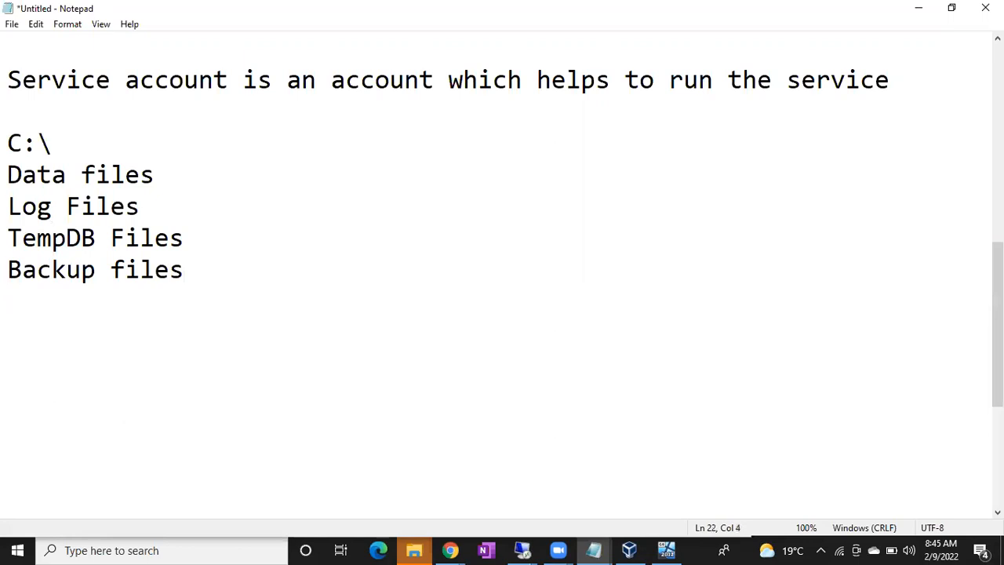
left_click(156, 173)
type(": E")
left_click(143, 204)
type(": F")
left_click(195, 239)
type(":T")
left_click(192, 267)
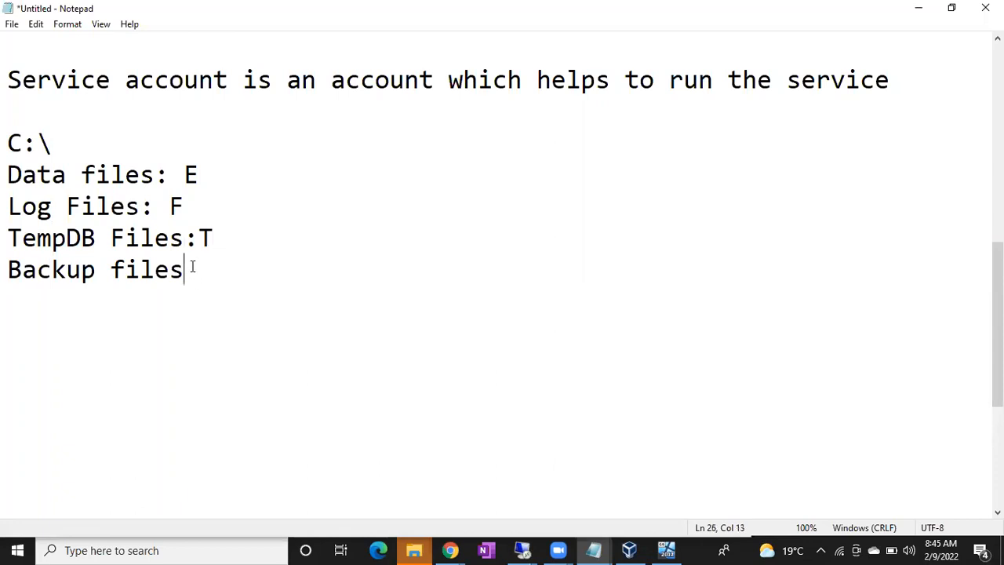
type(":X")
left_click_drag(233, 275, 6, 175)
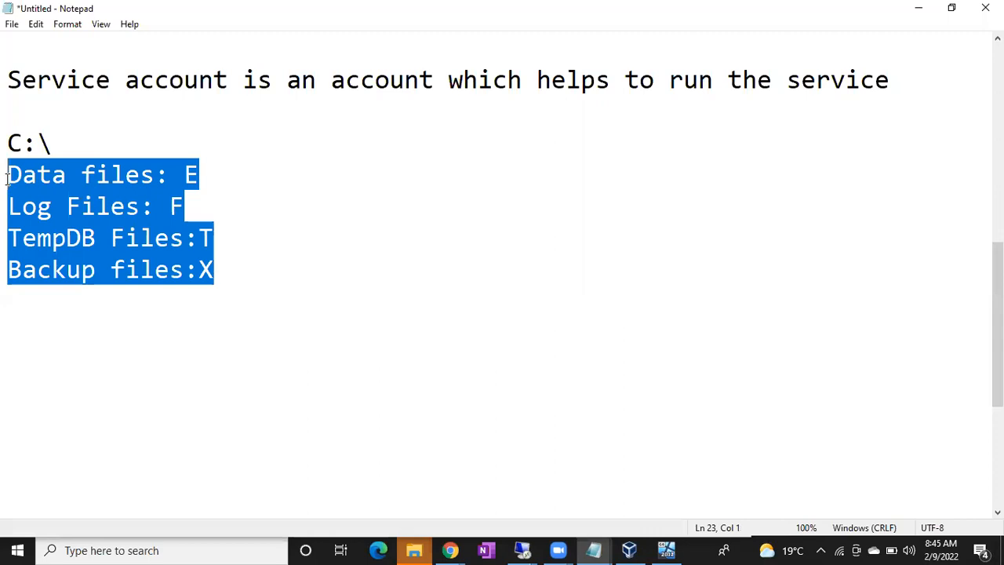
Switch to the 192.168.1.12 remote session, check the available drives in This PC, and return to the SQL Server setup.
left_click(524, 549)
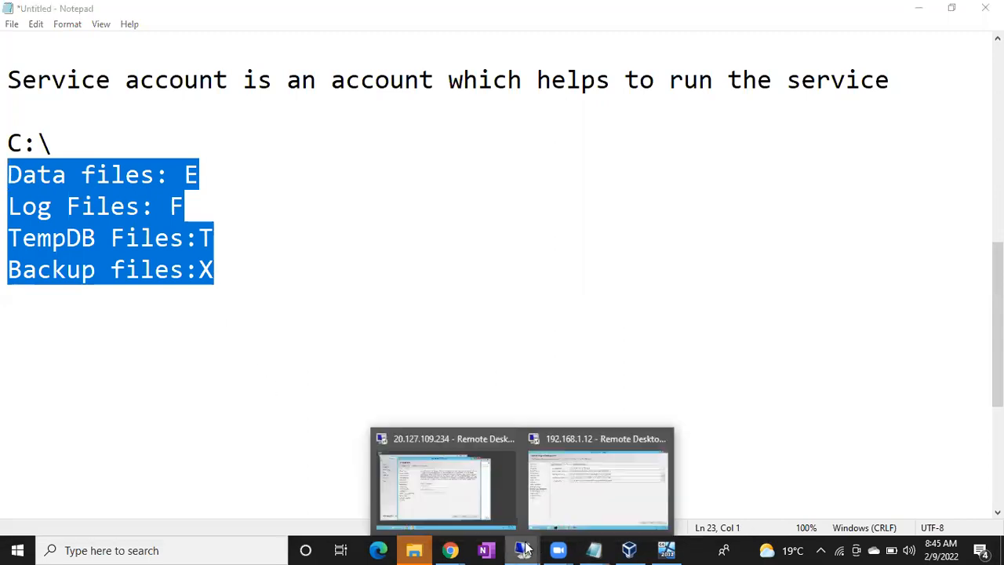
left_click(578, 495)
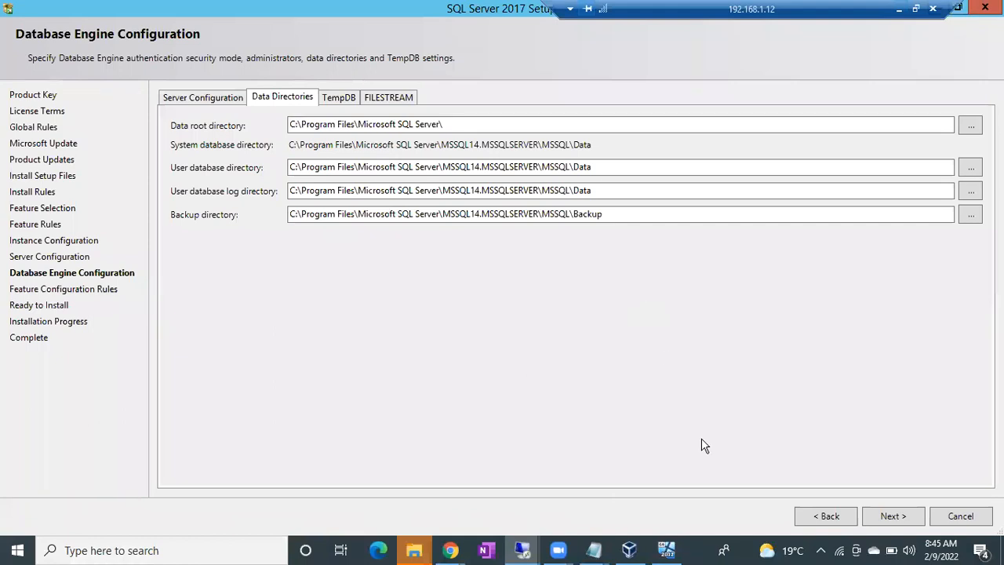
left_click(680, 484)
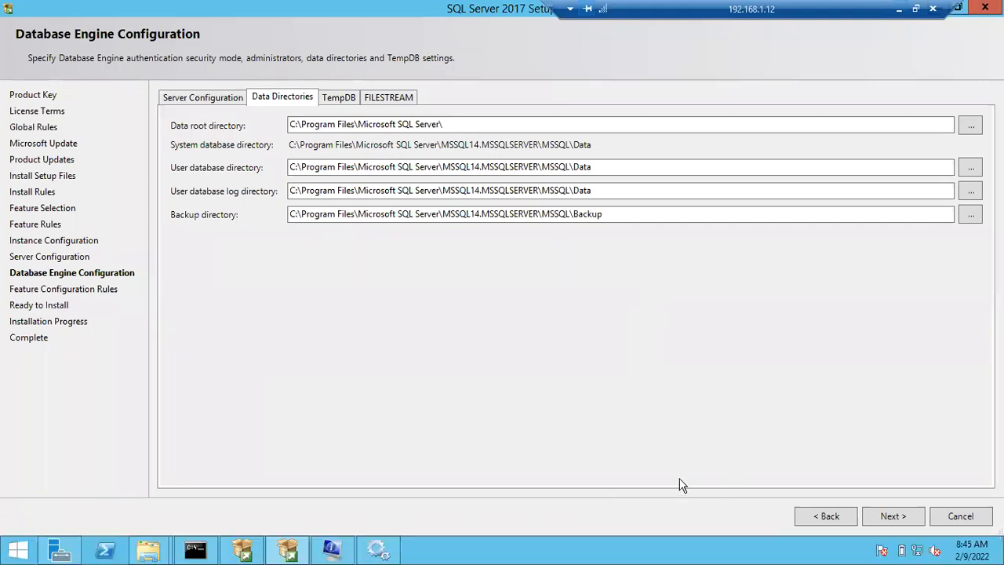
mouse_move(149, 549)
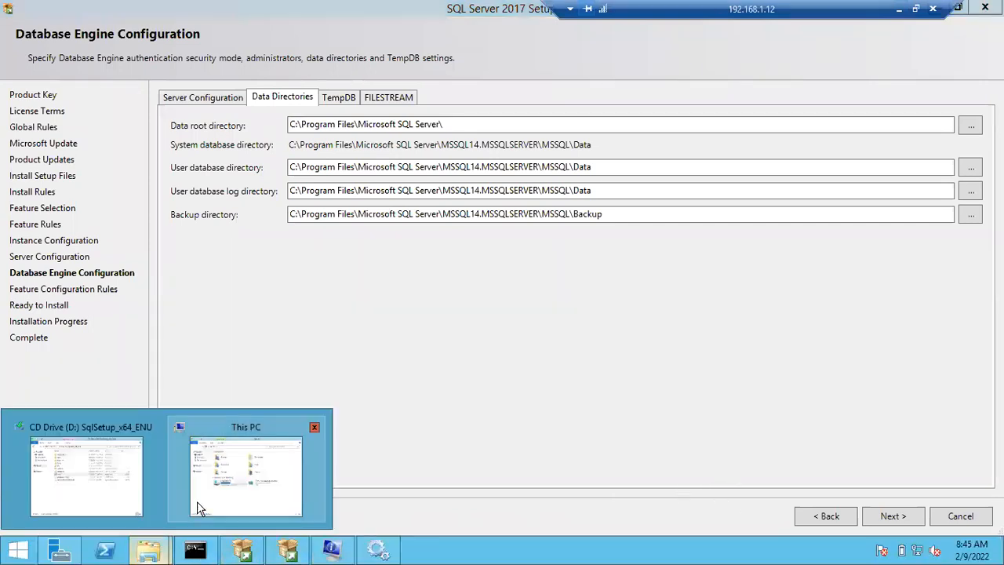
left_click(197, 508)
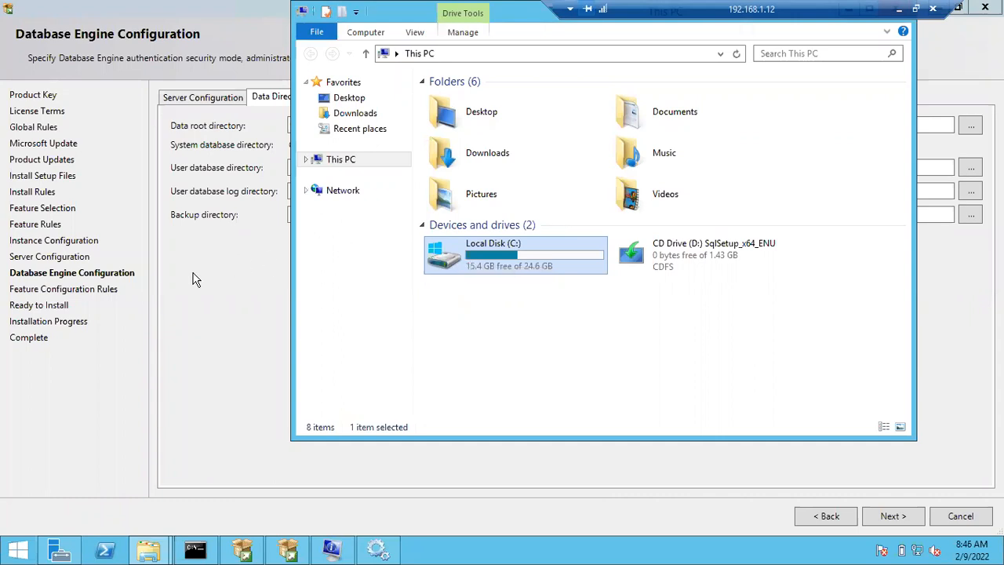
left_click(193, 278)
Change the drive letters to E for the user database directory, F for the user database log directory and X for the backup directory.
left_click(292, 167)
key("BackSpace")
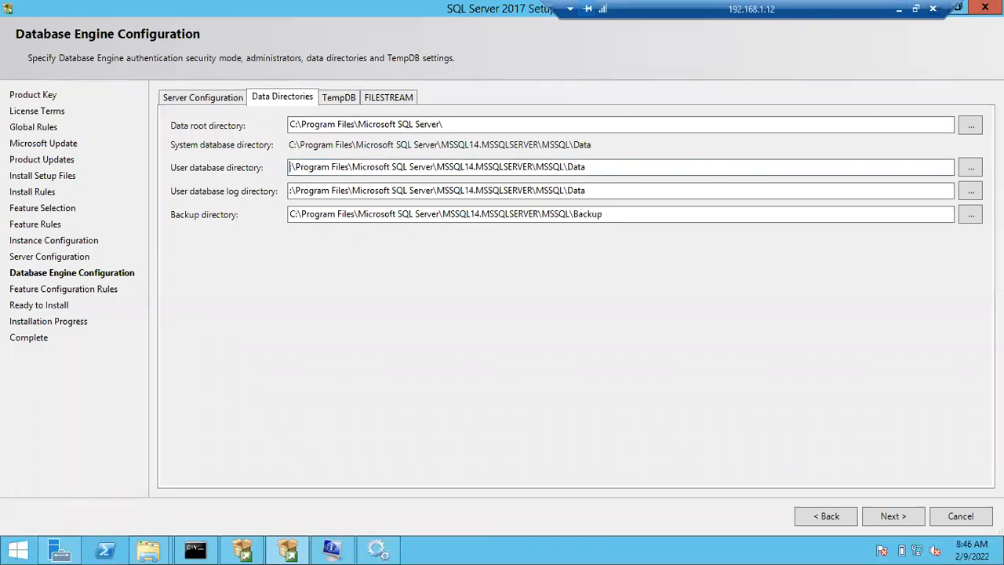
type("E")
left_click(293, 193)
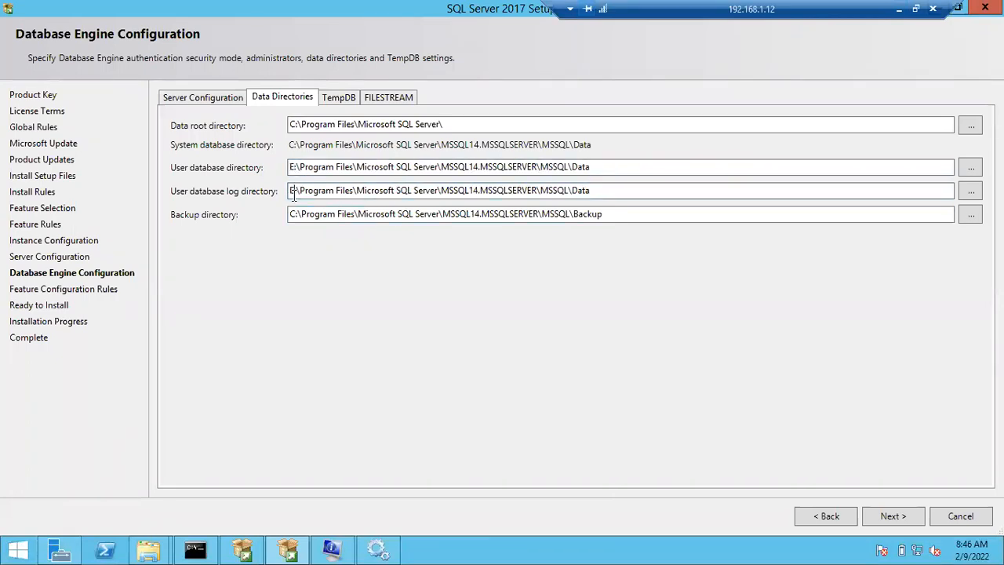
key("BackSpace")
type("F")
left_click(300, 211)
key("BackSpace")
type("X")
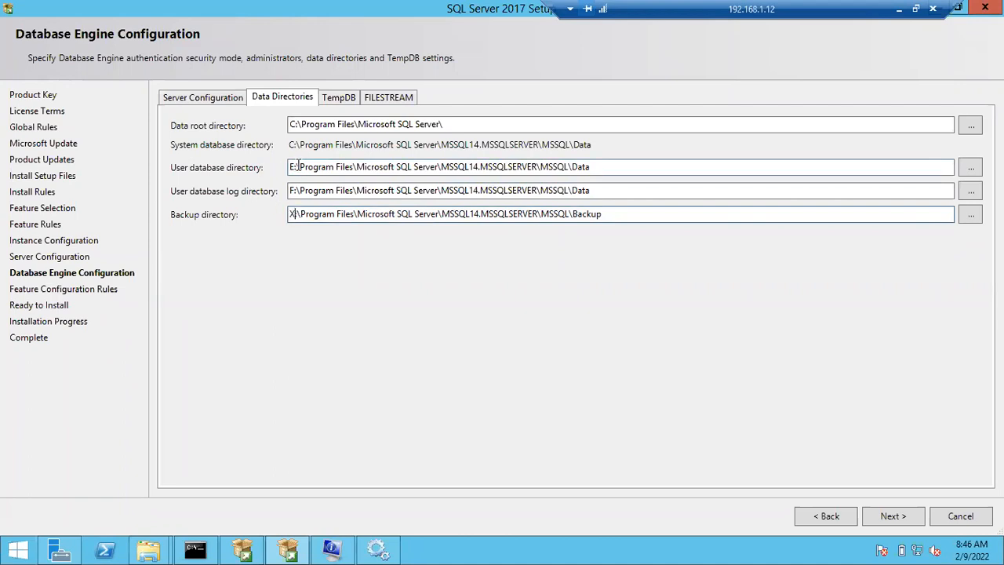
left_click_drag(298, 166, 489, 179)
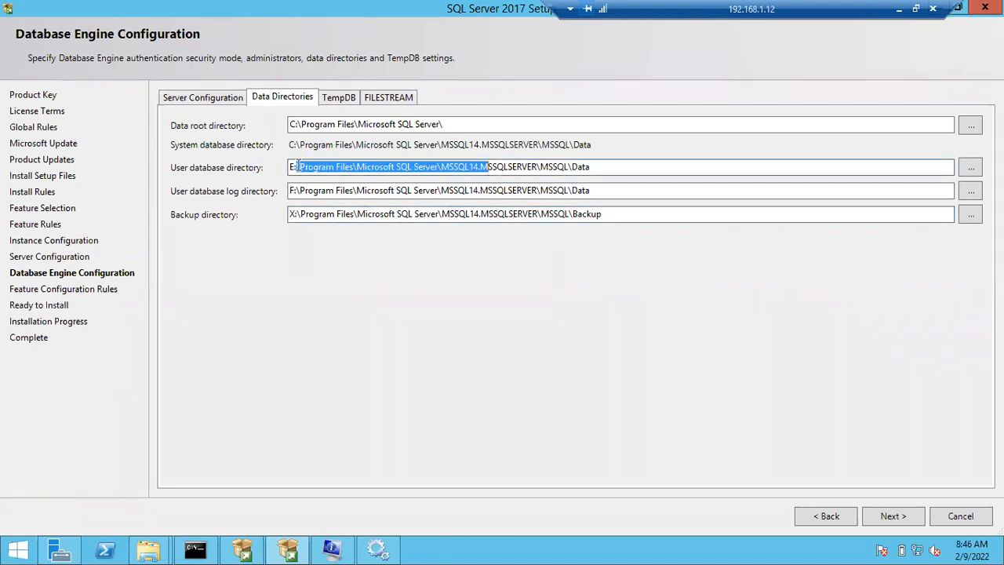
Set the drive letter of the user database, user database log and backup directories back to C.
left_click_drag(295, 166, 272, 172)
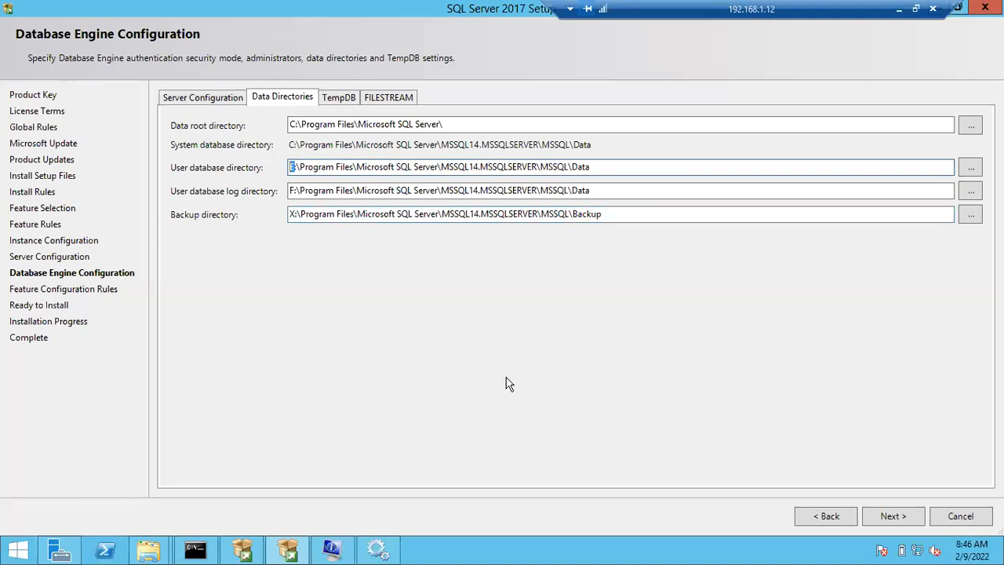
type("C")
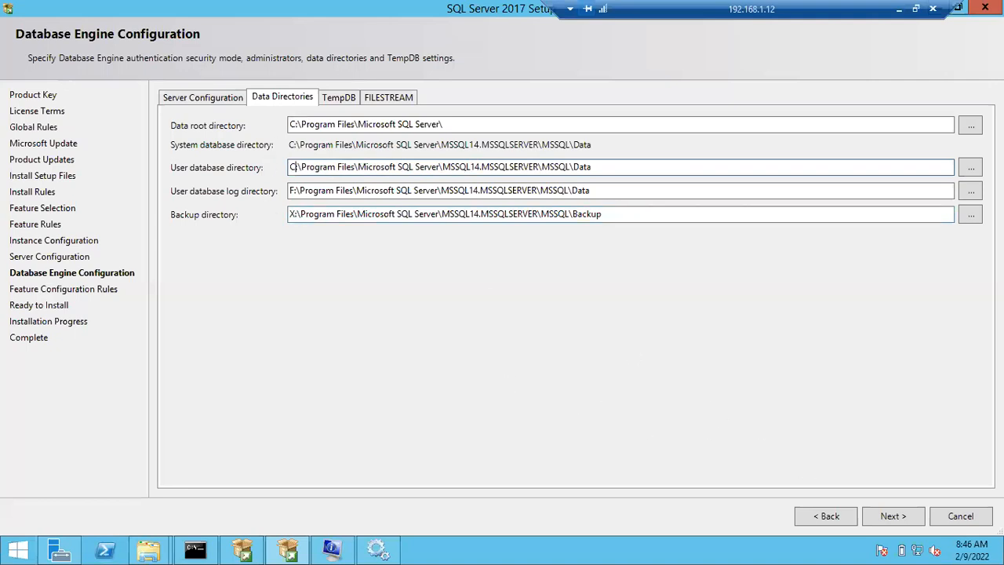
left_click(293, 189)
key("BackSpace")
type("C")
left_click(296, 212)
key("BackSpace")
type("C")
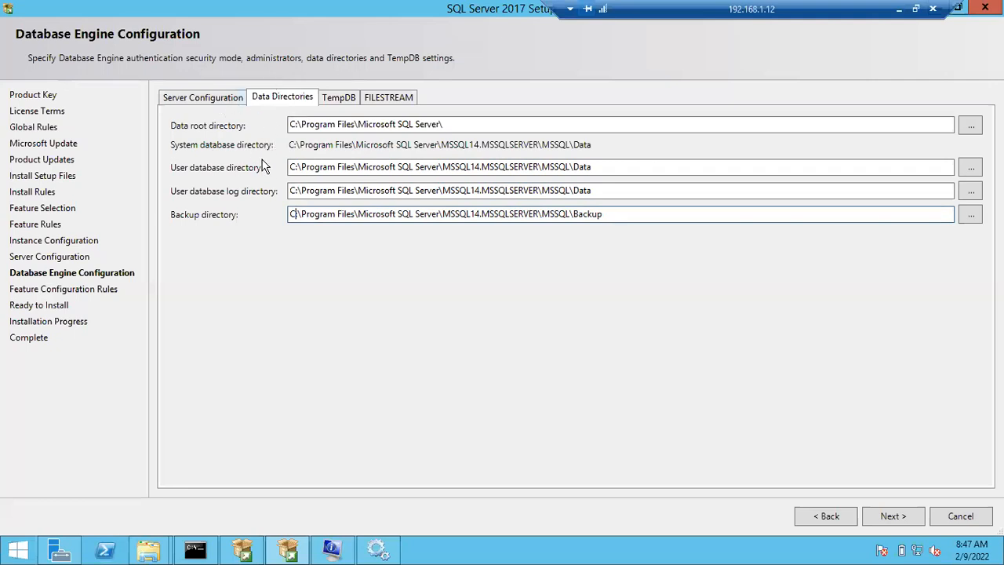
Review the TempDB, FILESTREAM and server configuration settings of the Database Engine, and continue to the Ready to Install page.
left_click(339, 98)
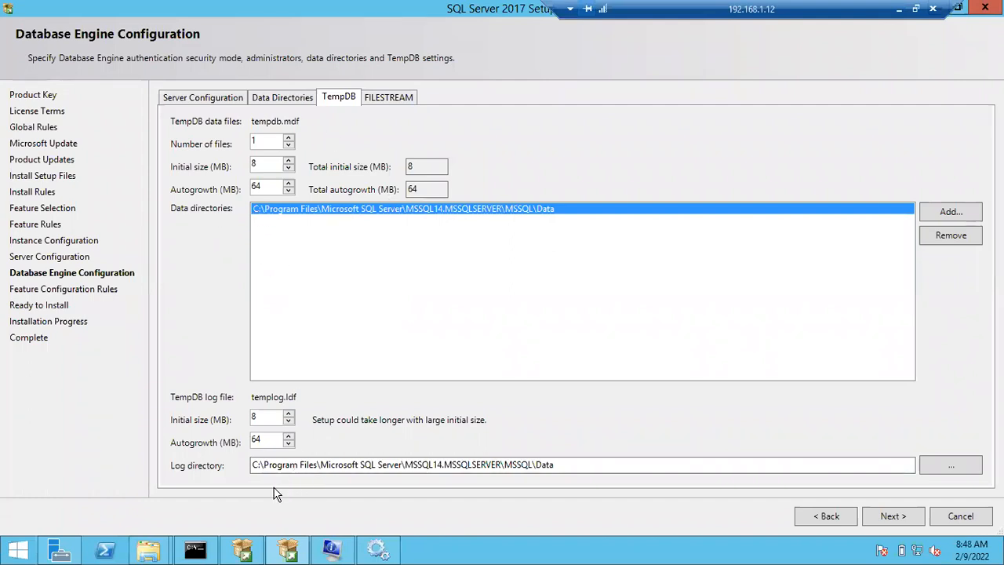
double_click(265, 463)
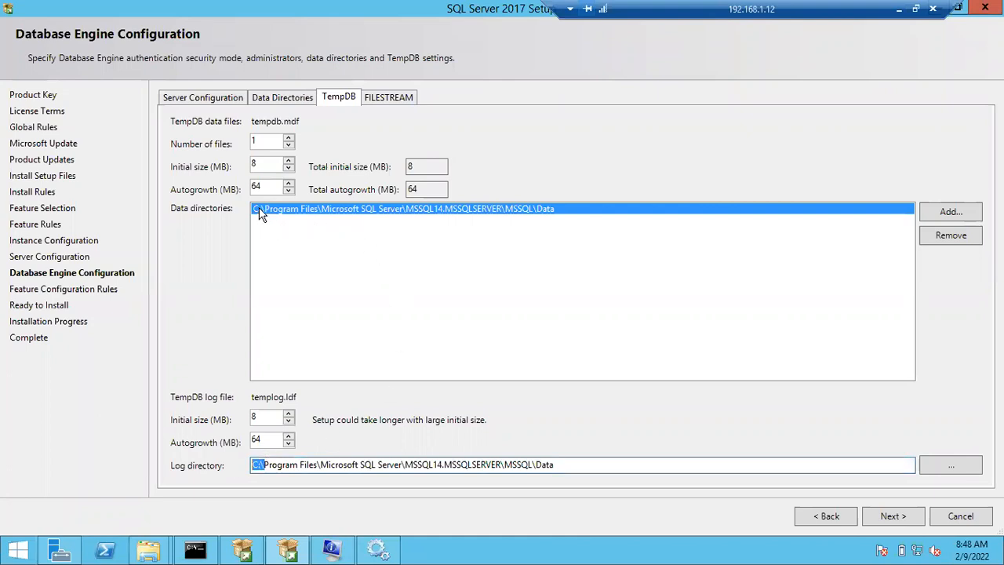
left_click(398, 97)
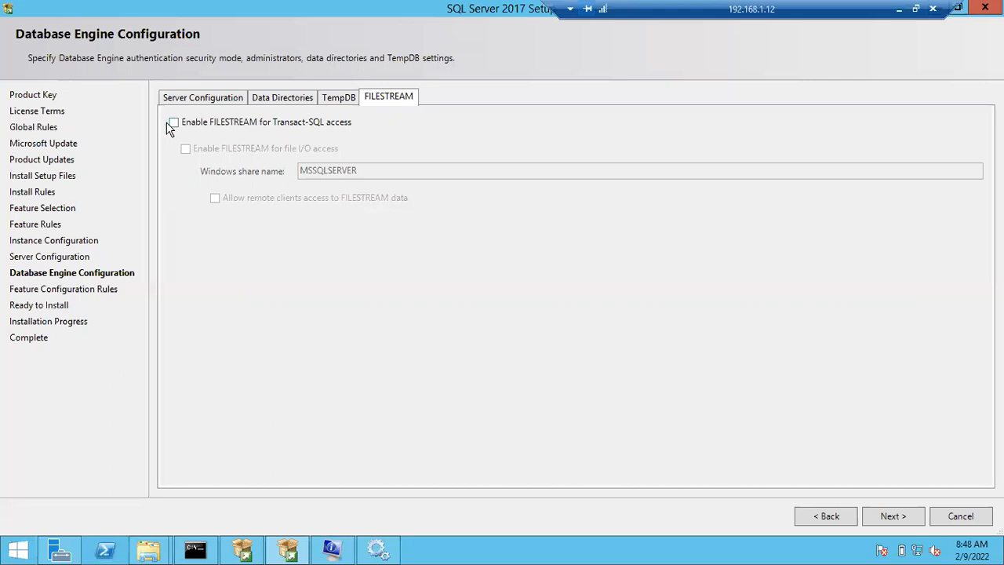
left_click(174, 100)
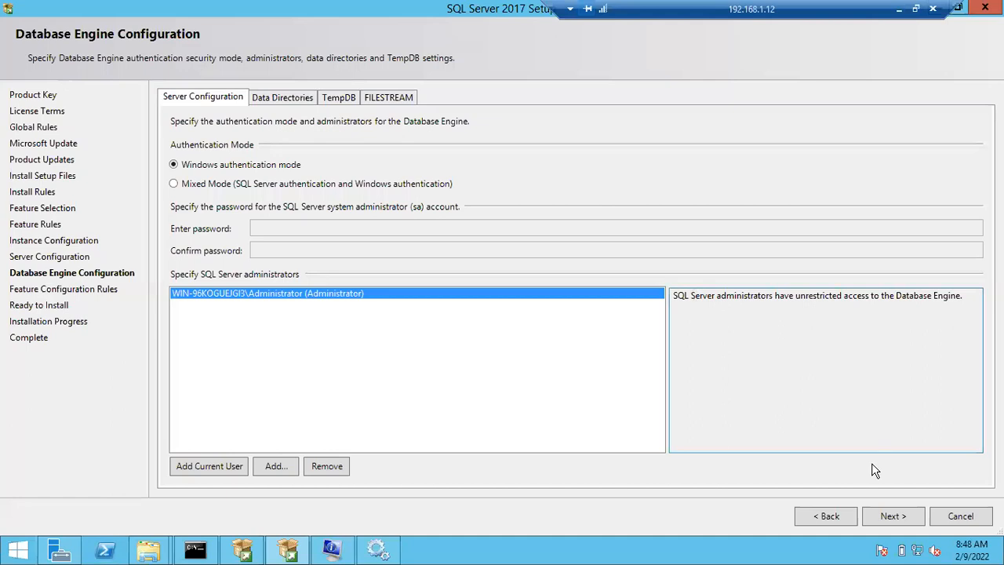
left_click(894, 517)
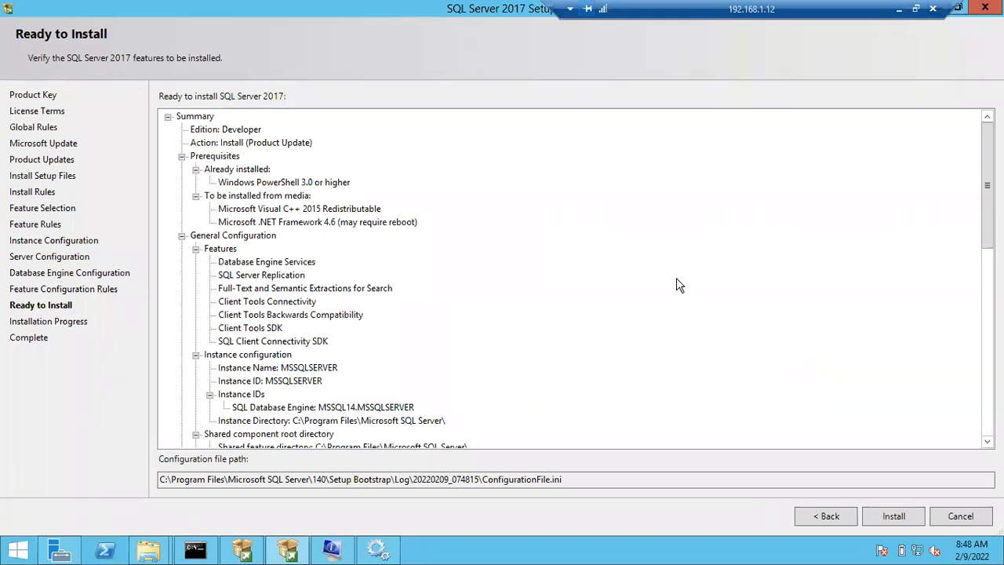
Restore the setup window to a smaller size and examine the installation summary from the features through to the TempDB settings.
left_click_drag(218, 9, 207, 123)
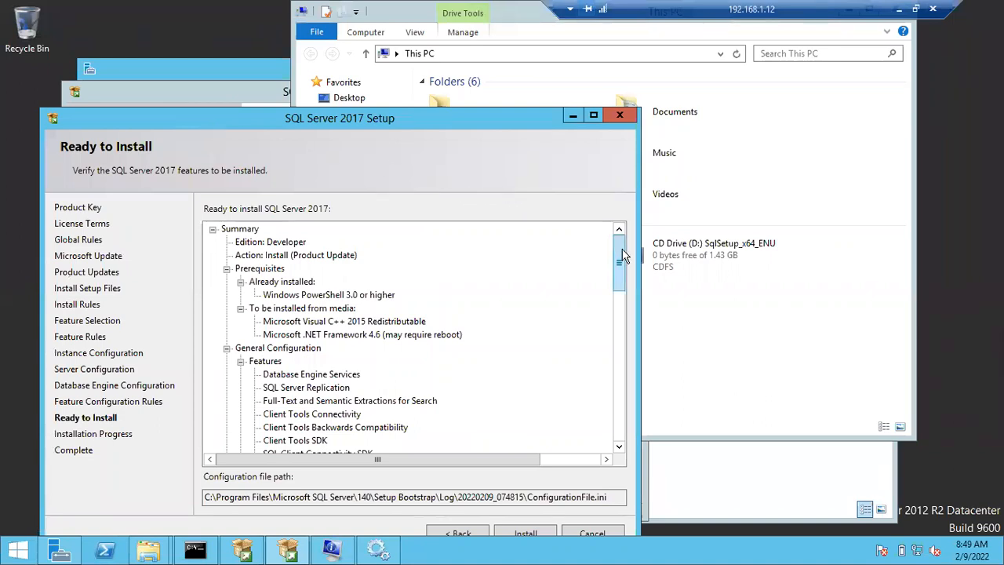
left_click_drag(618, 278, 614, 253)
left_click_drag(625, 268, 619, 290)
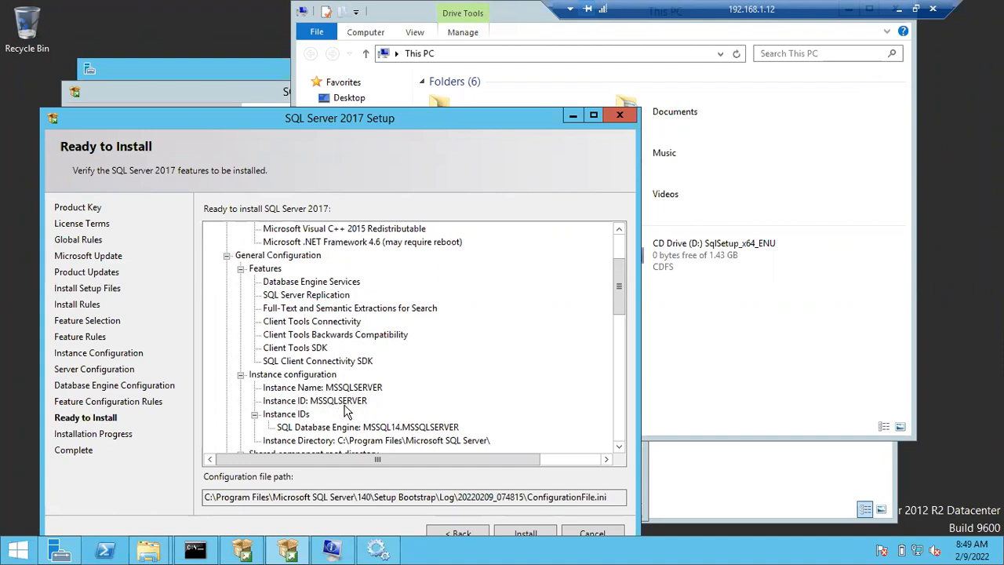
left_click_drag(617, 297, 620, 342)
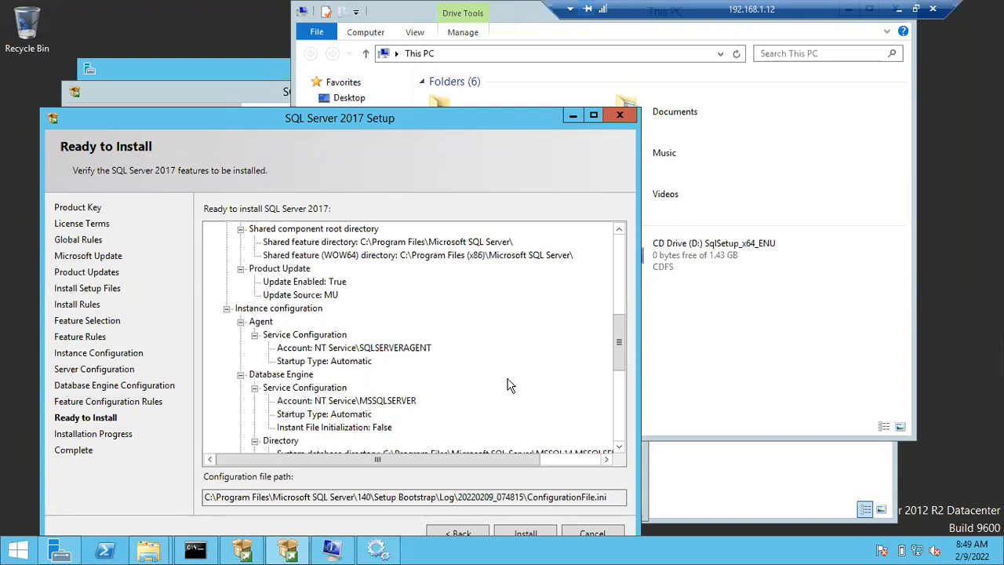
left_click_drag(619, 353, 619, 403)
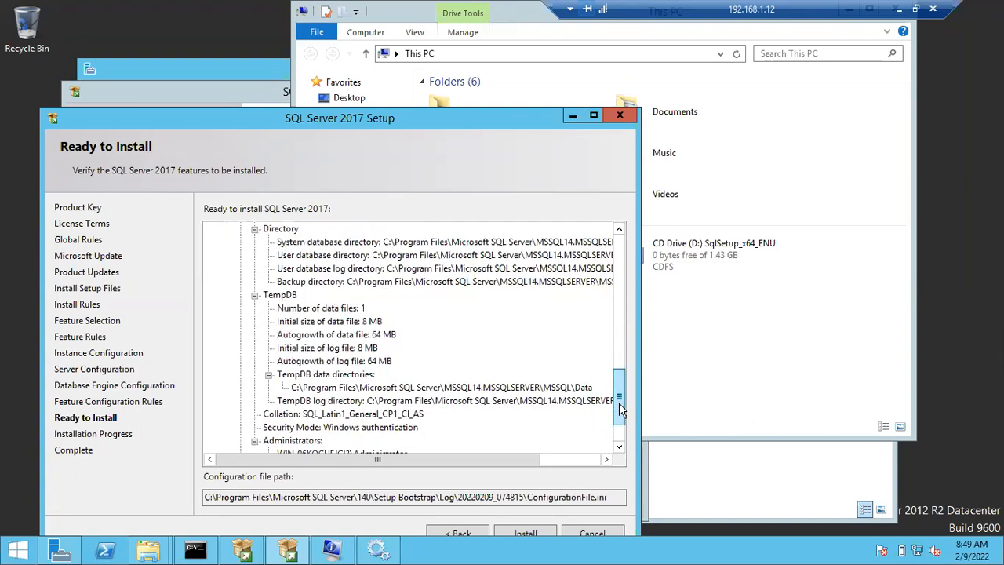
scroll(622, 337, "down", 1)
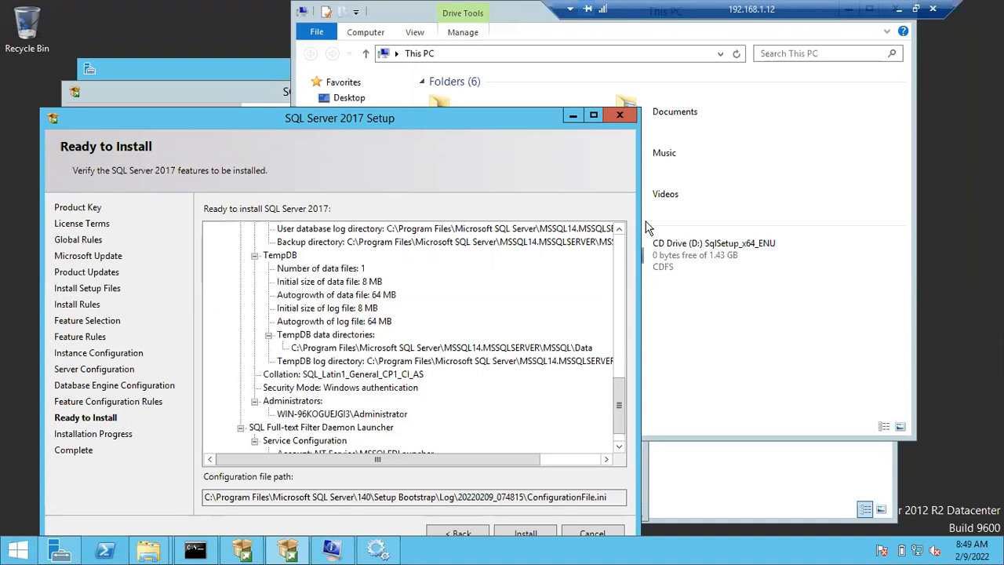
left_click_drag(619, 399, 620, 406)
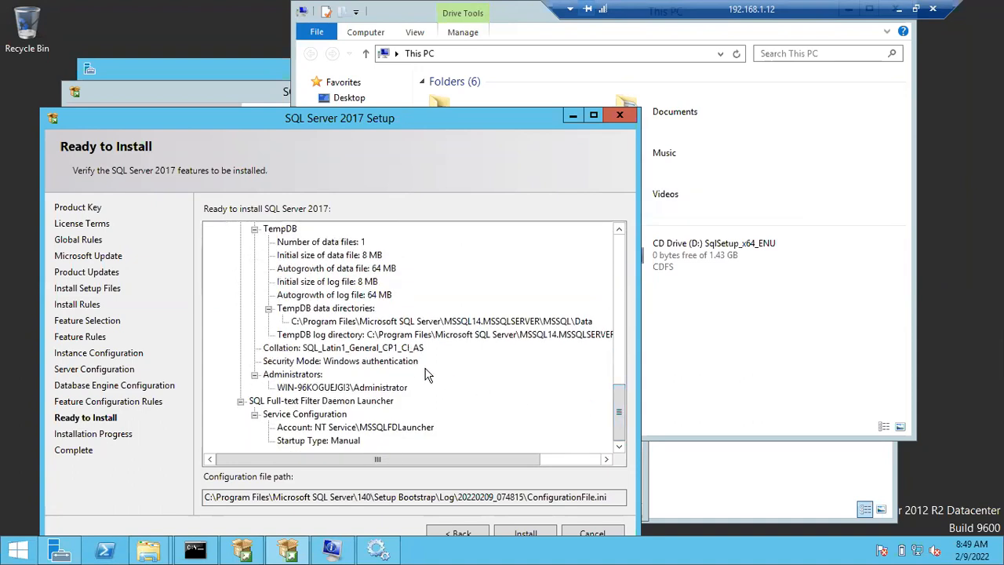
Examine the summary's collation, administrators, full-text service account and configuration file name, and maximize the setup window.
left_click(357, 351)
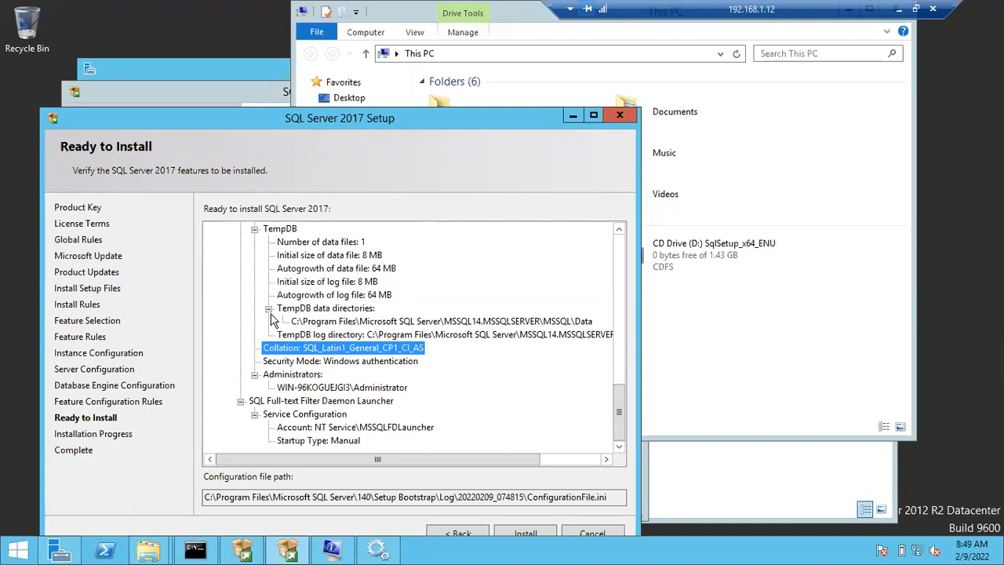
left_click(350, 388)
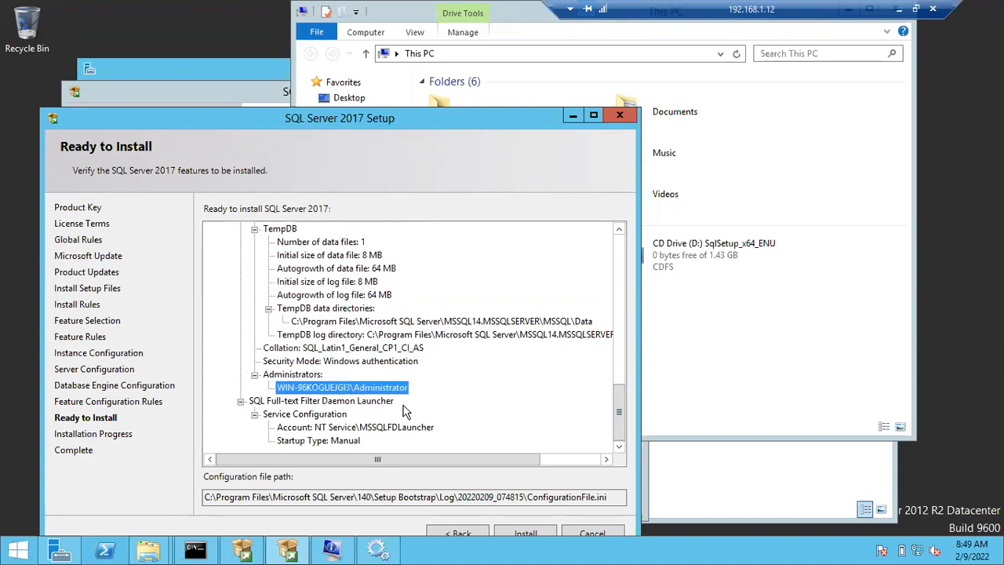
left_click(338, 417)
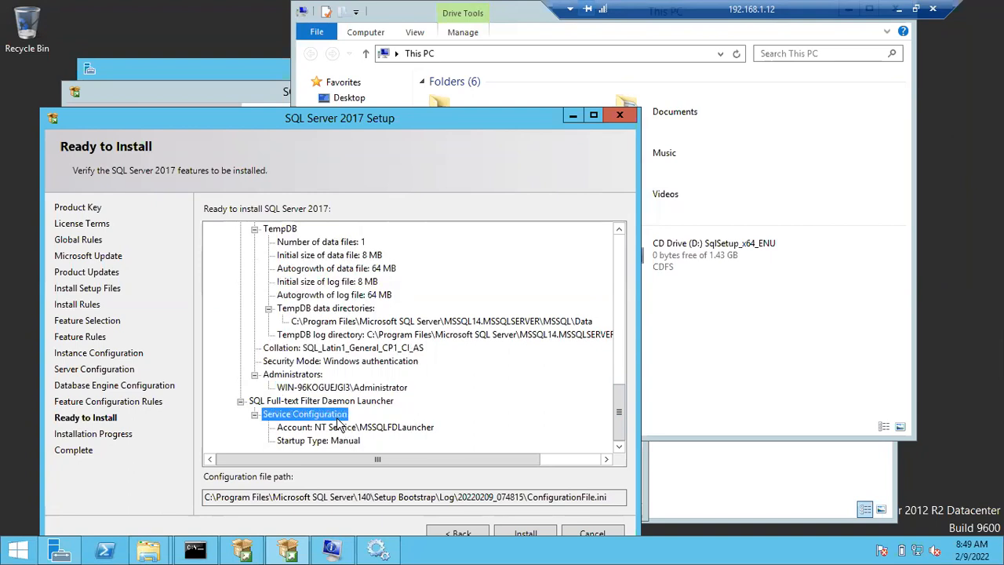
left_click(341, 425)
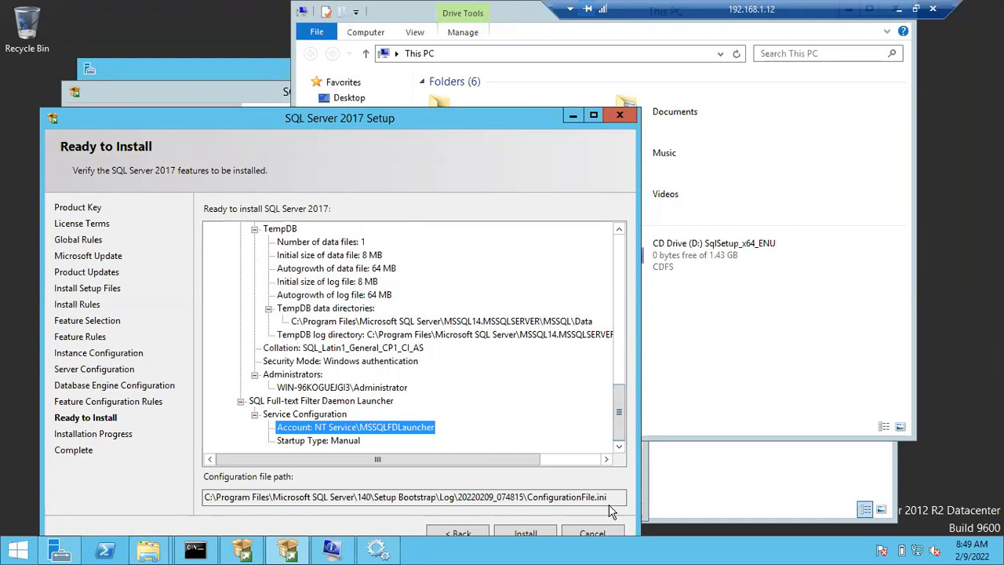
left_click_drag(609, 496, 530, 496)
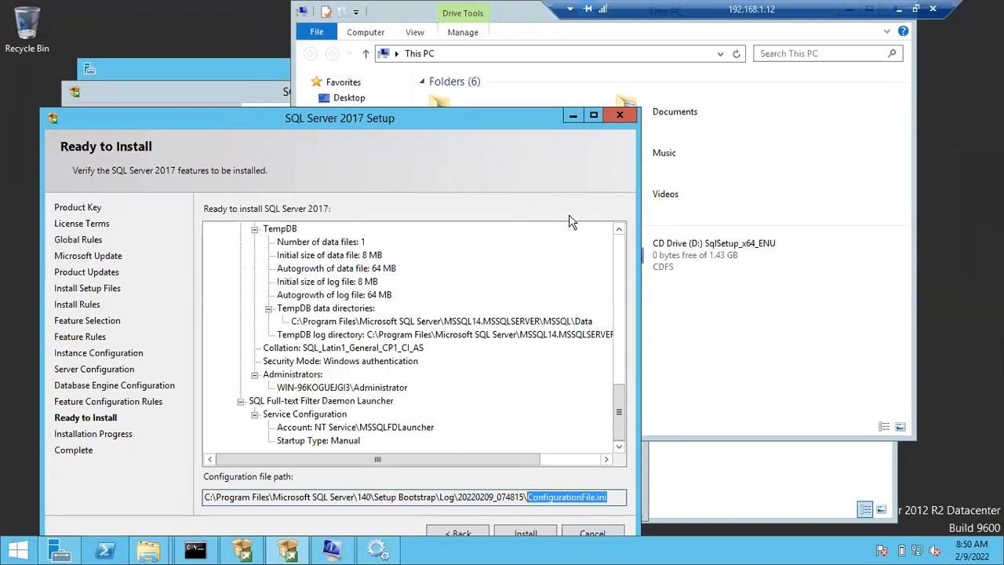
left_click(593, 116)
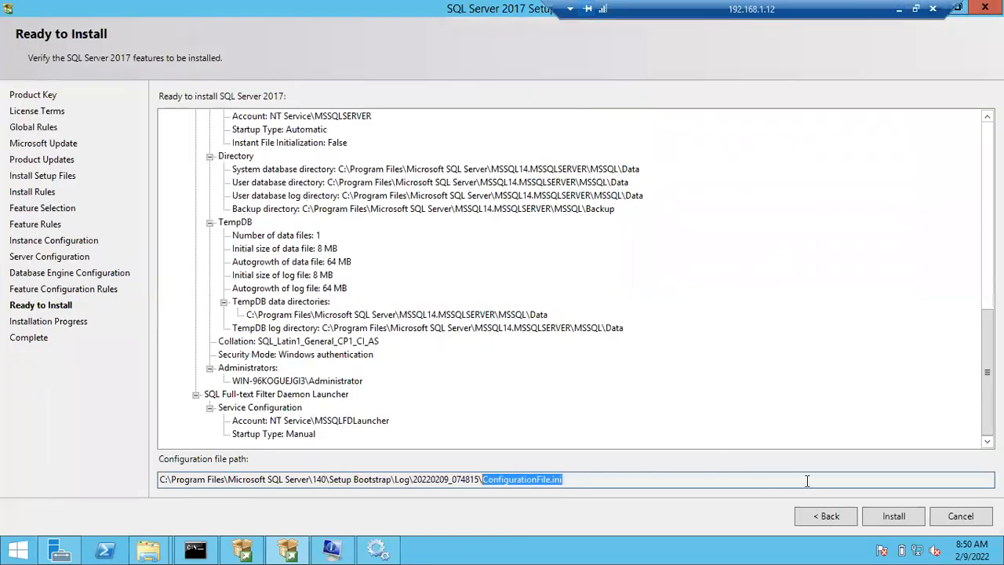
Highlight the configuration file name in the configuration file path and start the SQL Server 2017 installation.
left_click(606, 479)
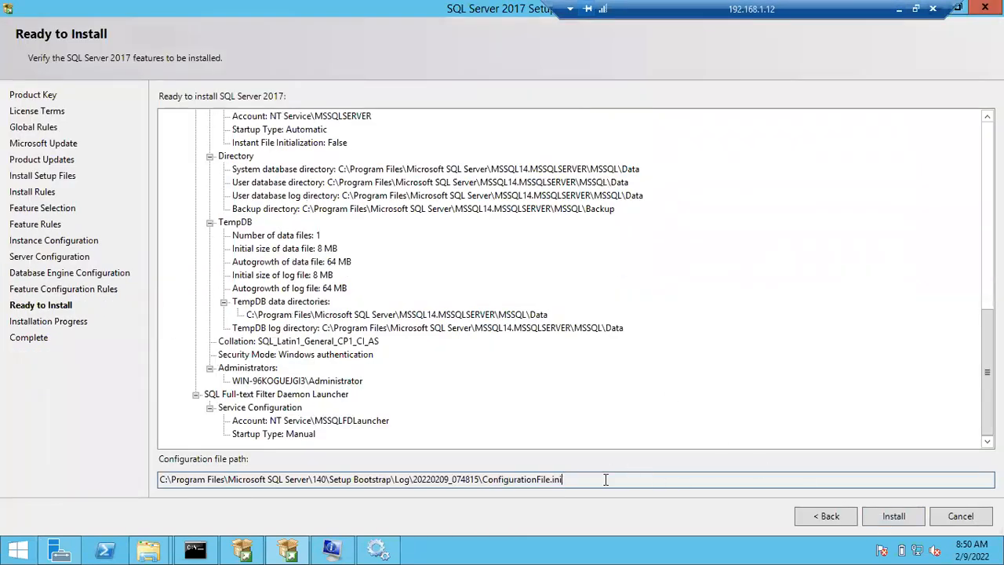
left_click_drag(572, 479, 476, 480)
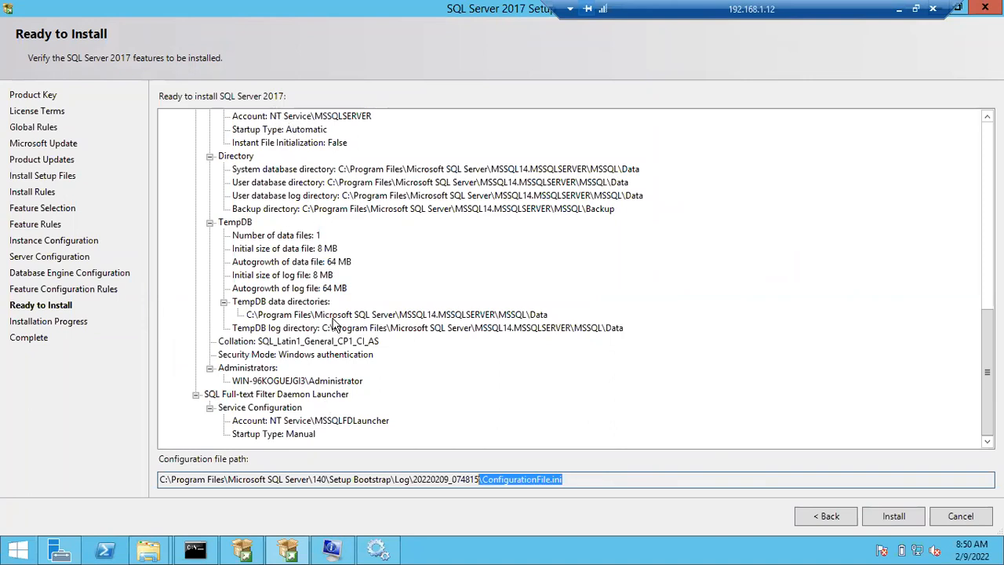
left_click(883, 519)
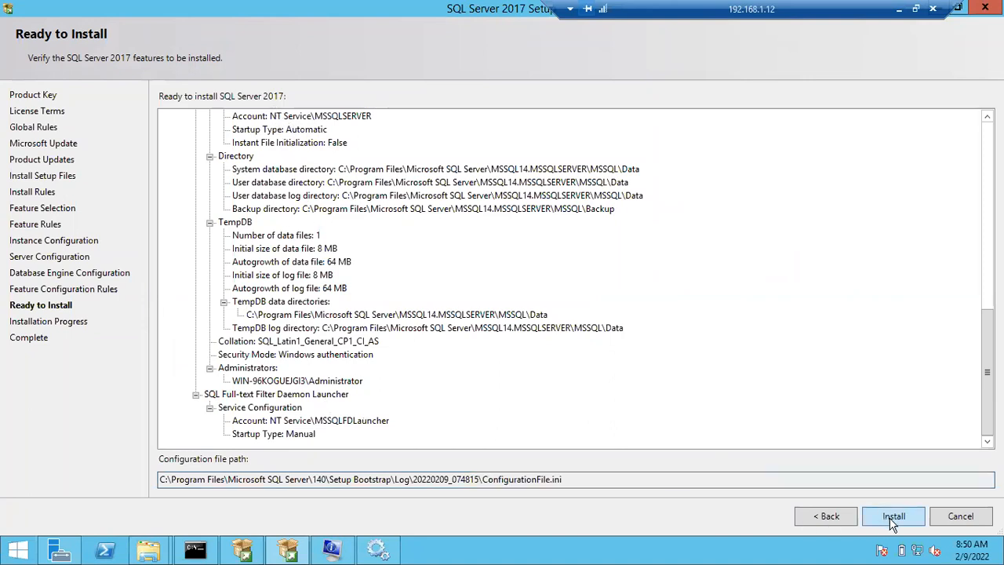
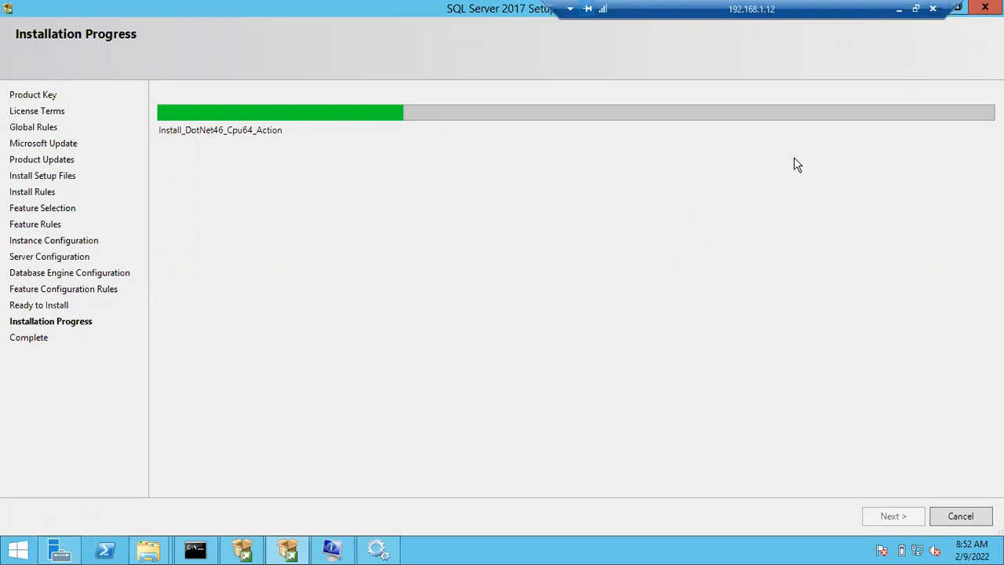
Minimize the remote session and add the line "50(1+49)" below the drive list in the Notepad notes.
left_click(899, 9)
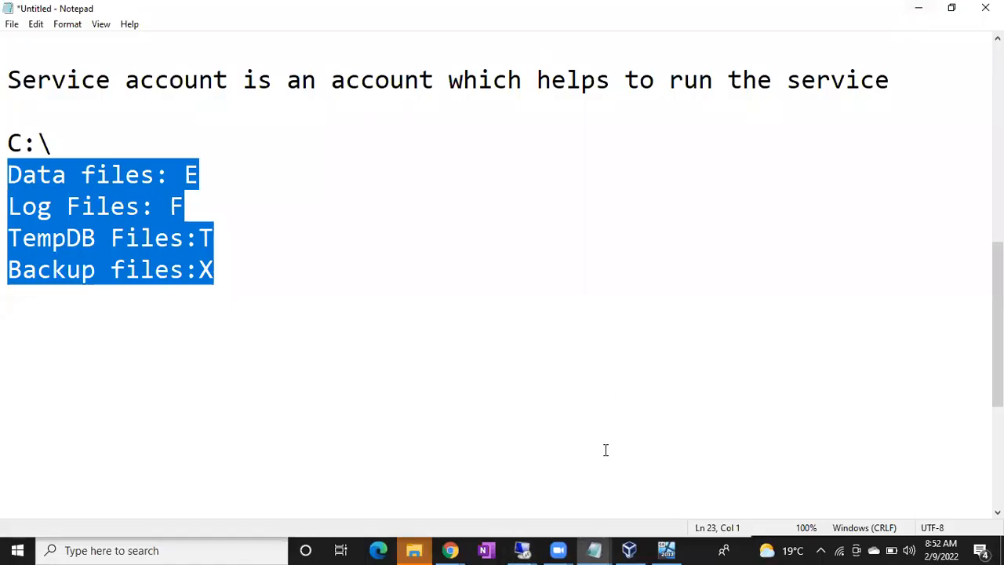
left_click(492, 351)
type("5")
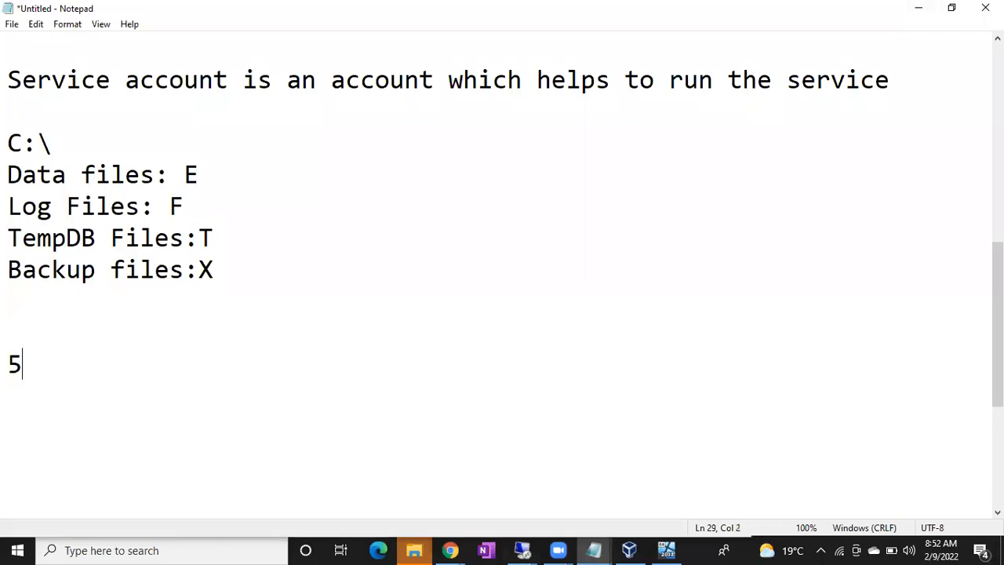
type("0(1+")
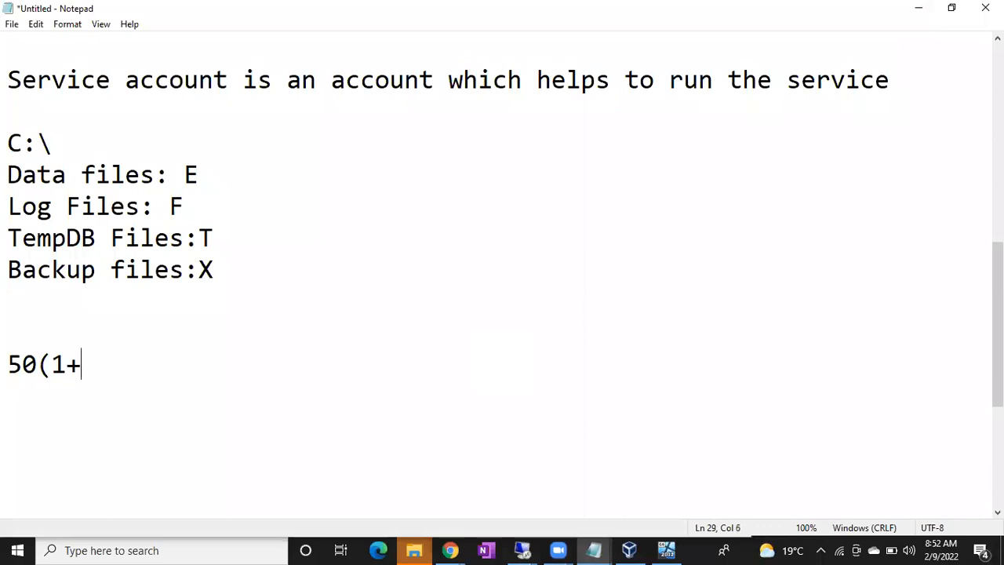
type("49)")
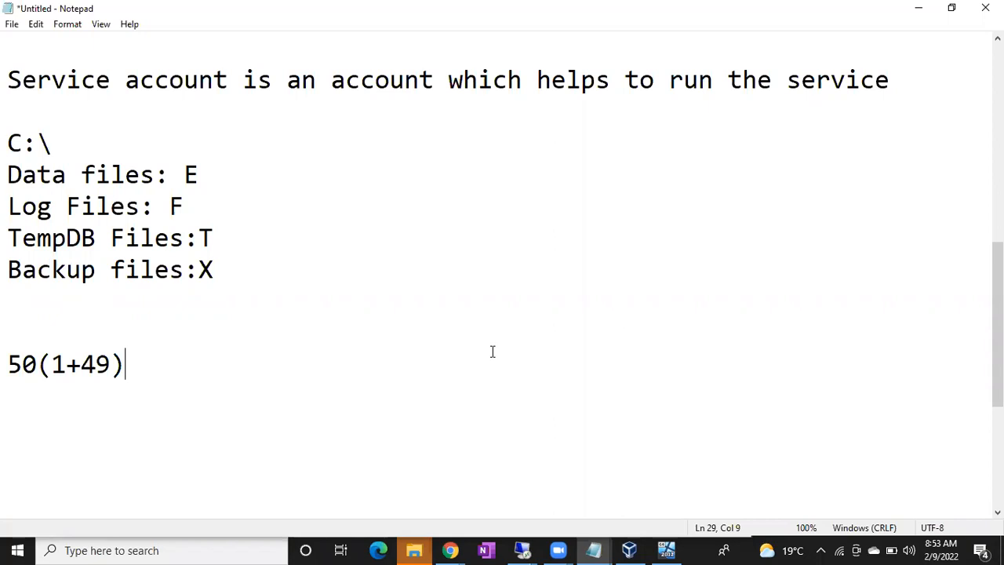
left_click(330, 72)
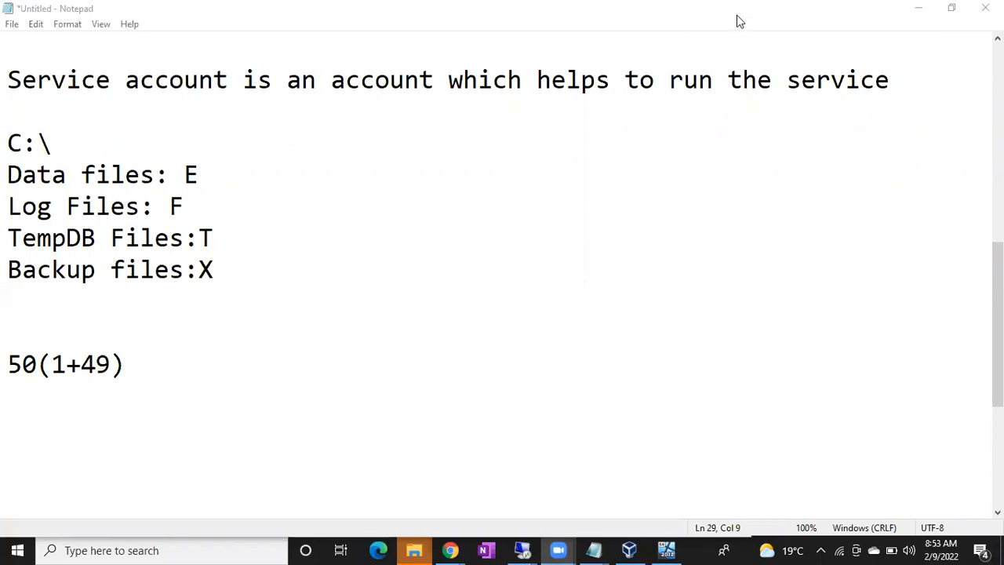
left_click(928, 10)
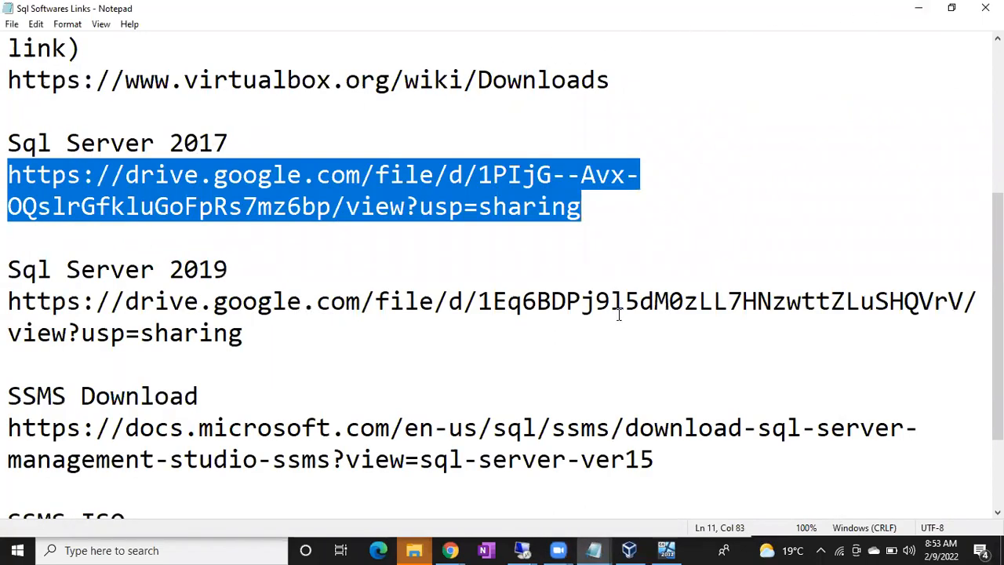
key("alt+Tab")
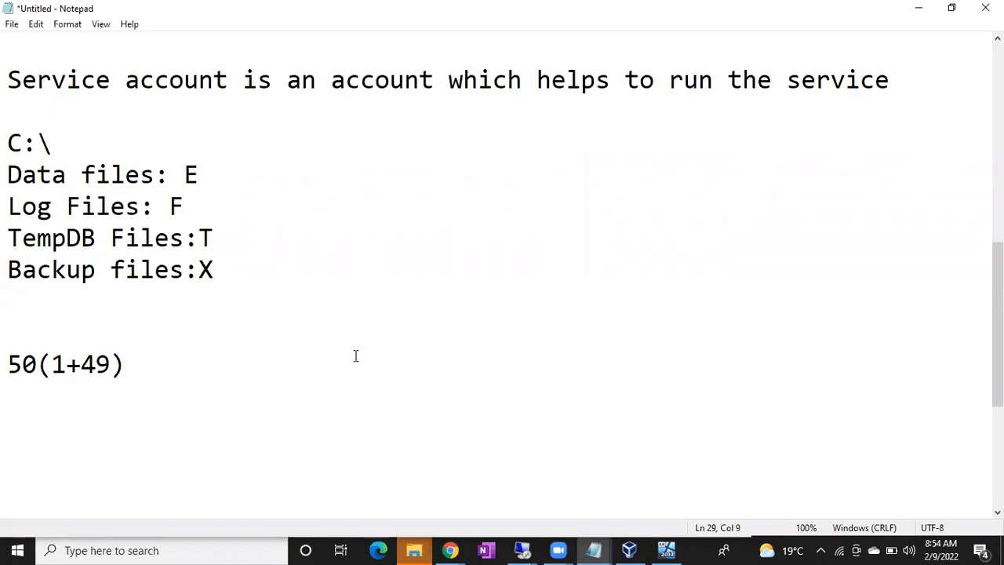
Replace all the Notepad text with the heading "Sql Server 6 Ways" and the entries "1. GUI" and "2. COmmand".
key("ctrl+a")
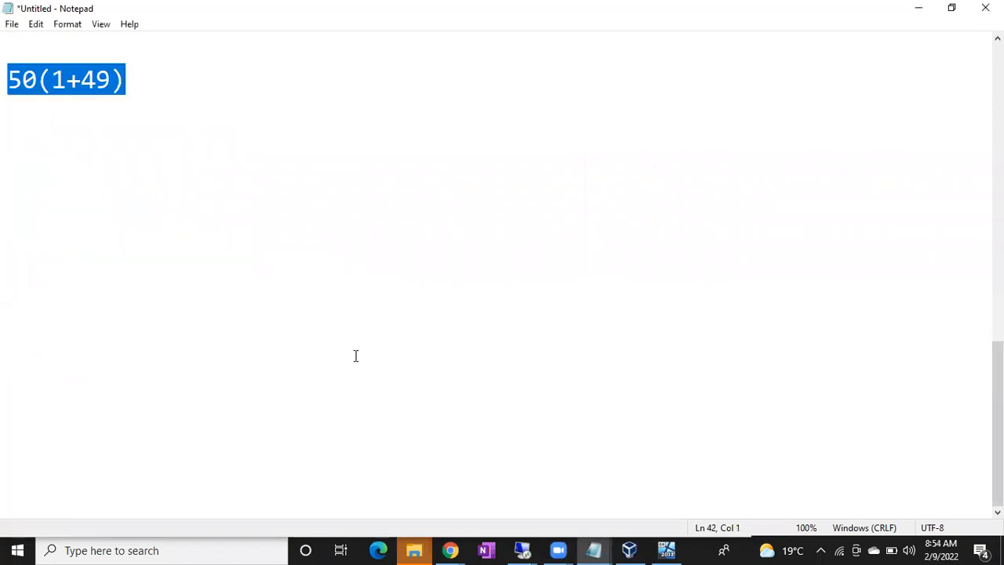
type("Sql Server 6 Ways")
key("Return")
key("Return")
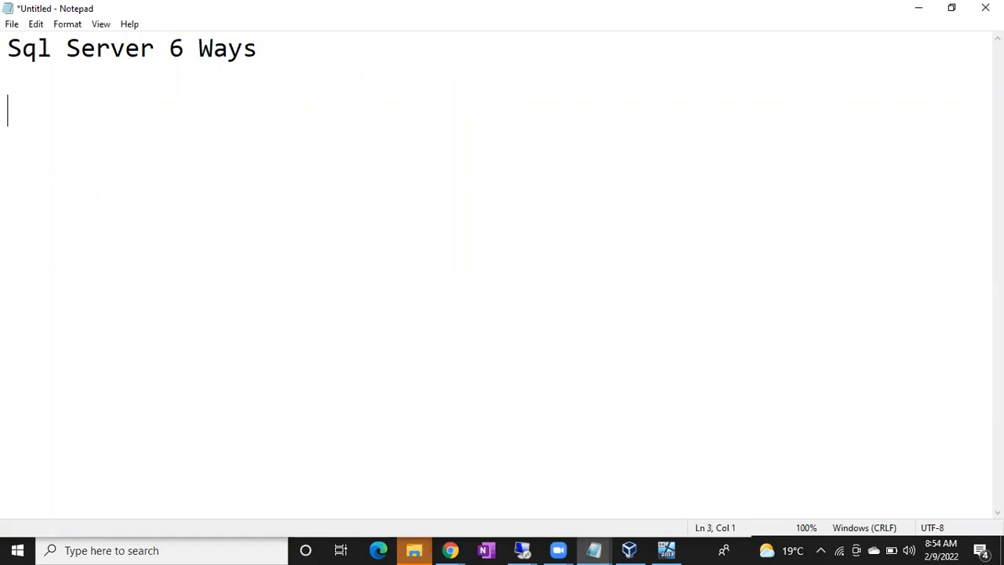
type("1.")
type("GUI")
key("Return")
type("2. COmmand")
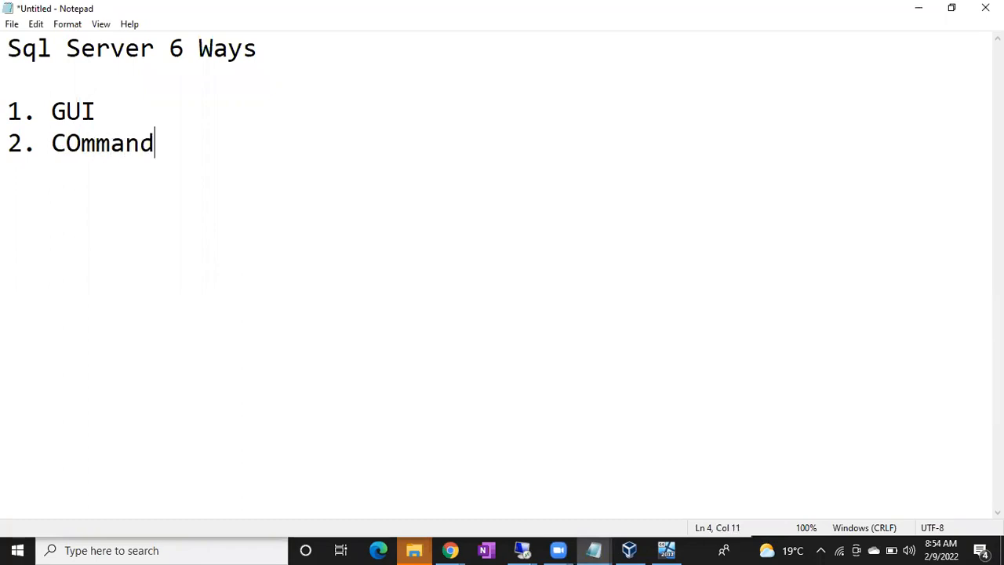
Add the third installation method to the list as "3. INI(config.ini)".
key("Return")
type("3. INI")
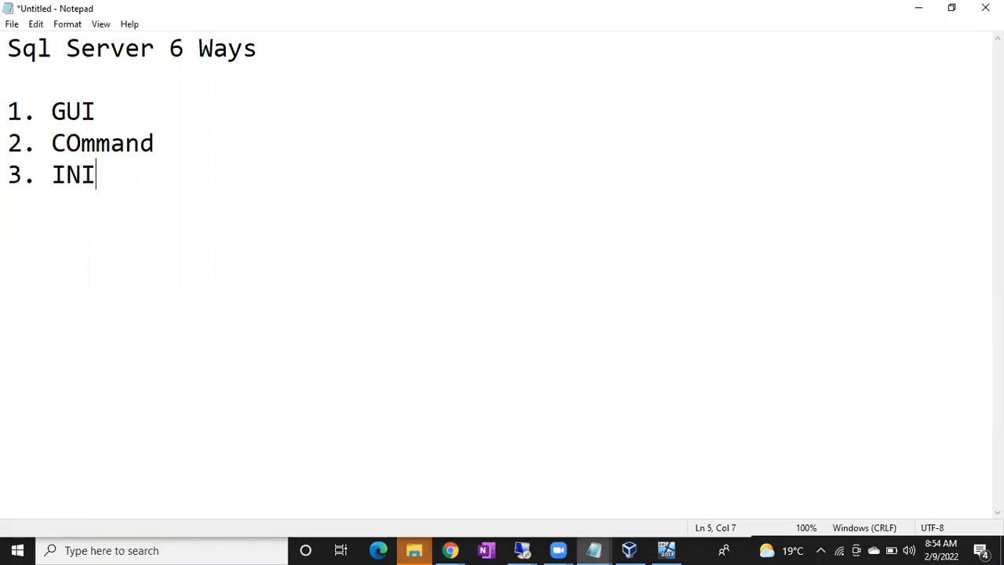
type("(conf")
key("BackSpace")
type("config.f")
key("BackSpace")
type("ini)")
key("Return")
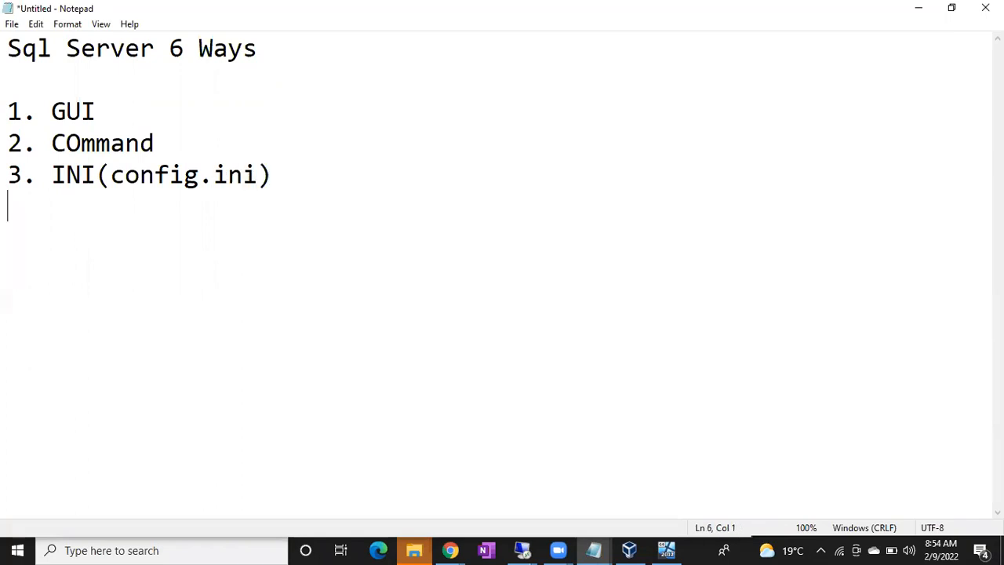
Add the fourth installation method to the list as "4. Slip Stream INstallation".
type("3.")
key("BackSpace")
key("BackSpace")
type("4. Sli")
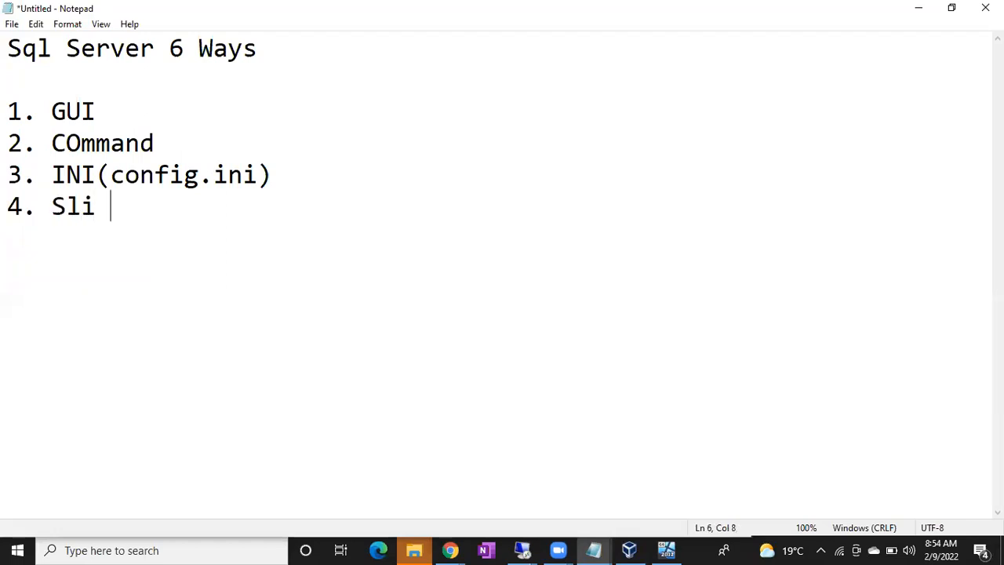
key("BackSpace")
key("BackSpace")
type("p")
key("BackSpace")
type("i")
key("BackSpace")
type("ip Strea")
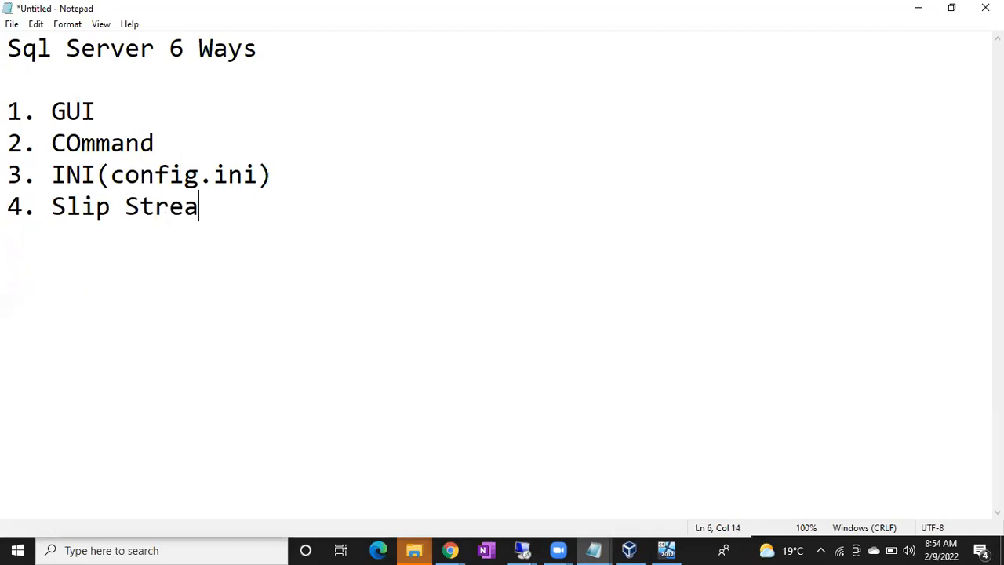
key("BackSpace")
type("m")
key("BackSpace")
key("BackSpace")
type("m INstallation")
Complete the list with the entries "5. Sys Prep Installation" and "6. Powershell".
key("Return")
type("5. S")
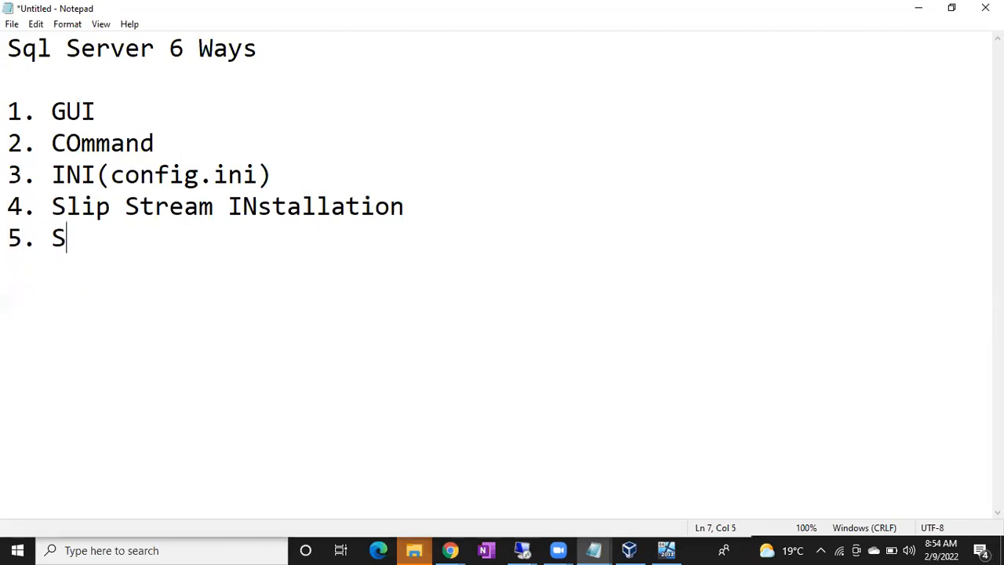
type("ys Prep I")
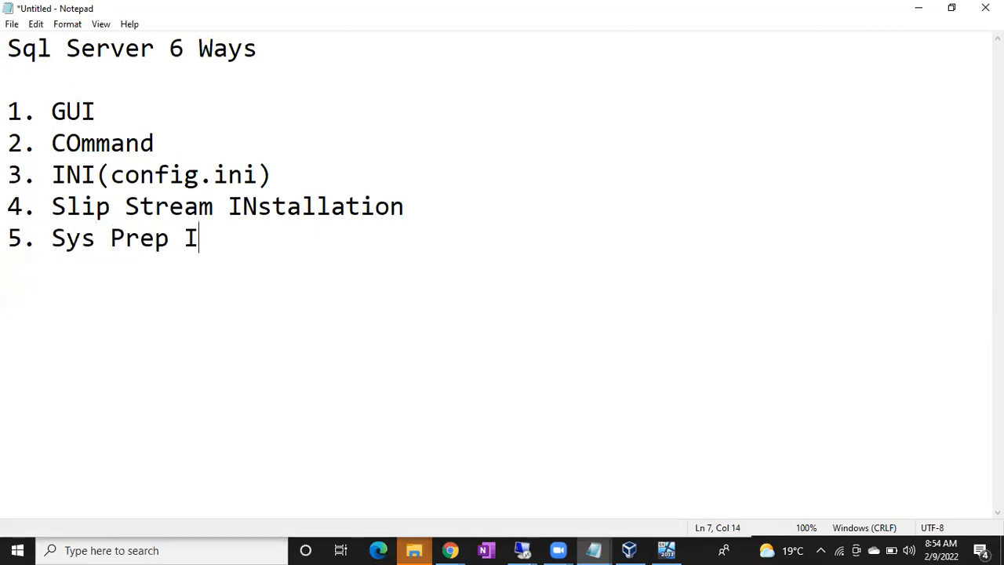
type("nstallation")
key("Return")
type("6. Power")
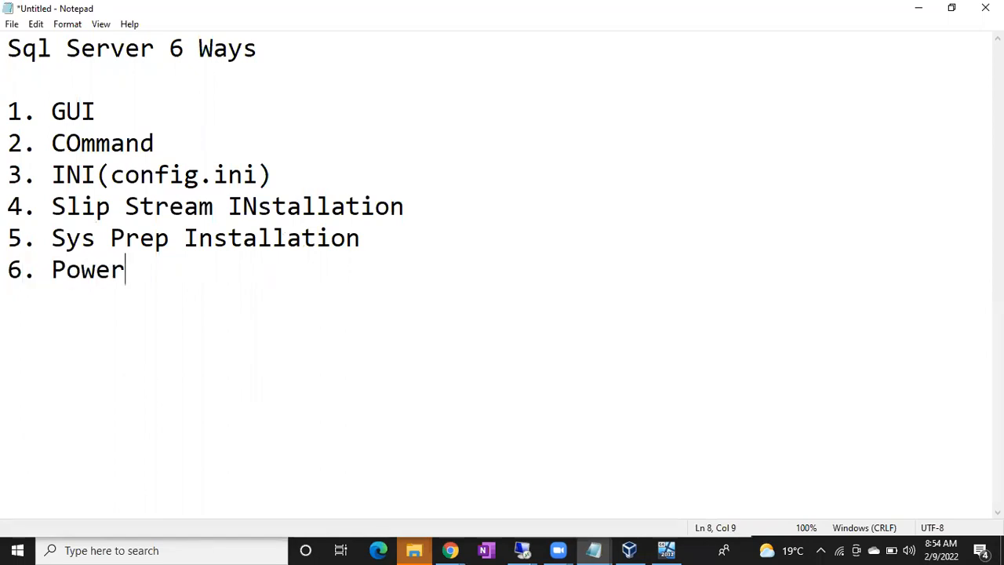
type("shell")
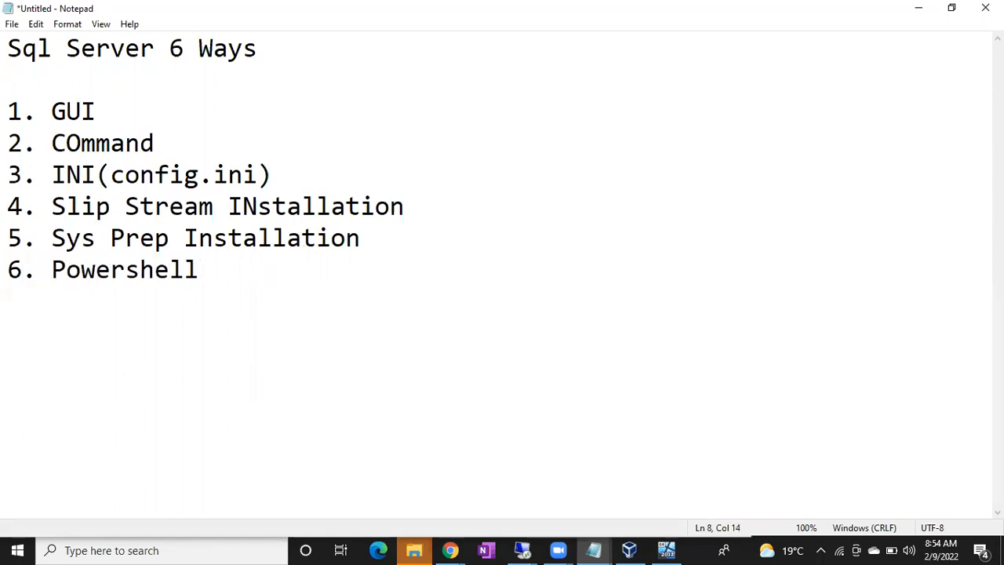
Highlight the GUI entry and the block of entries 2 to 6 to point out the installation methods.
left_click_drag(238, 267, 7, 126)
left_click_drag(123, 110, 14, 110)
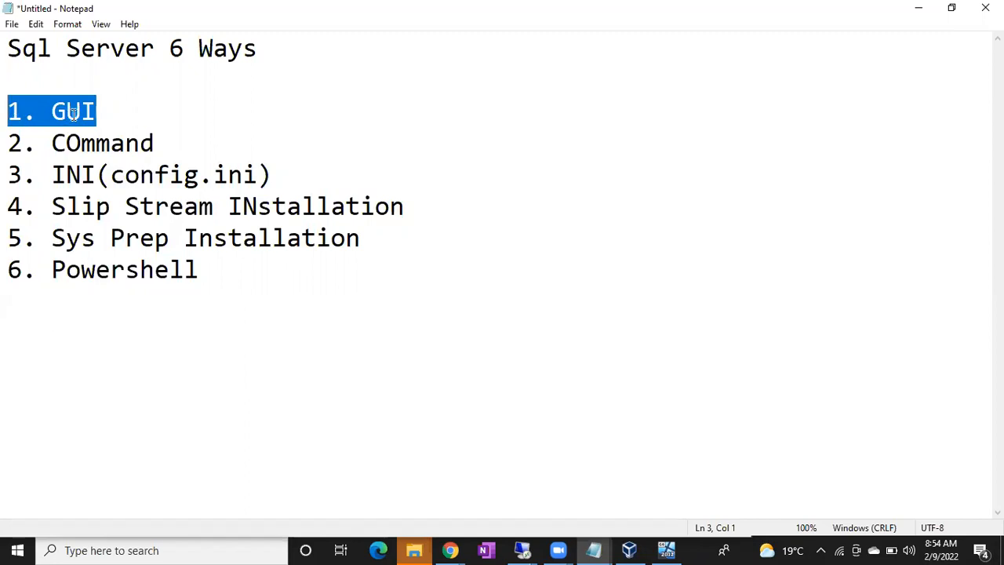
left_click_drag(229, 276, 6, 145)
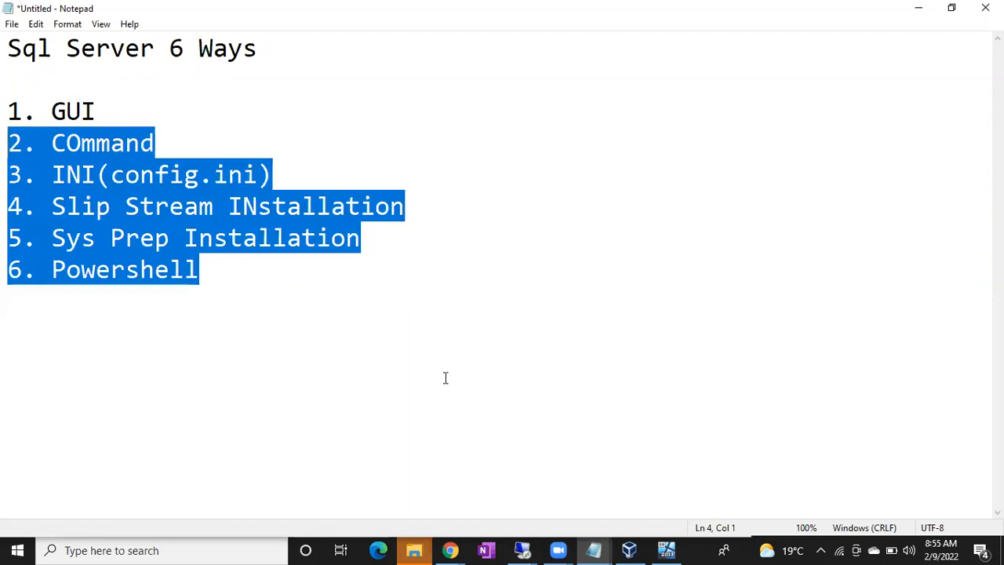
Switch to the Chrome window with the Azure portal, open YouTube in a new tab and search for "sql dba classes".
left_click(449, 550)
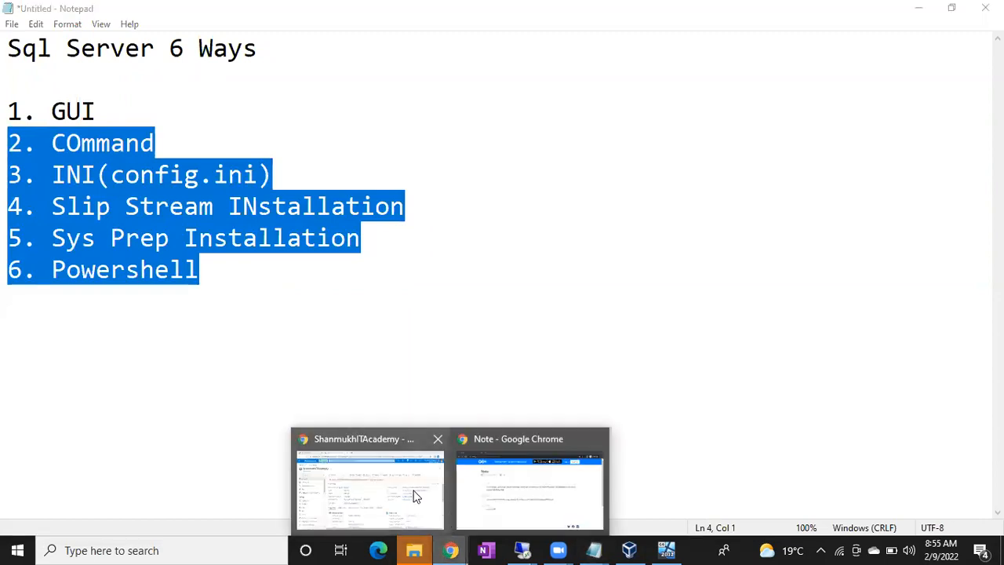
left_click(412, 495)
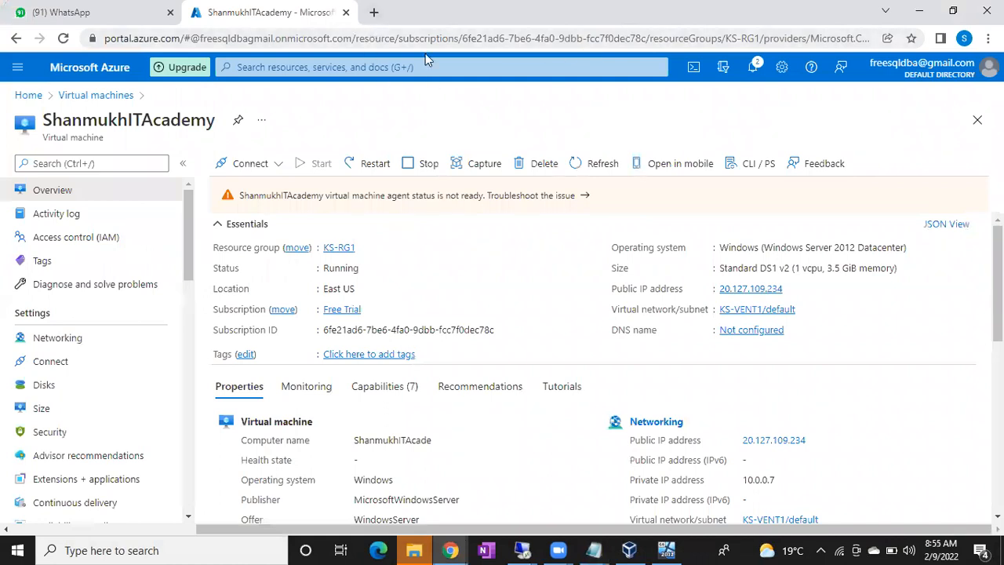
key("ctrl+t")
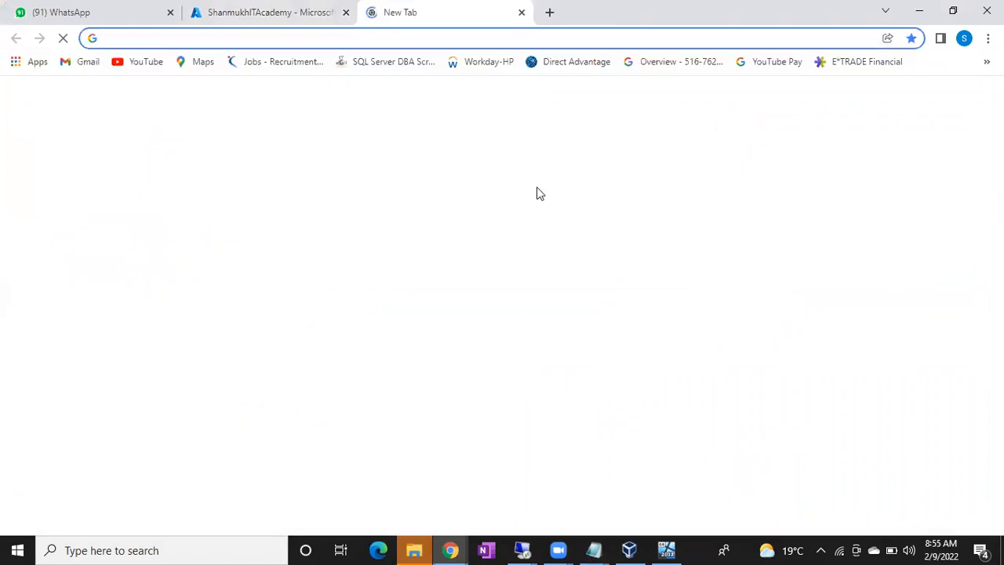
left_click(140, 63)
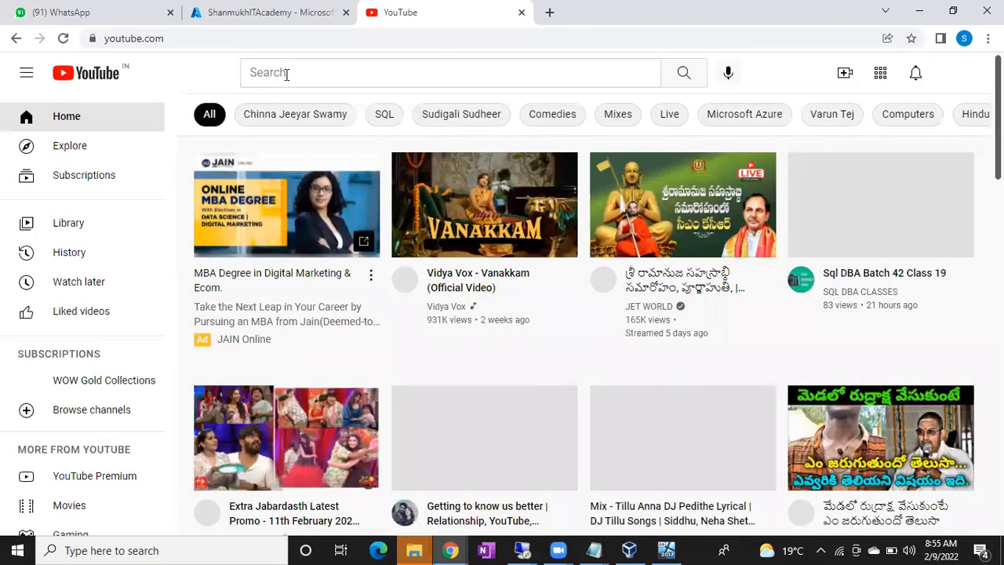
left_click(287, 73)
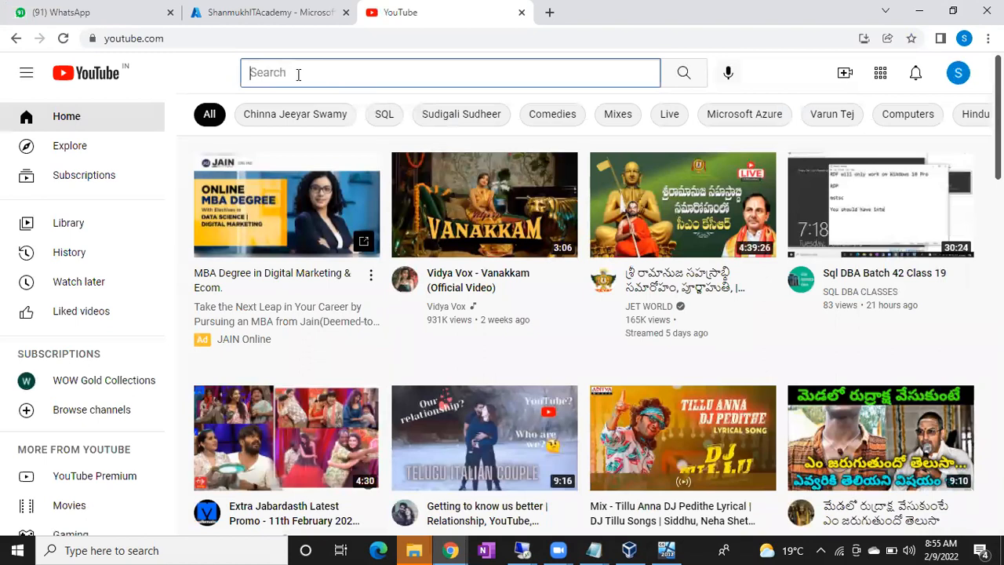
type("sq")
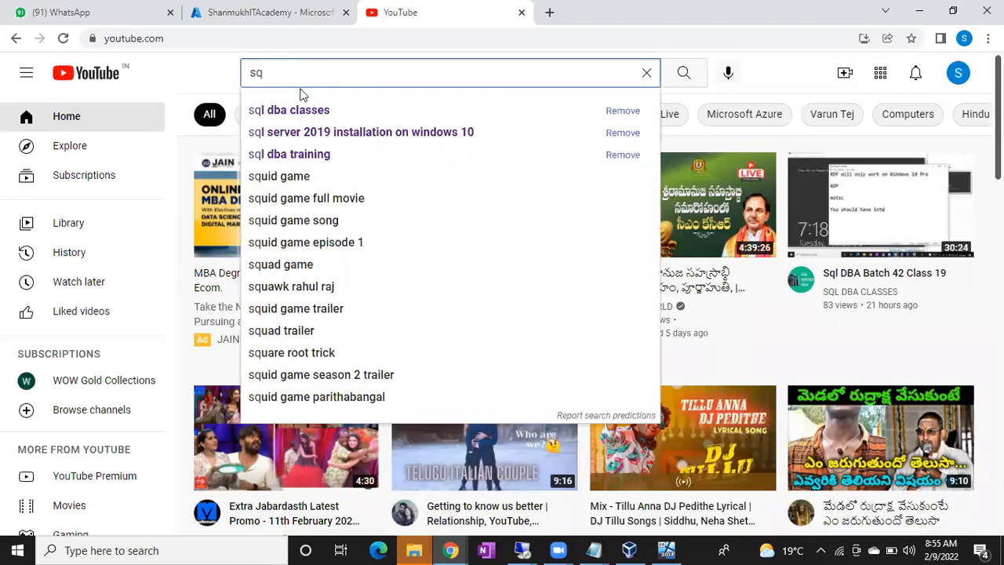
left_click(303, 115)
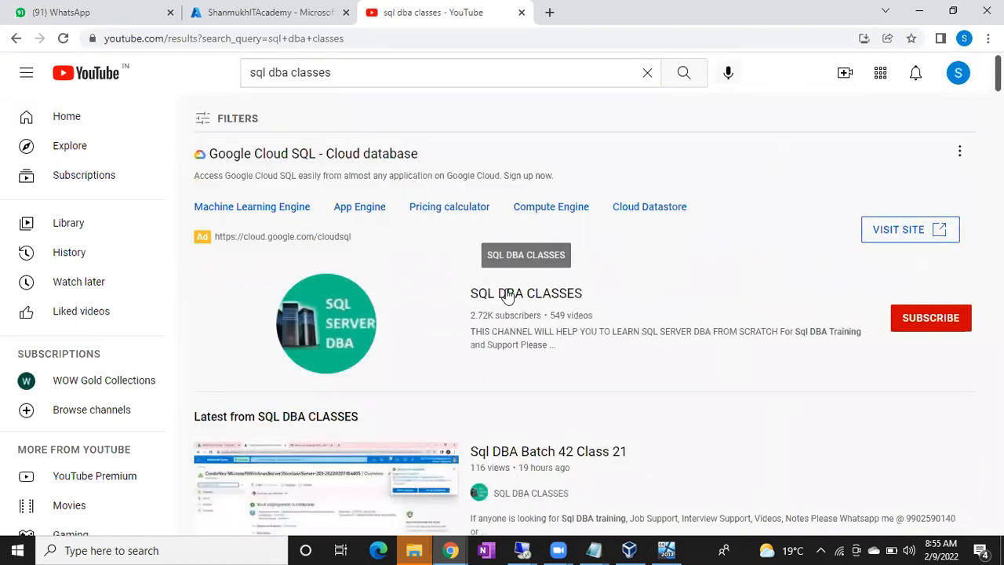
Open the videos of the SQL DBA CLASSES channel and search within the channel for "command".
left_click(506, 296)
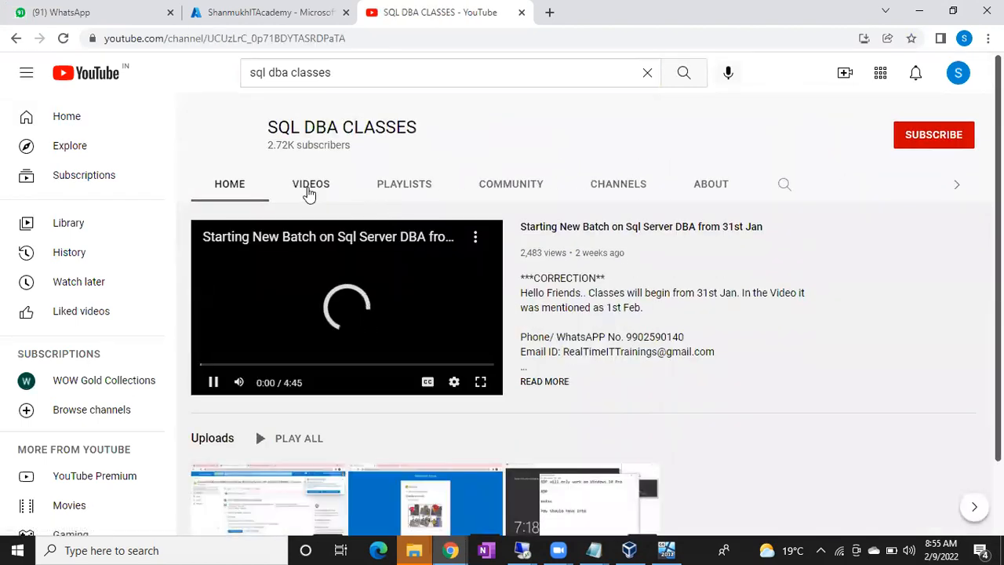
left_click(308, 189)
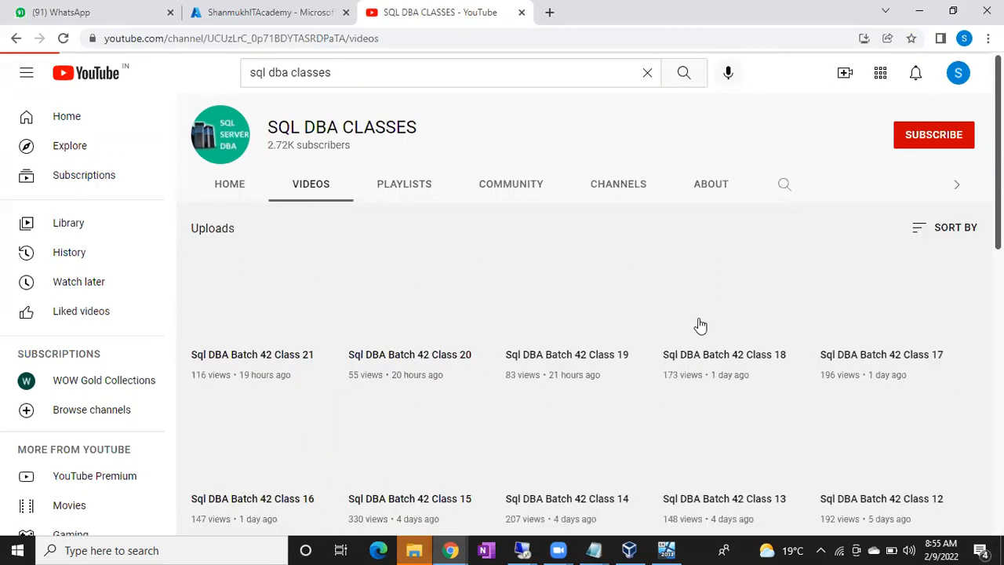
left_click(693, 549)
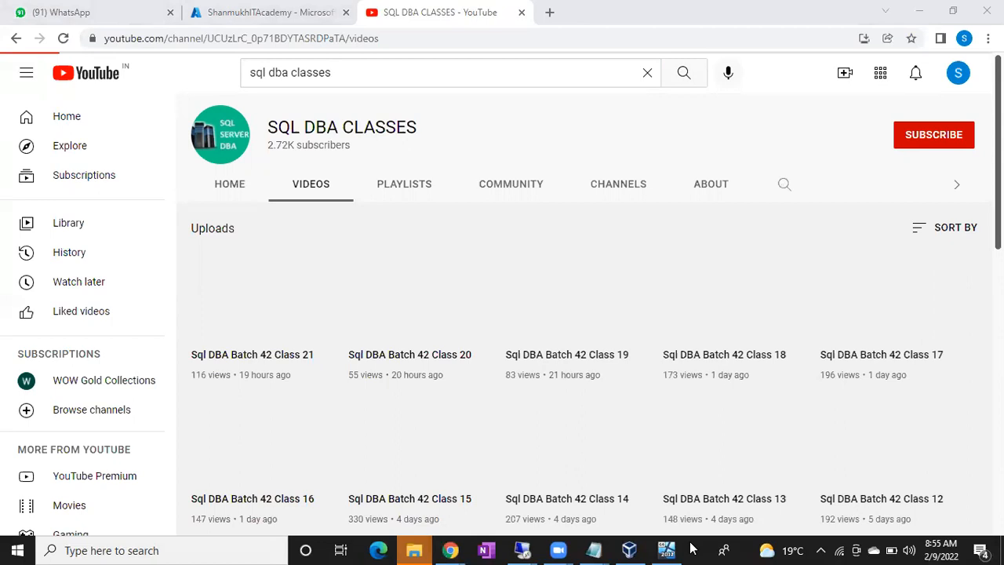
left_click(783, 186)
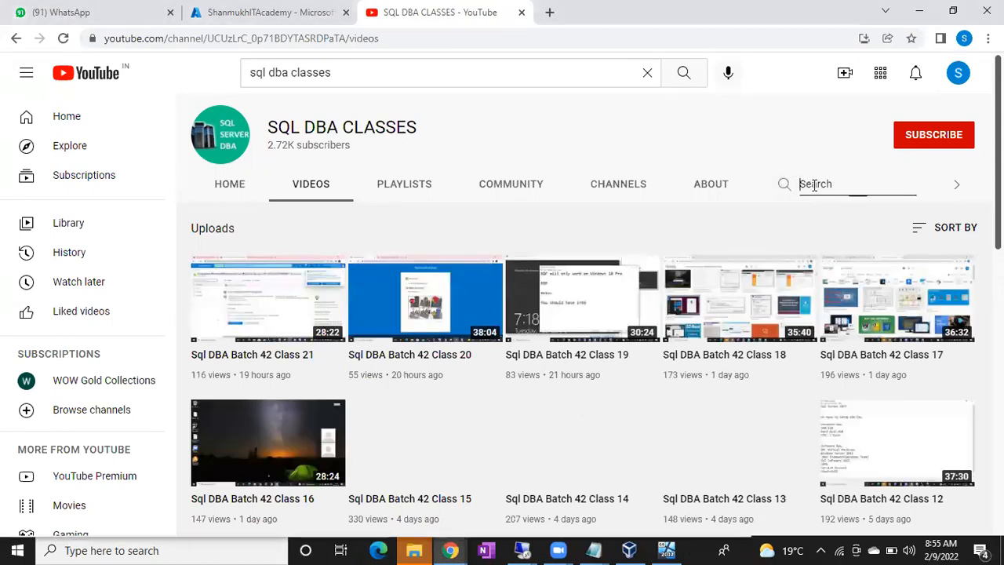
type("command")
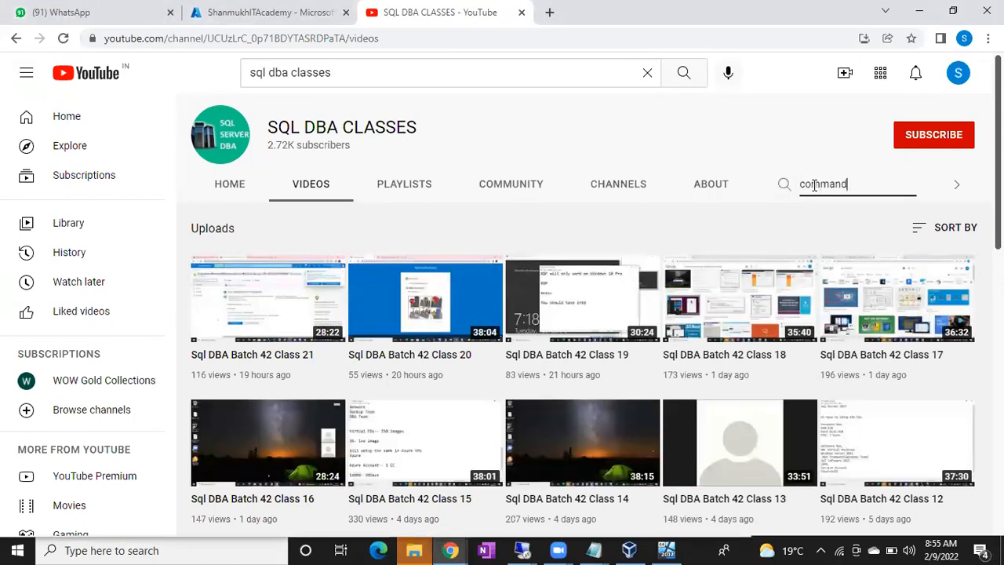
key("Return")
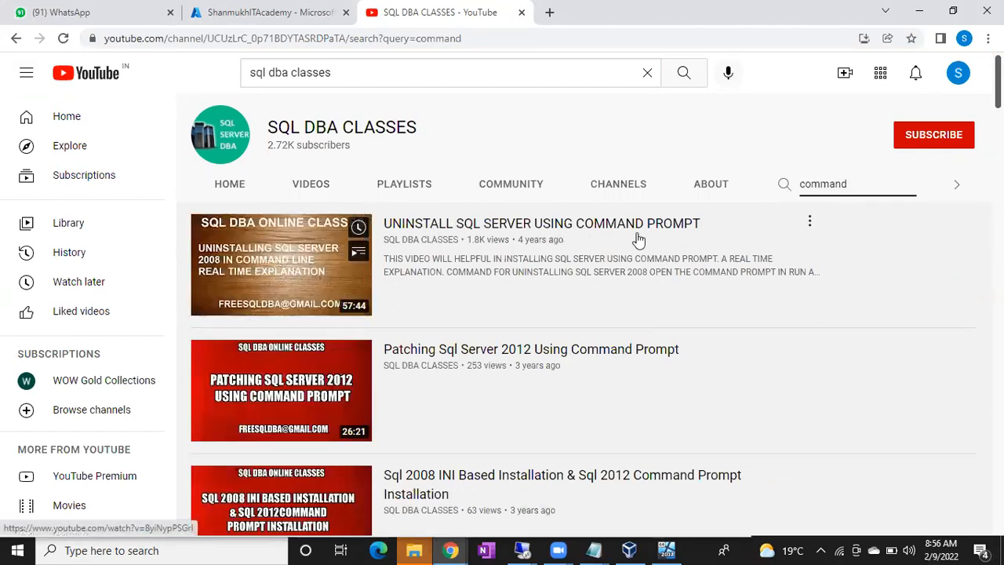
Look through the channel's search results for videos on installing, patching and uninstalling SQL Server using the command prompt.
scroll(618, 389, "down", 1)
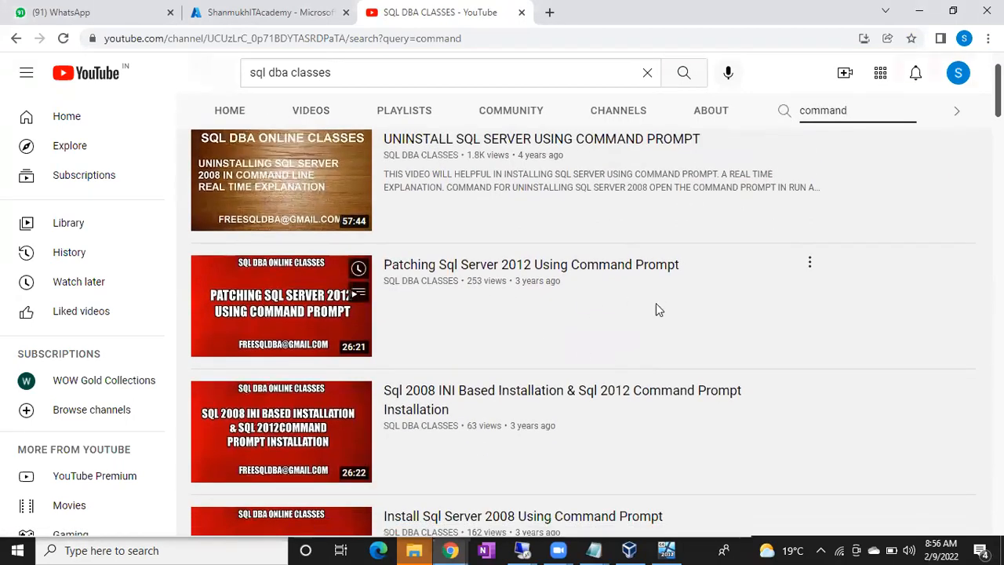
scroll(658, 309, "down", 1)
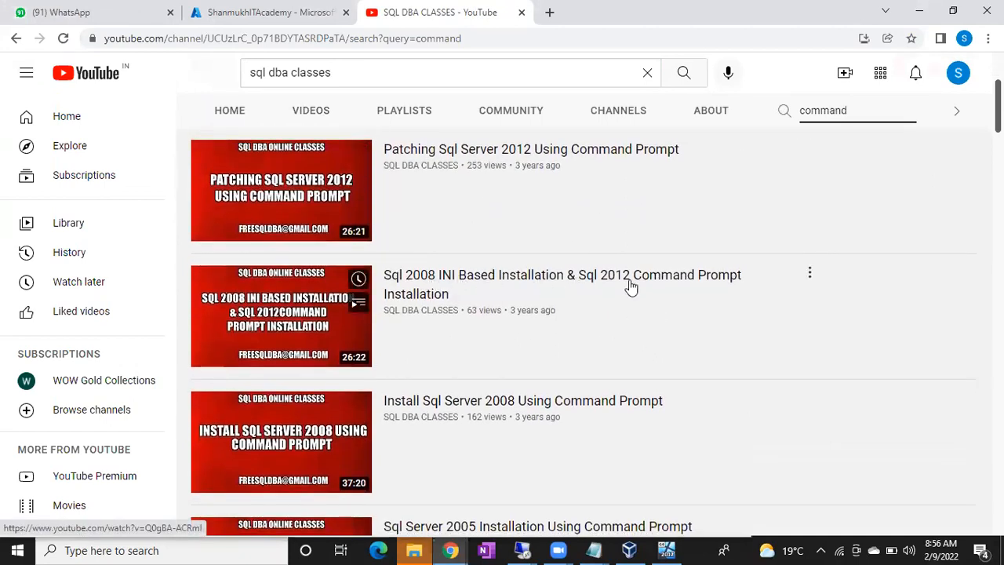
scroll(631, 286, "down", 1)
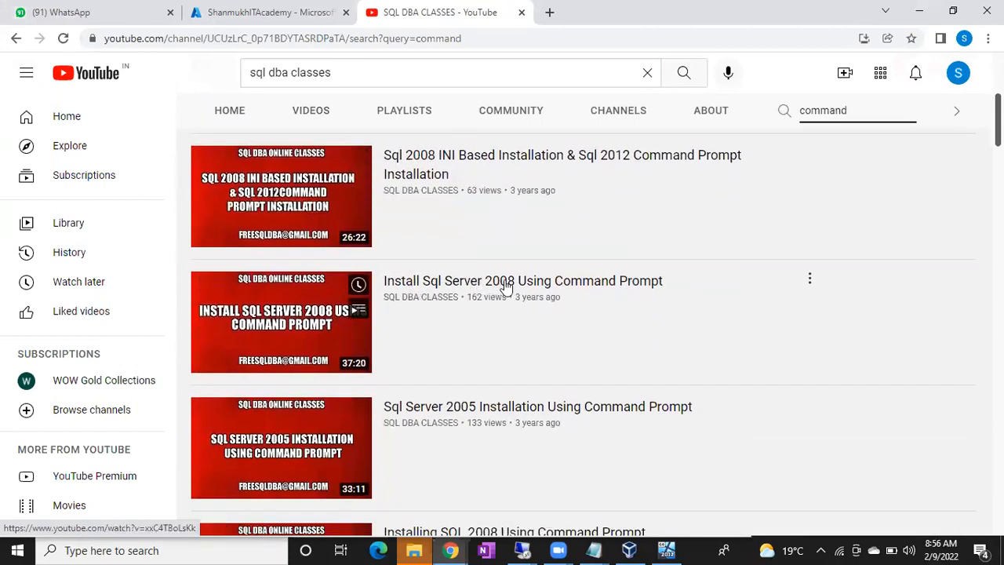
scroll(623, 298, "down", 1)
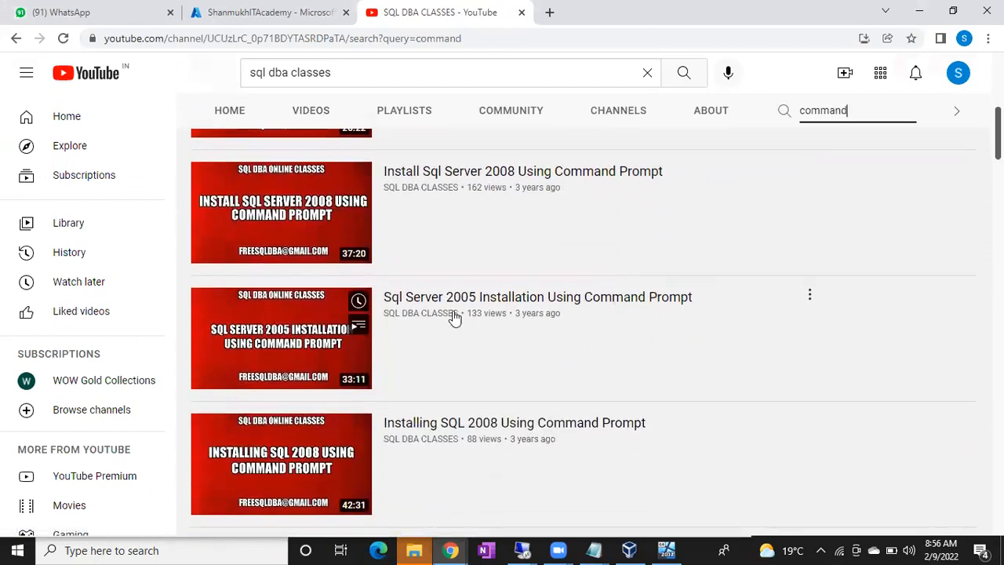
scroll(640, 310, "down", 1)
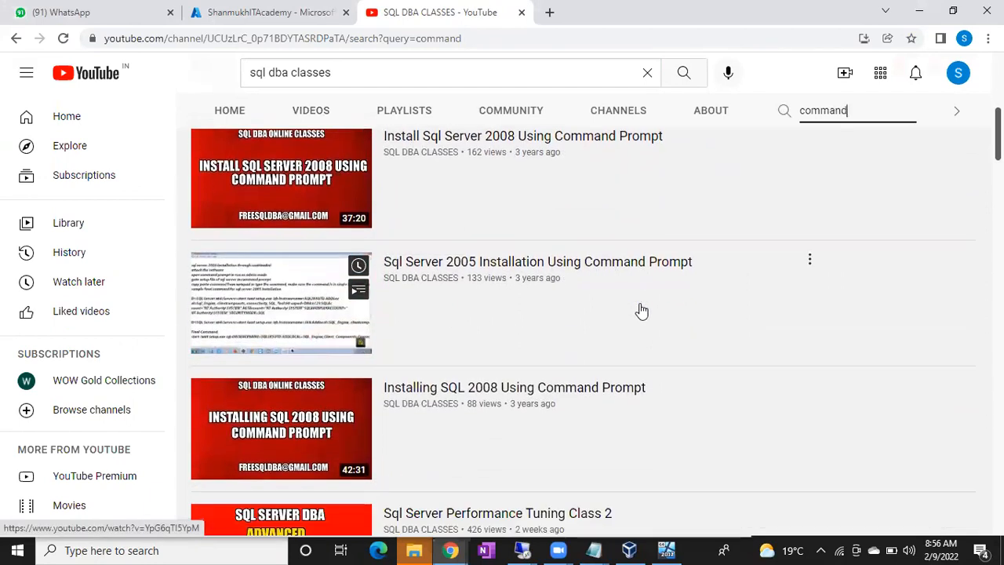
scroll(628, 313, "down", 1)
scroll(458, 333, "down", 1)
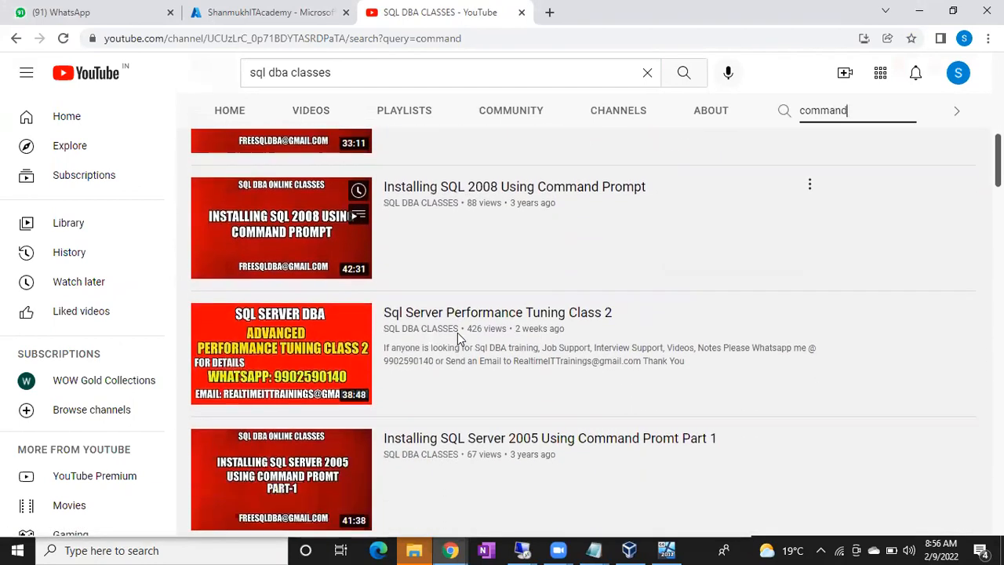
scroll(457, 332, "down", 1)
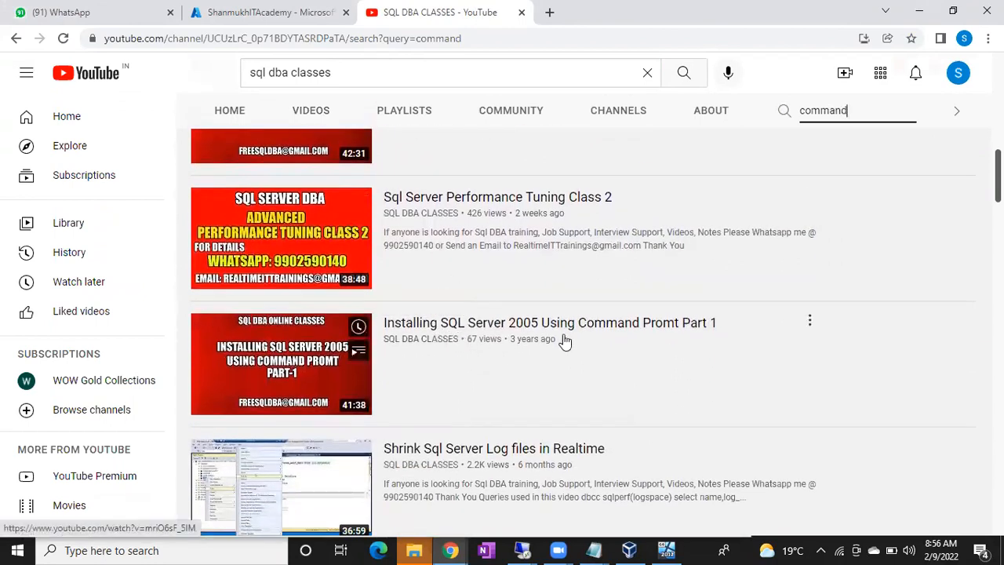
scroll(612, 345, "down", 3)
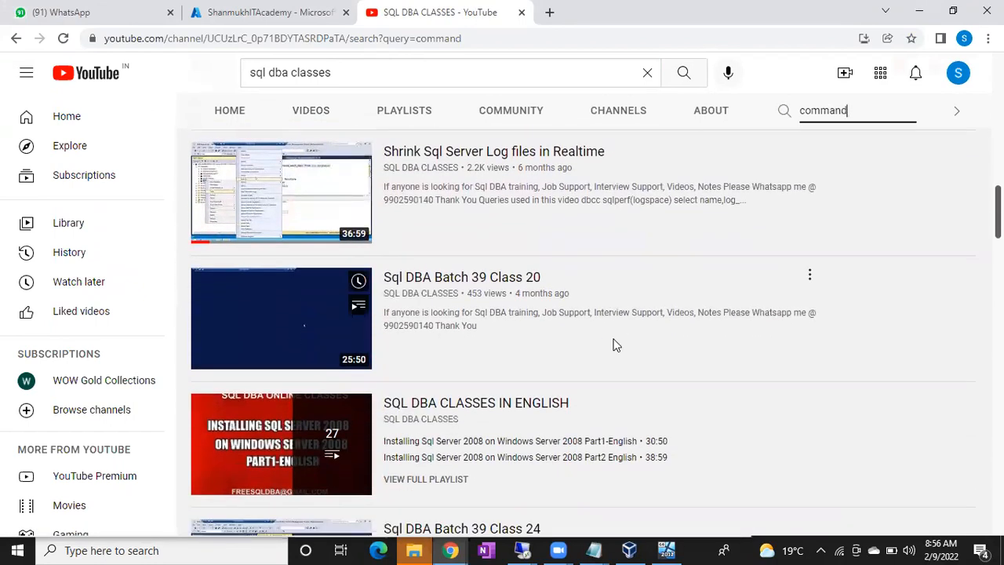
scroll(616, 346, "down", 1)
scroll(614, 342, "up", 8)
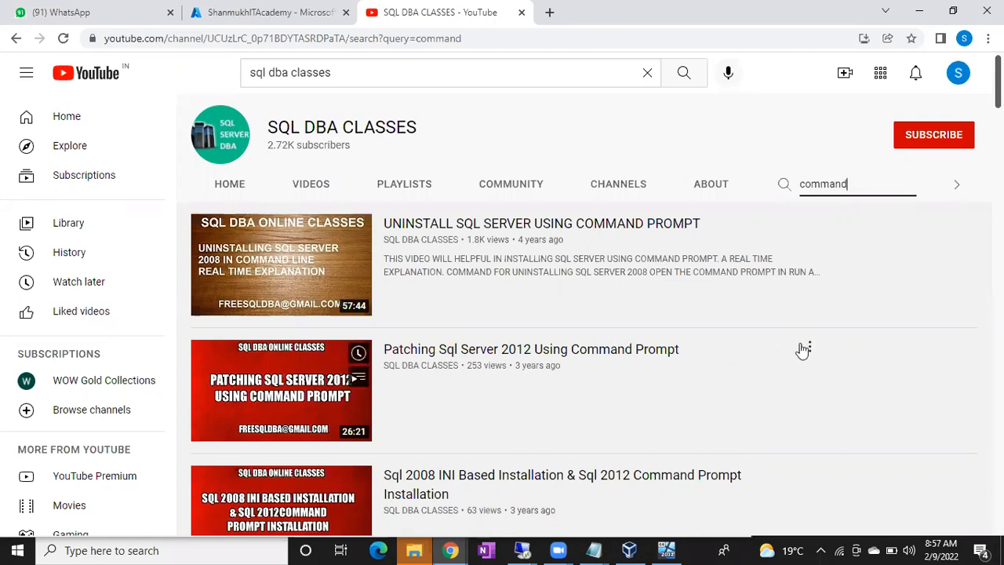
Replace the channel search term with "ini" and run the search for INI-based installation videos.
left_click_drag(848, 183, 751, 185)
key("BackSpace")
key("BackSpace")
key("BackSpace")
key("BackSpace")
key("Return")
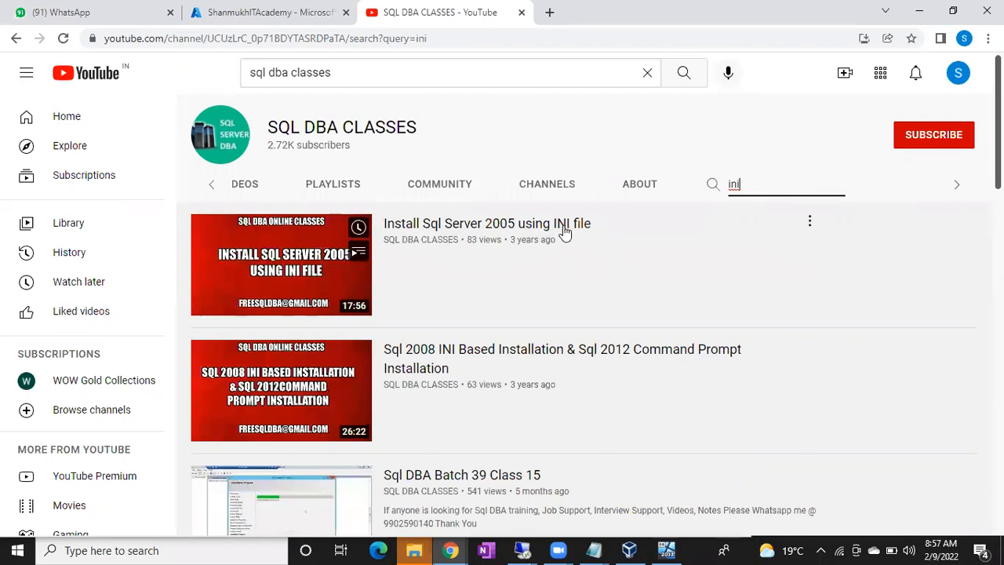
Search the channel for "slip stream" to find videos on the slip stream installation method.
left_click(682, 189)
left_click(756, 182)
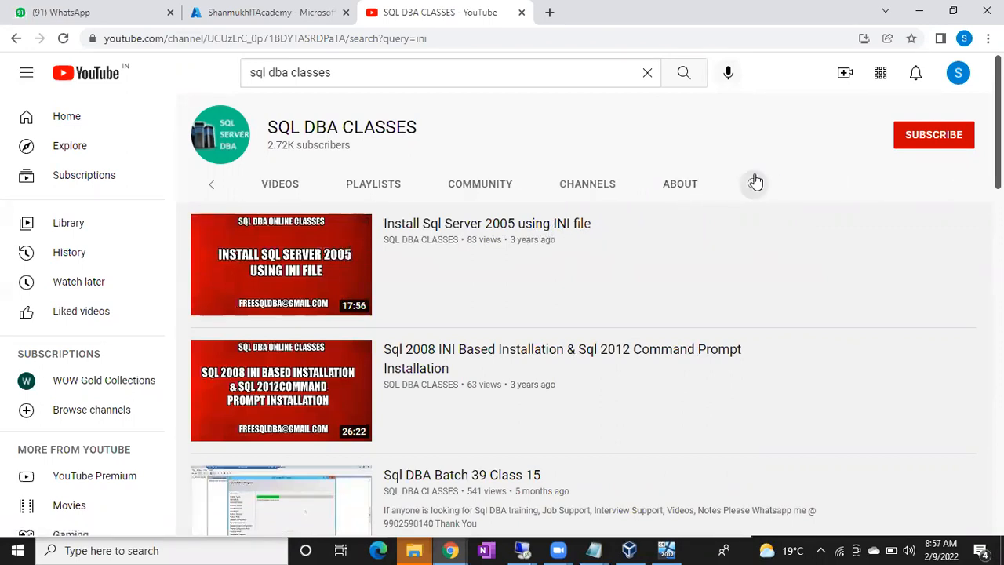
type("slip")
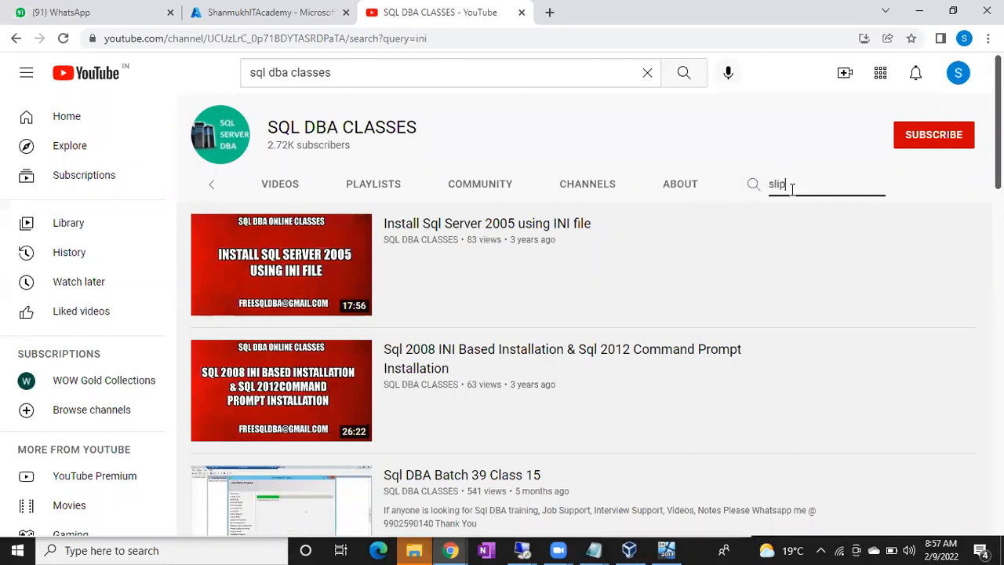
type(" stream")
key("Return")
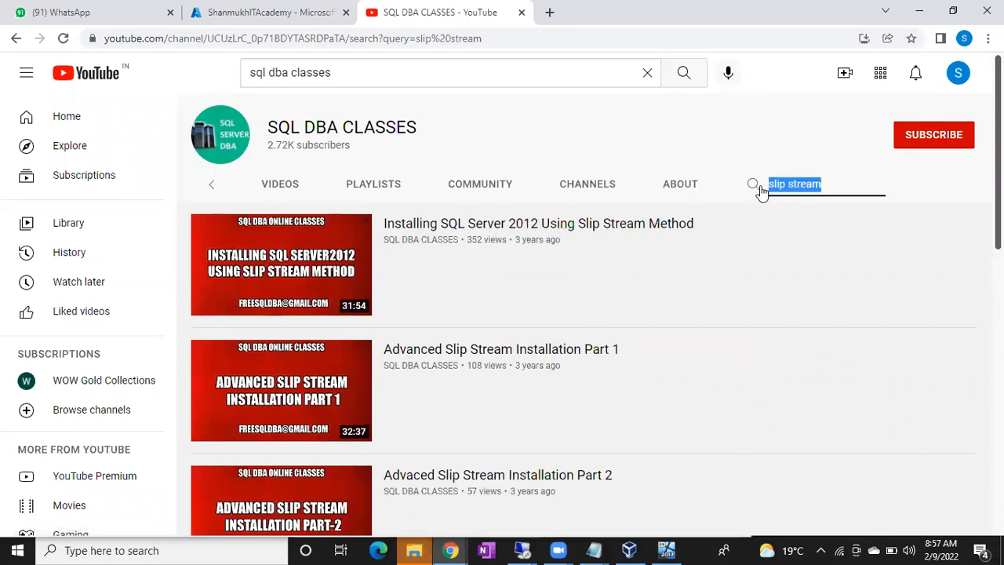
Search the channel for "sys prep" to find videos on the SysPrep installation method.
type("sys prep")
key("Return")
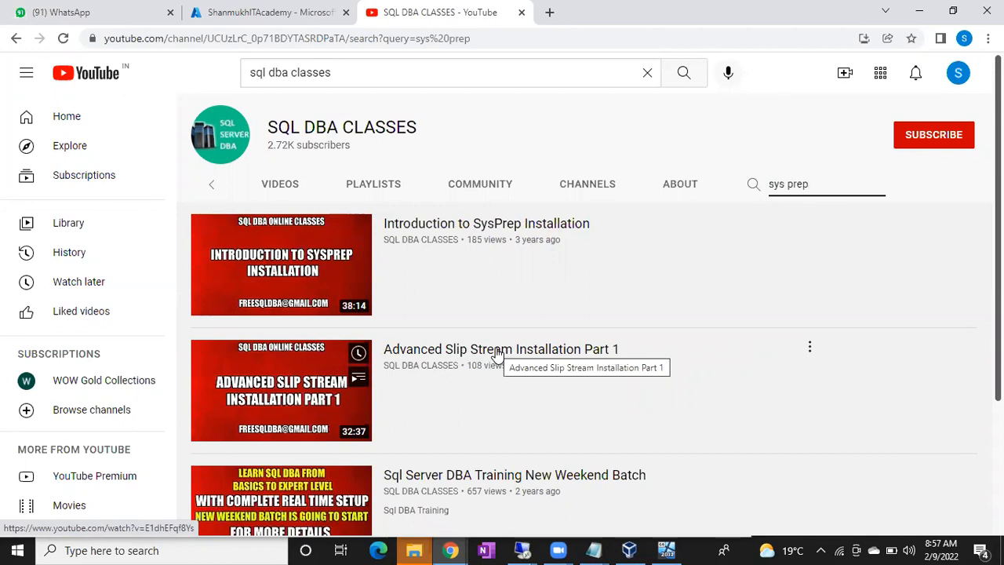
left_click_drag(809, 183, 766, 188)
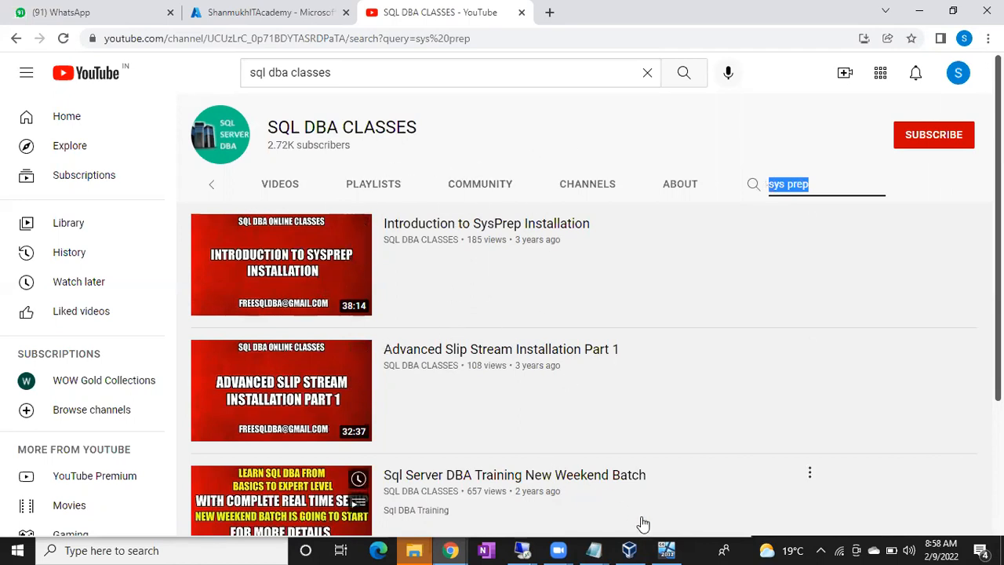
Switch to the Remote Desktop session 192.168.1.12 to check the SQL Server 2017 installation progress.
left_click(522, 549)
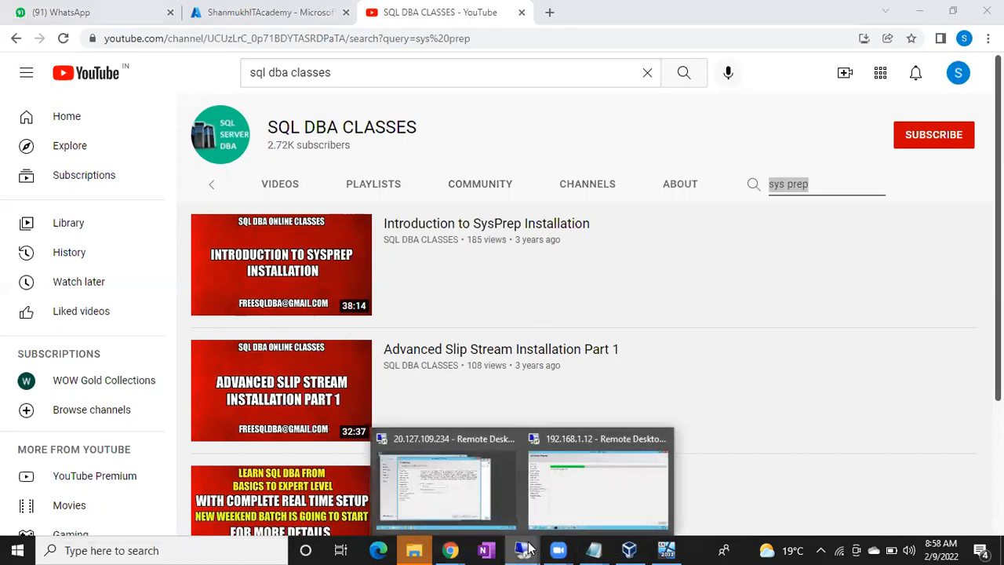
left_click(576, 497)
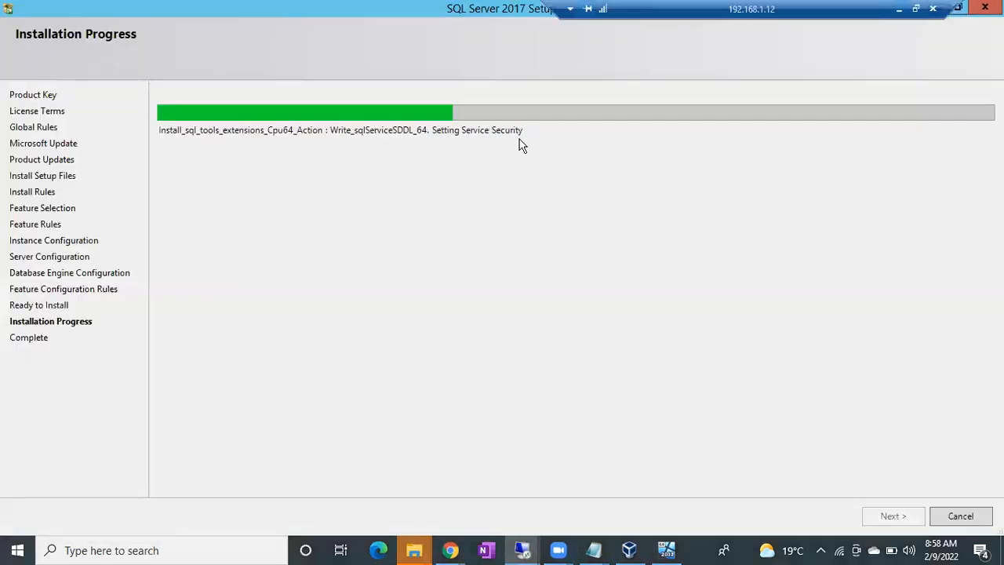